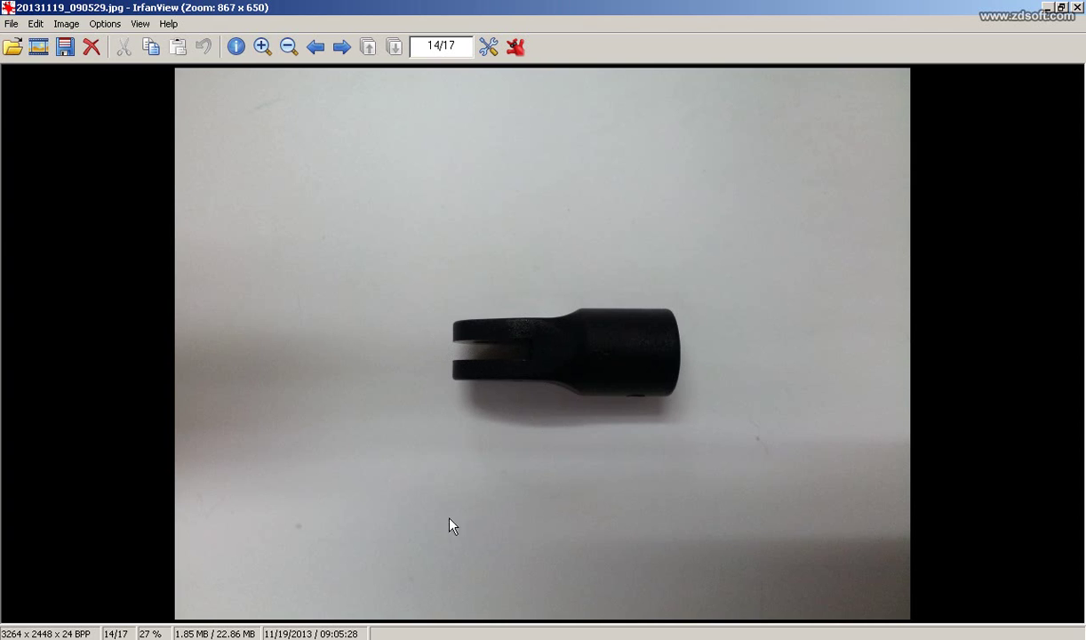
Look through the reference photos of the black forked connector from the top, side and angled views
click(399, 637)
click(398, 625)
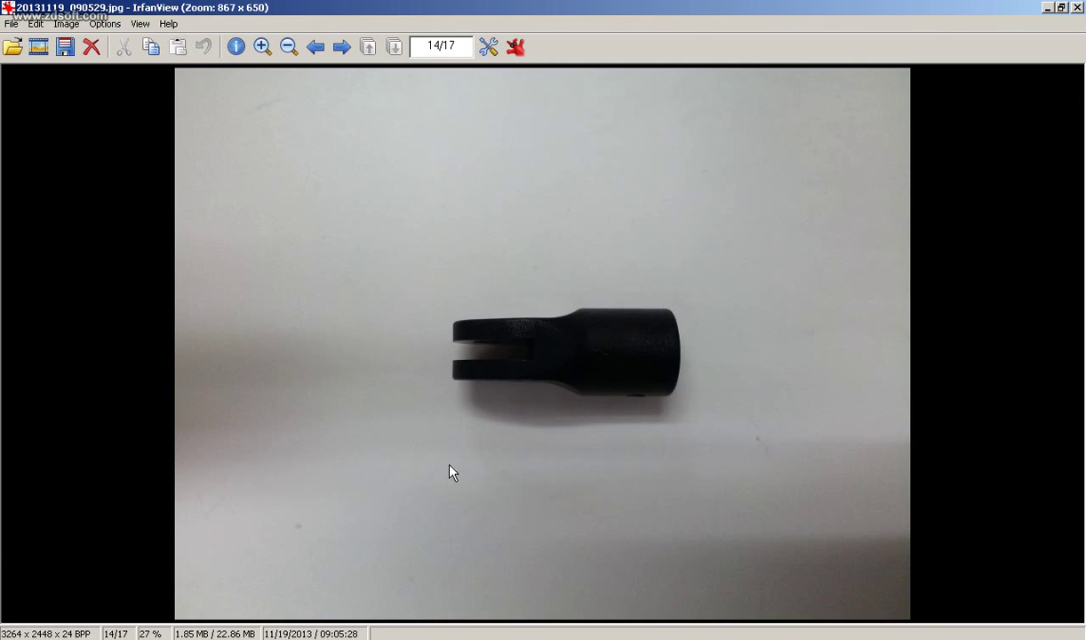
click(340, 51)
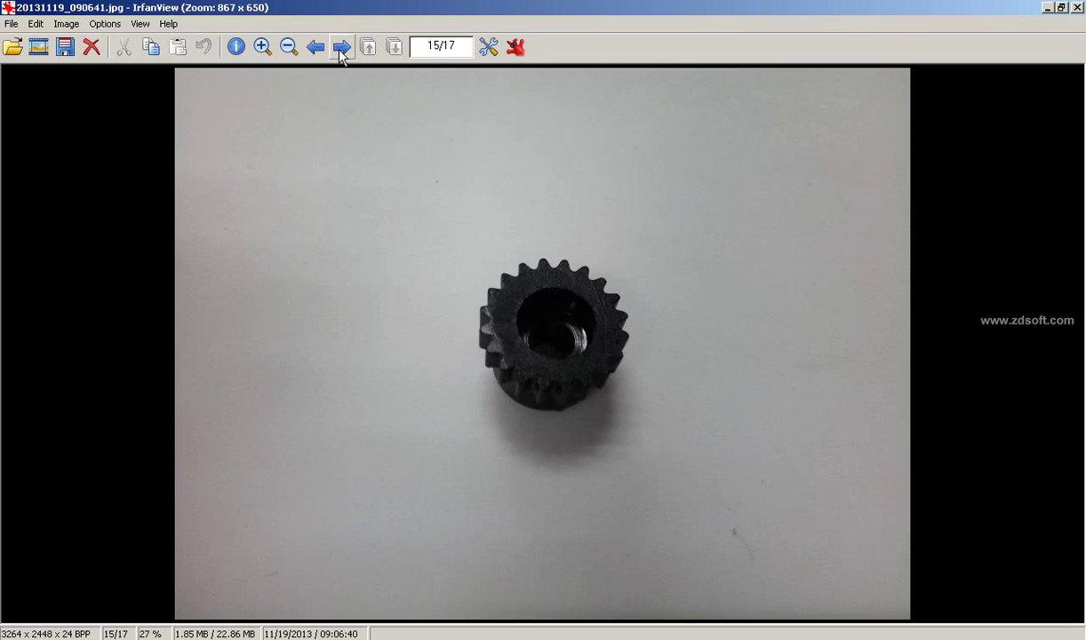
click(318, 52)
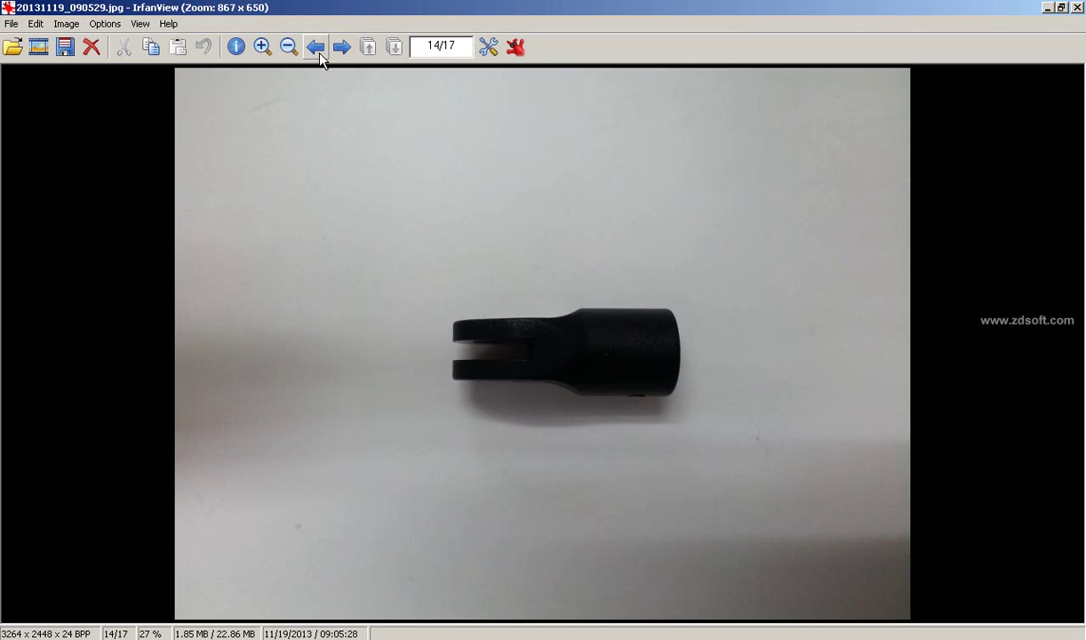
click(318, 52)
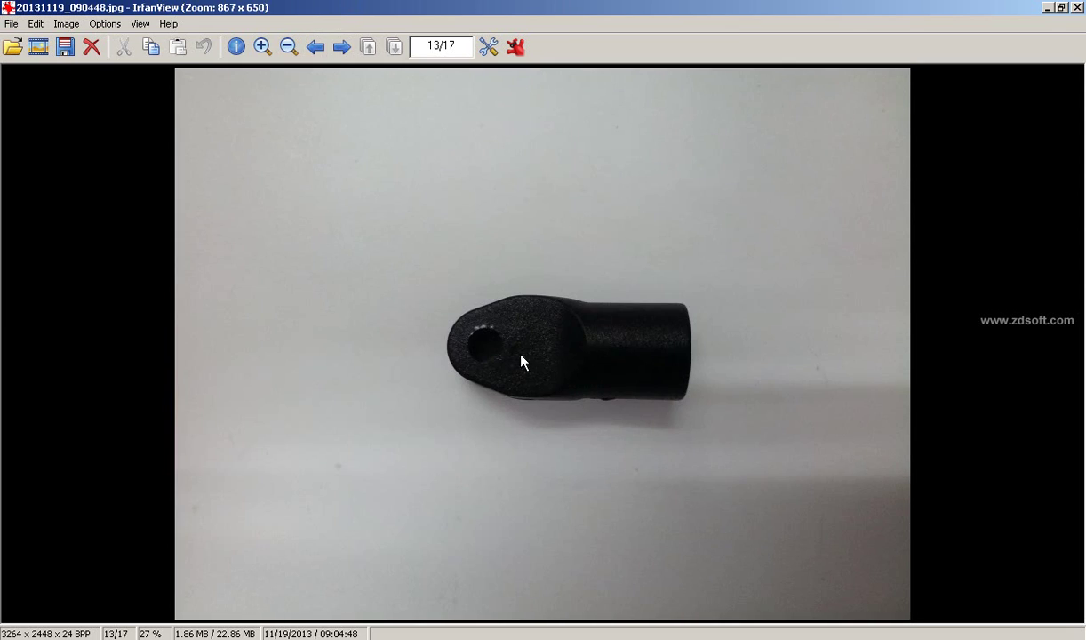
click(317, 50)
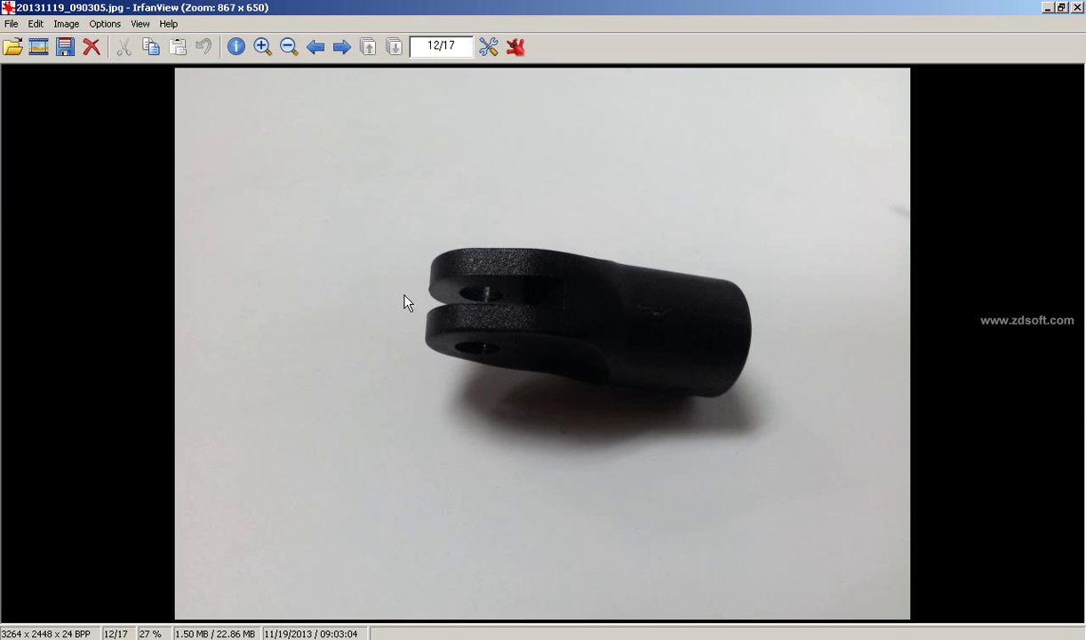
click(314, 50)
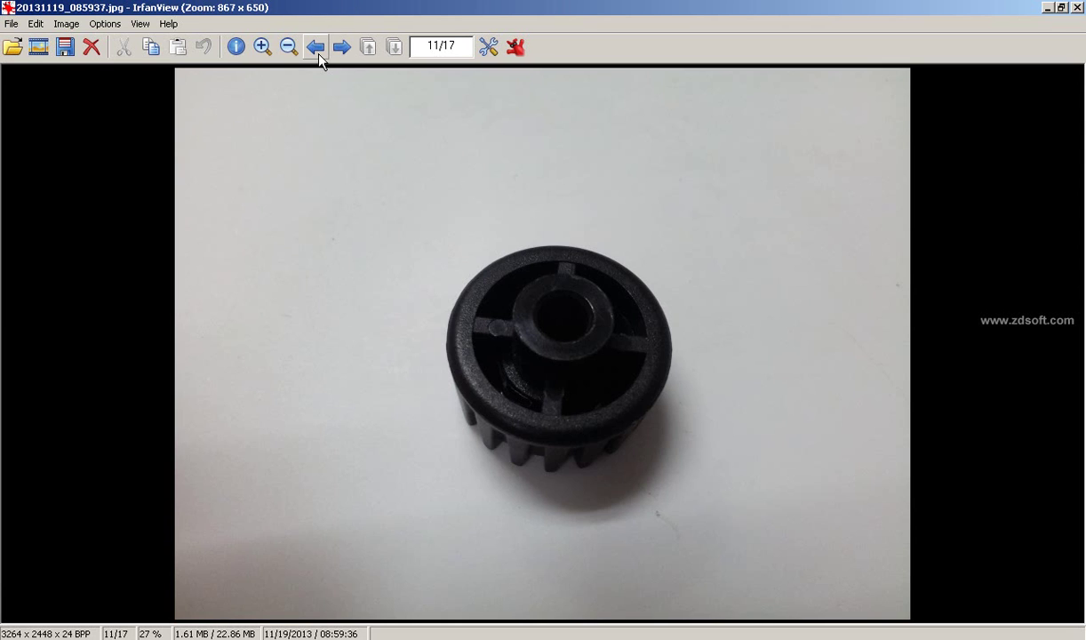
click(340, 49)
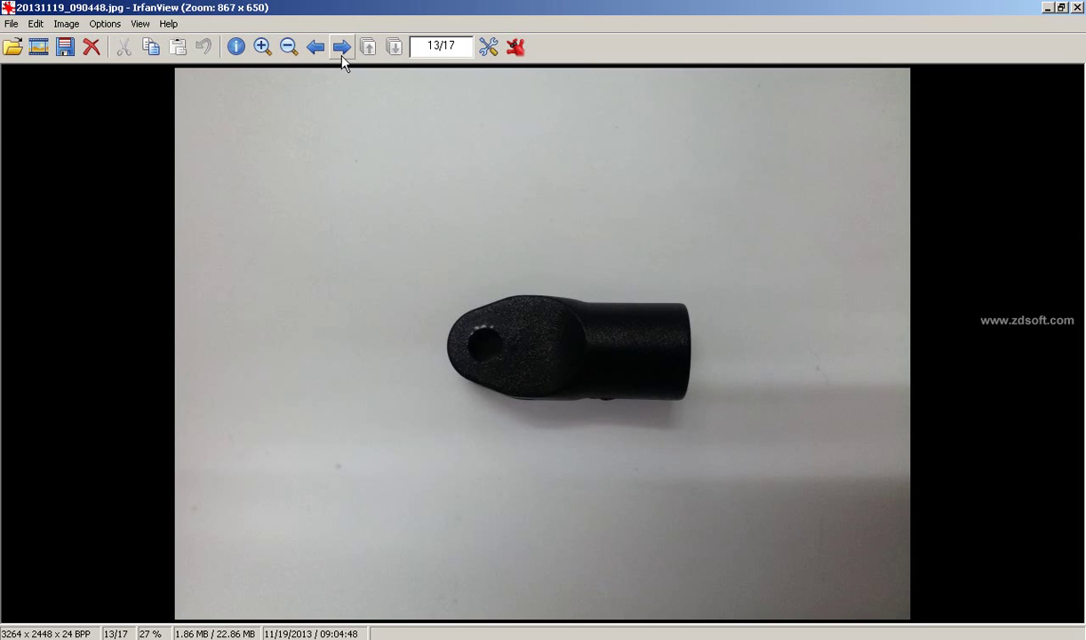
click(342, 54)
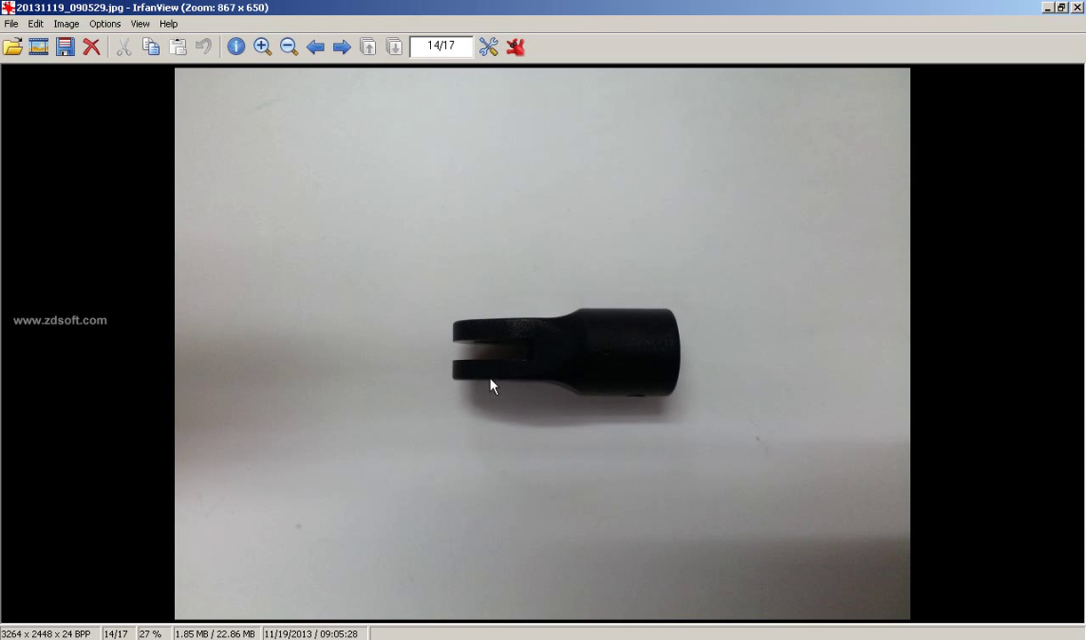
click(341, 47)
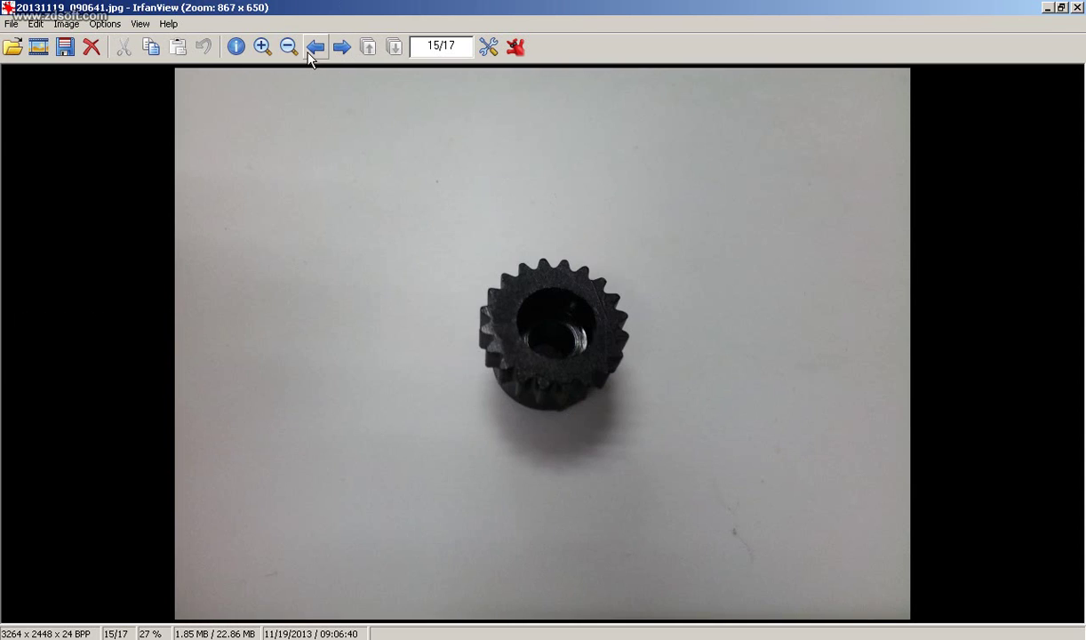
click(315, 51)
click(314, 47)
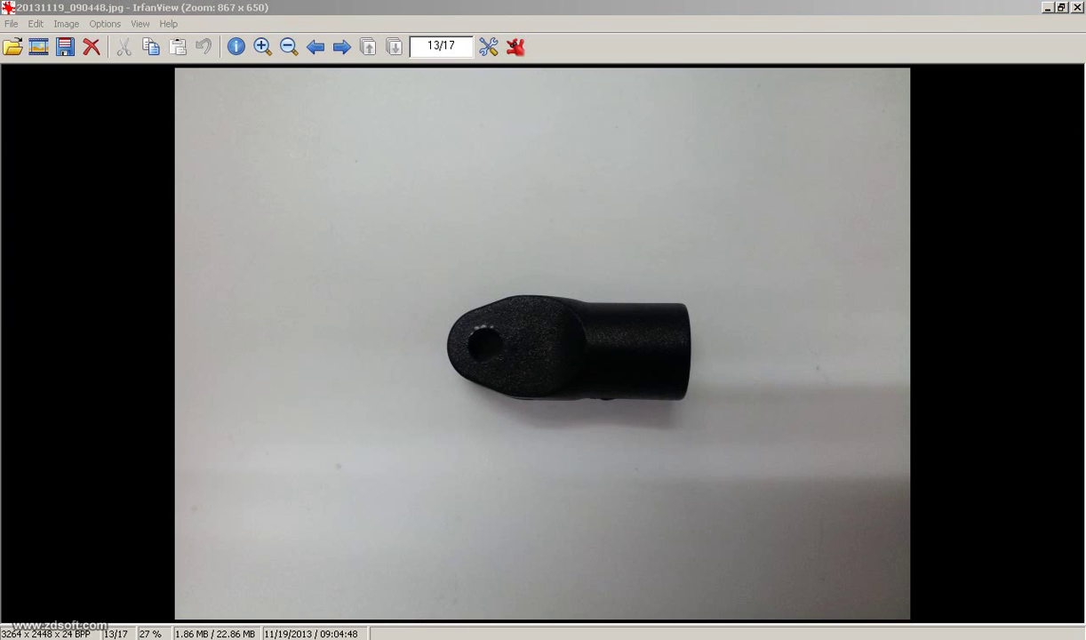
Switch to SolidWorks, roll the part's history forward past Combine1 and inspect the complete model, including the plate's underside
click(366, 603)
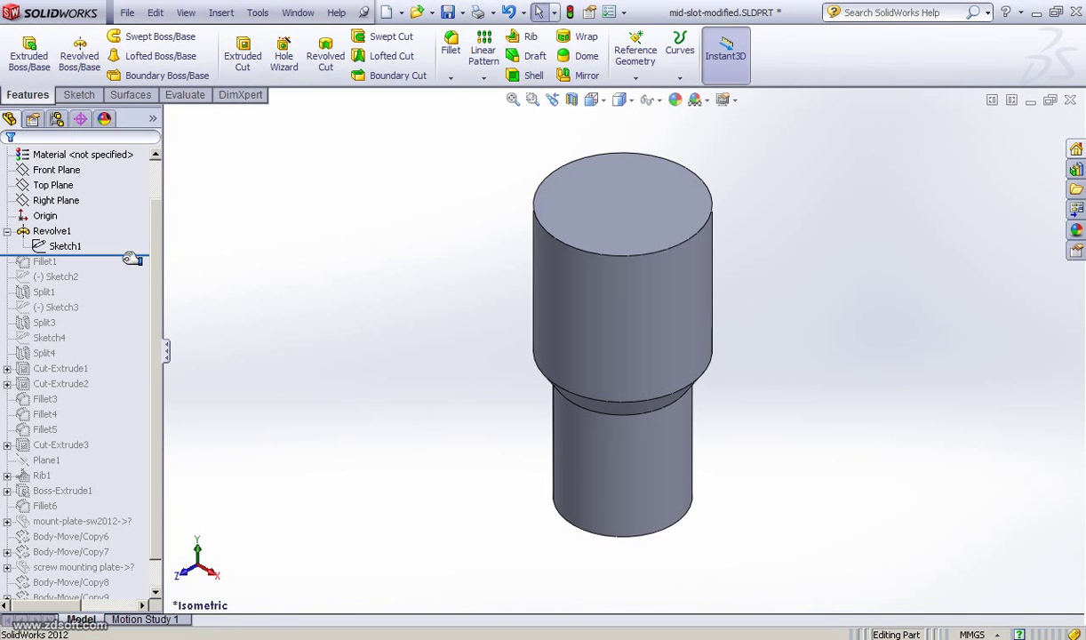
mouse_move(131, 258)
mouse_down()
mouse_move(109, 553)
mouse_move(93, 587)
mouse_up()
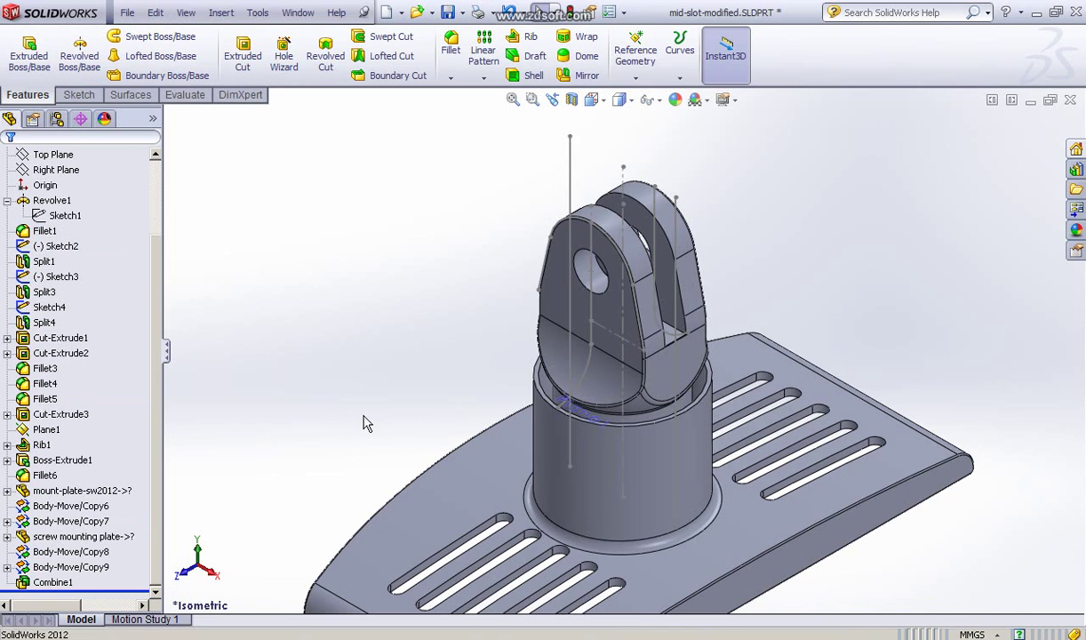
scroll(374, 426, up, 5)
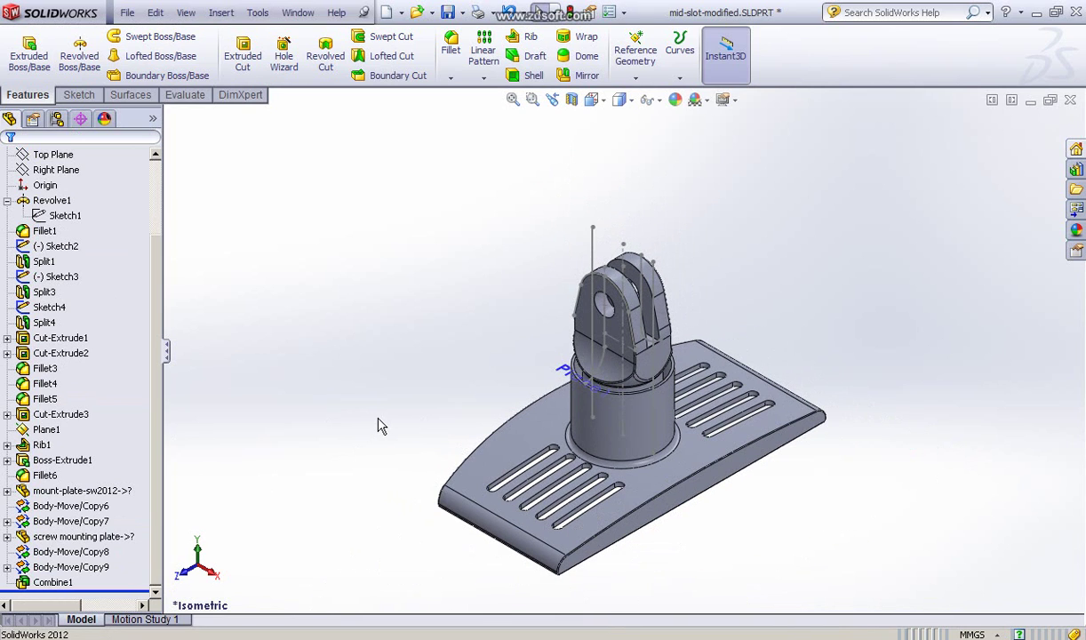
middle_drag(377, 328, 366, 227)
middle_drag(780, 364, 734, 355)
scroll(655, 286, down, 1)
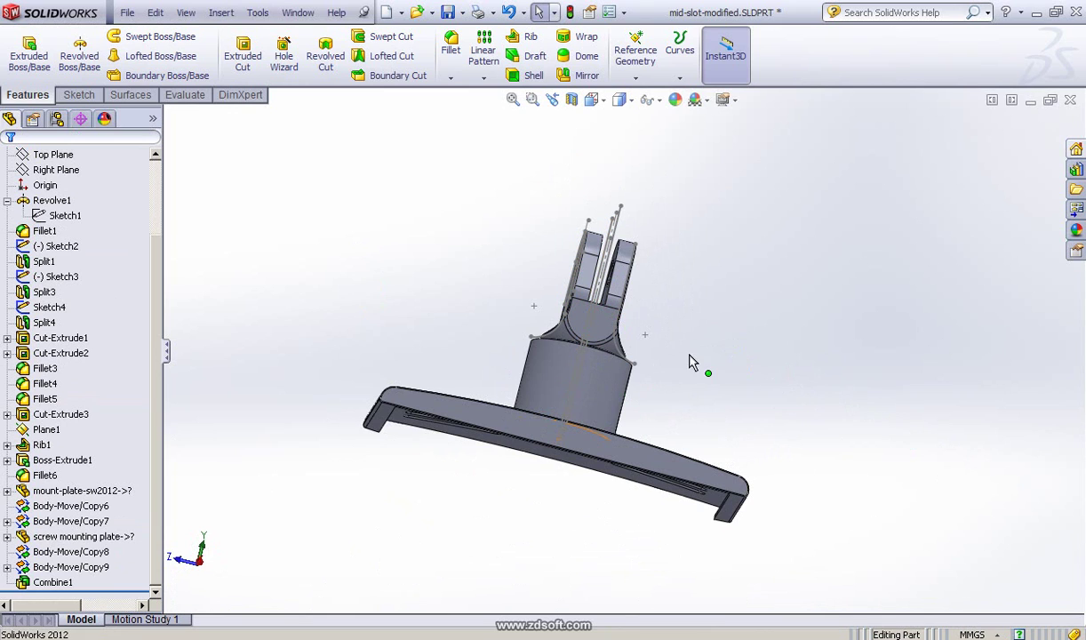
middle_drag(696, 355, 677, 365)
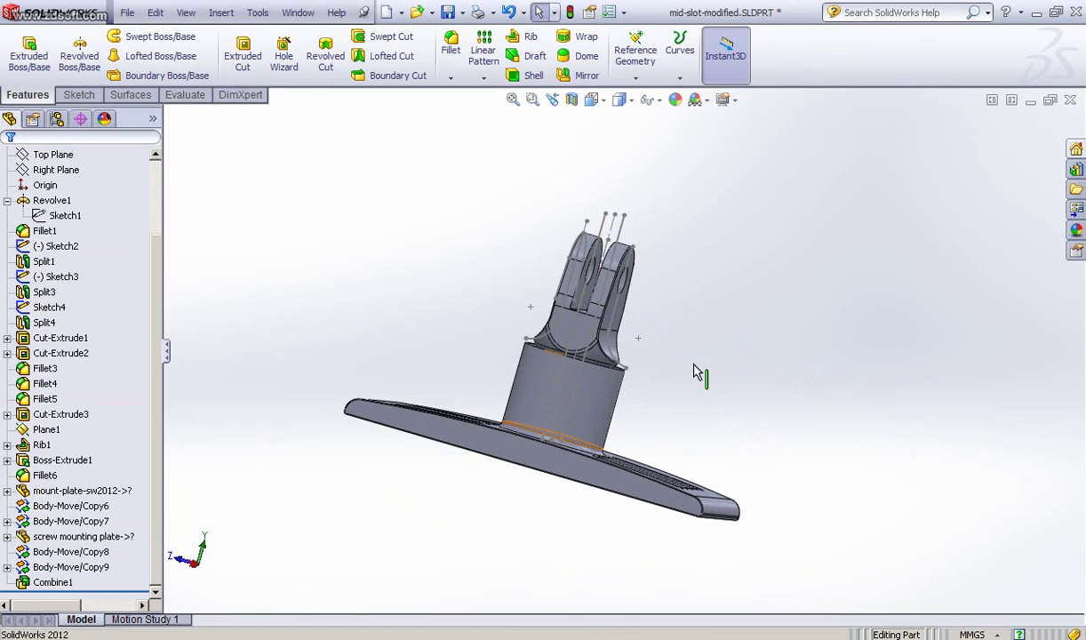
middle_drag(703, 326, 676, 265)
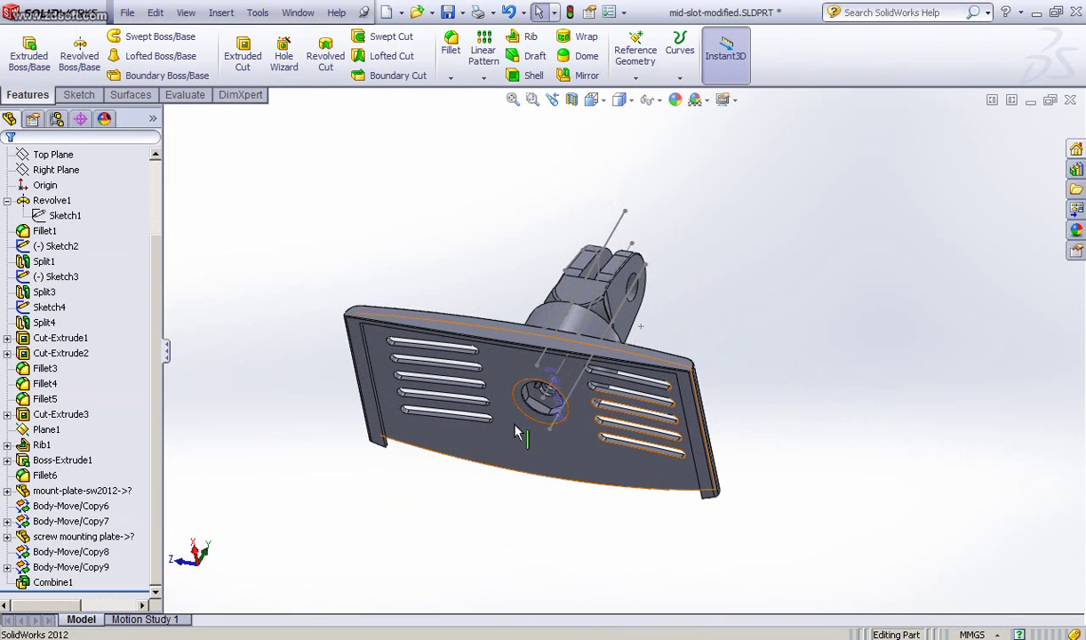
scroll(454, 469, down, 1)
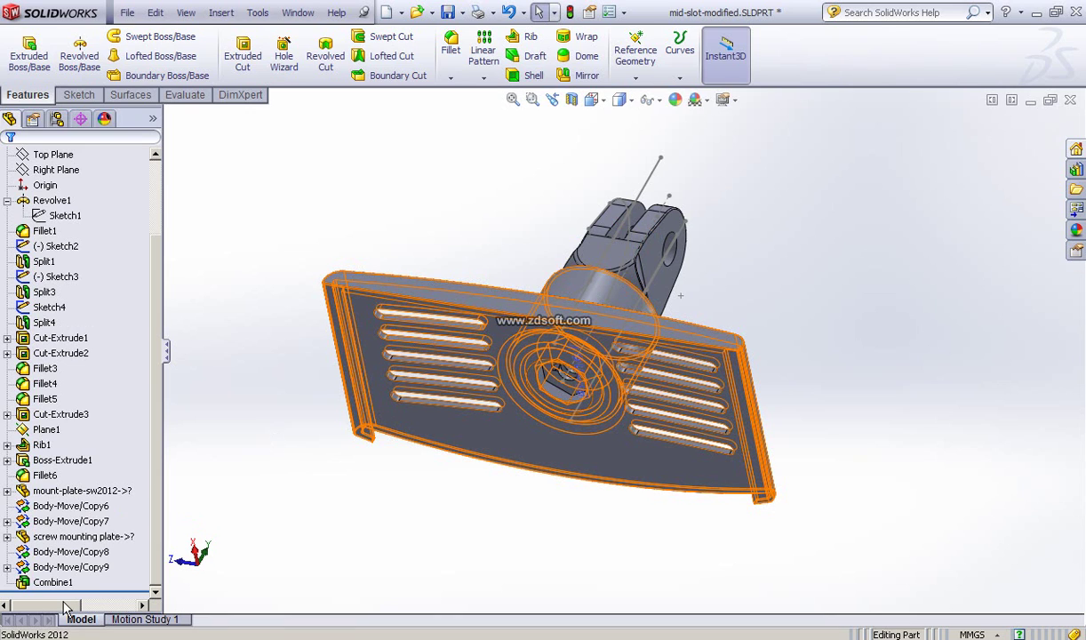
Hide the slotted mount-plate-sw2012 body so only the forked connector and its hex insert are shown
click(550, 365)
click(551, 388)
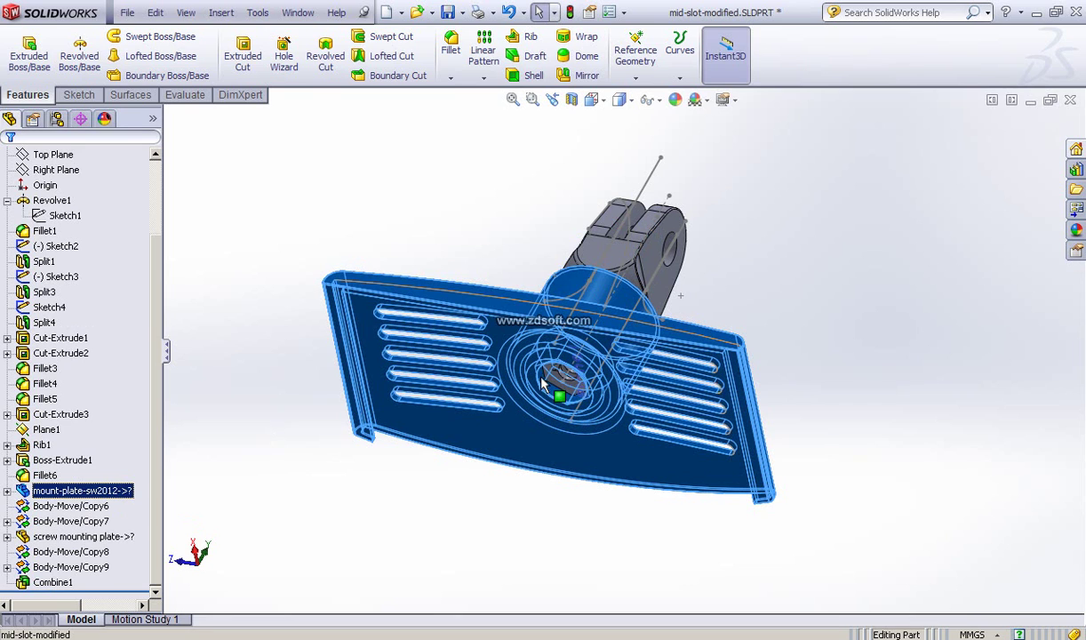
middle_drag(571, 375, 553, 377)
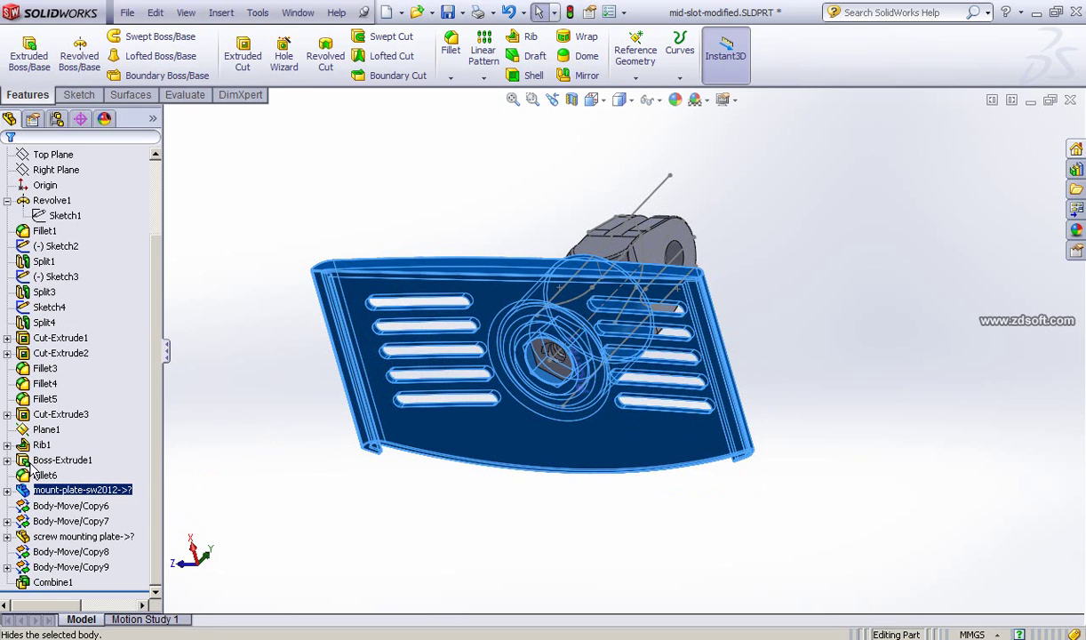
click(59, 466)
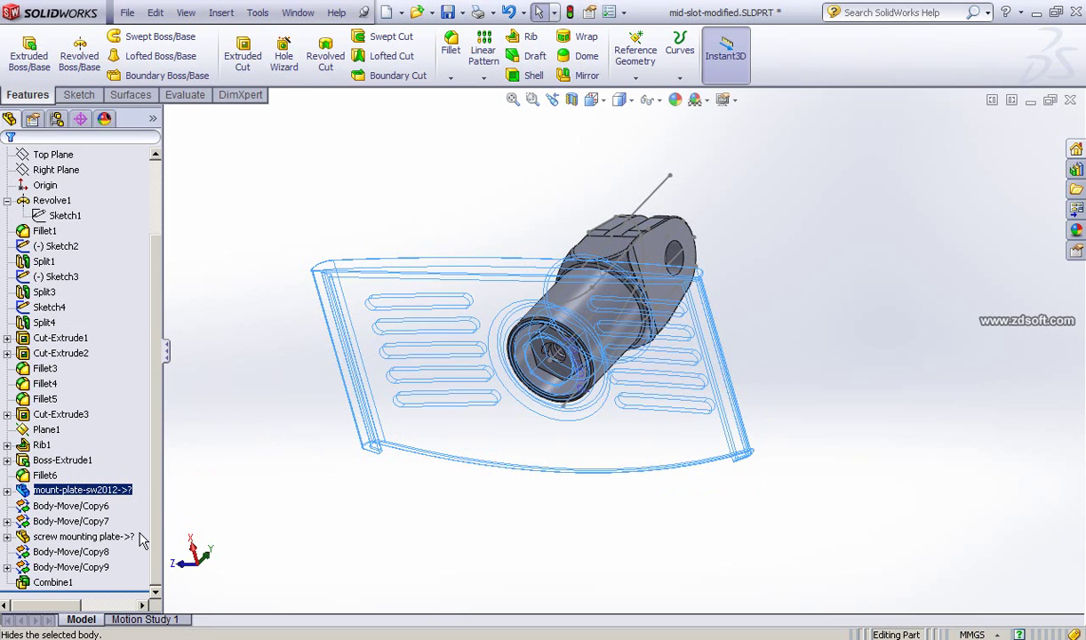
click(289, 471)
scroll(371, 445, down, 2)
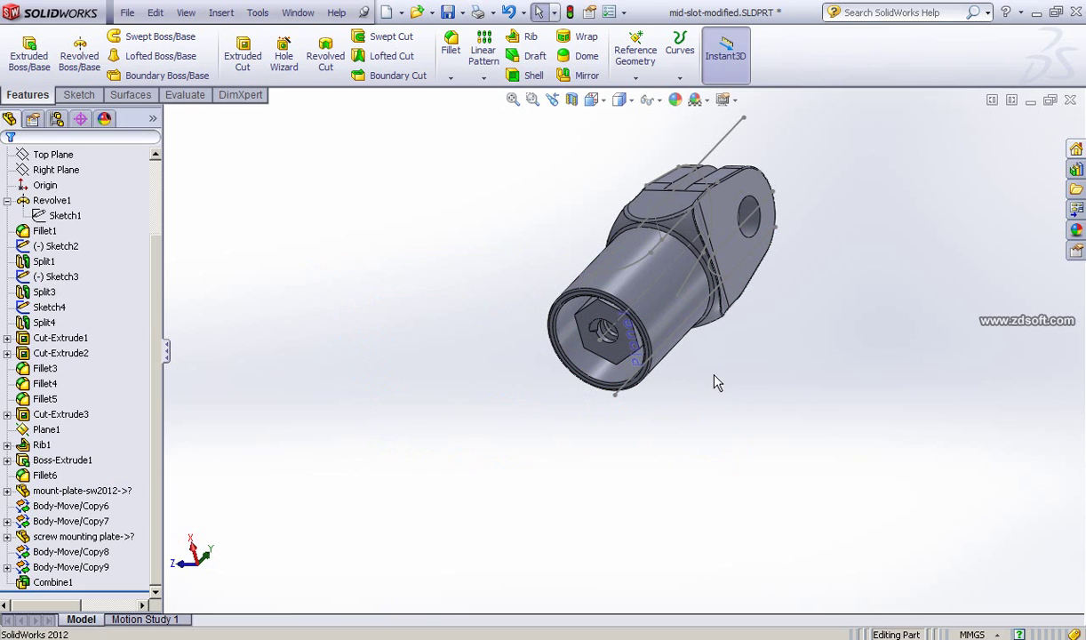
middle_drag(637, 472, 551, 432)
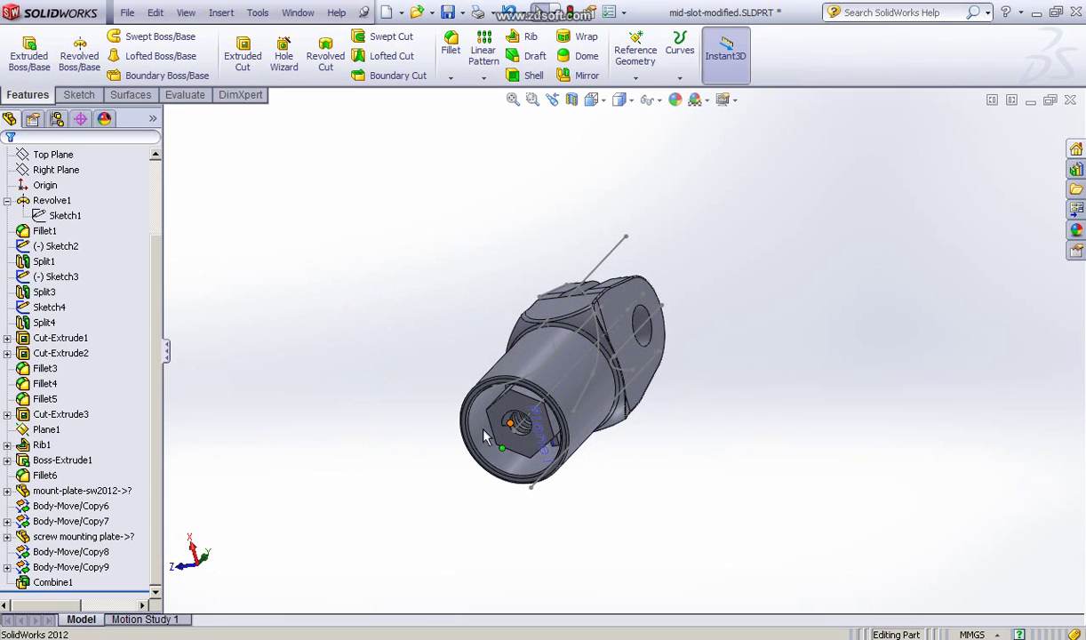
Roll the feature history back so that only Revolve1 and its sketch remain active, before Fillet1
click(75, 567)
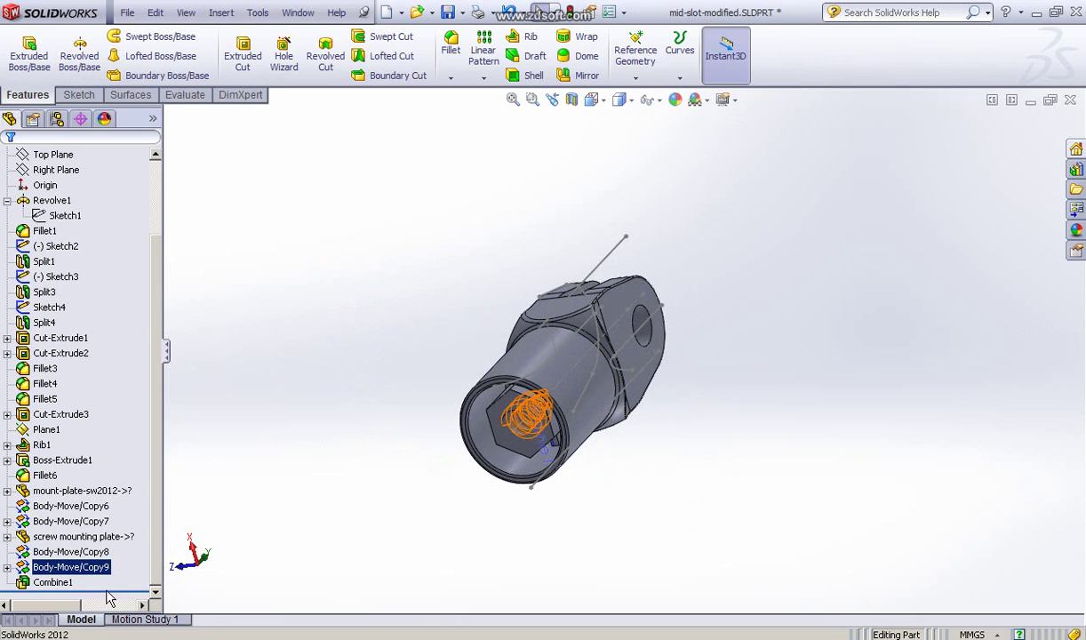
key(Escape)
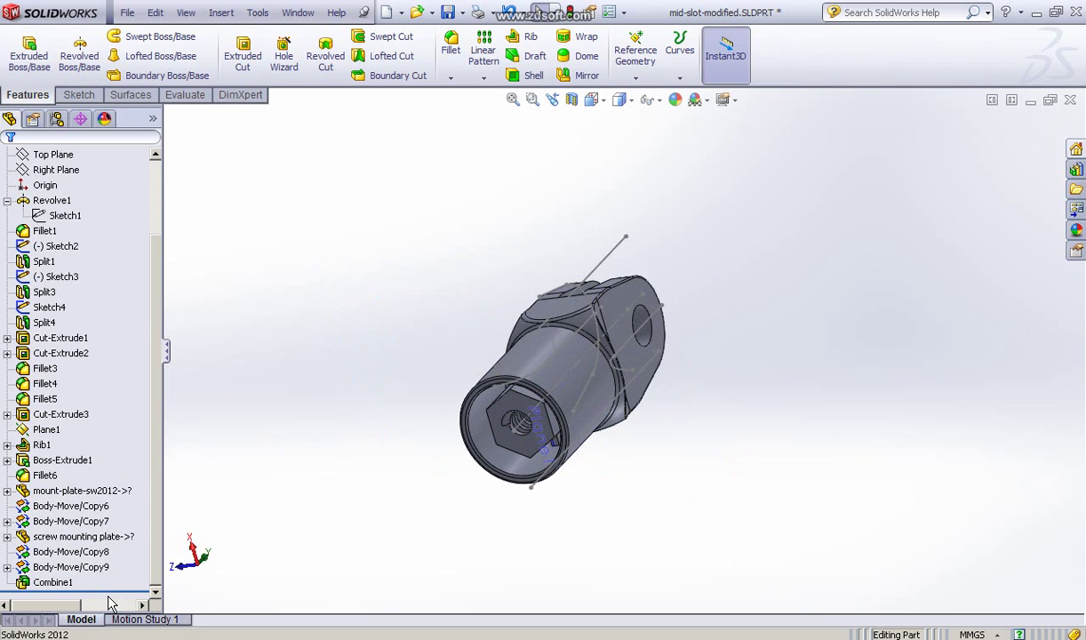
key(ctrl+7)
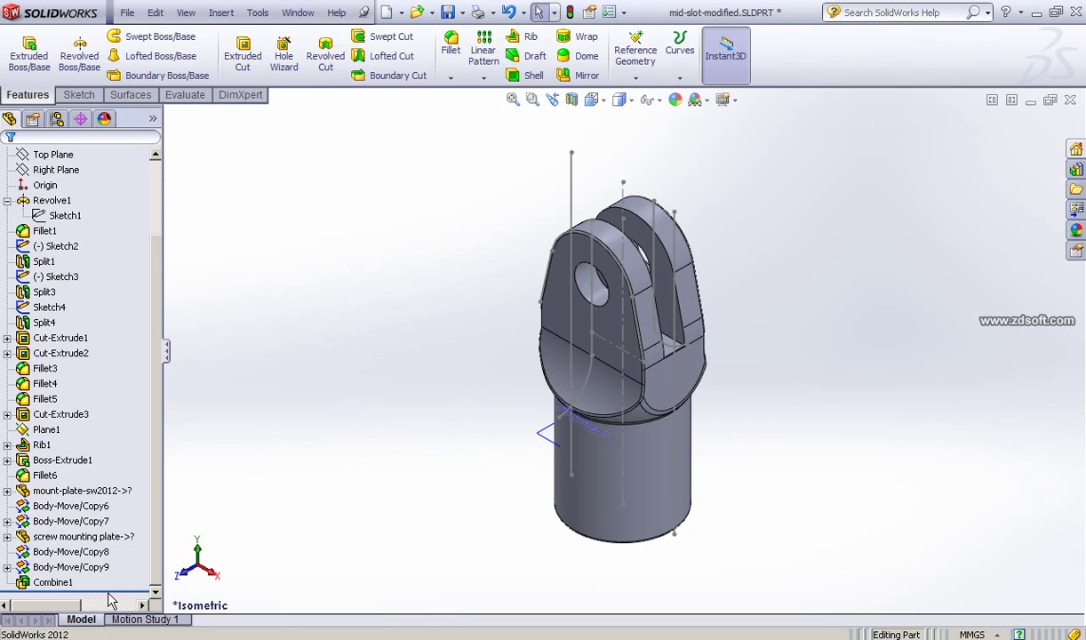
click(84, 536)
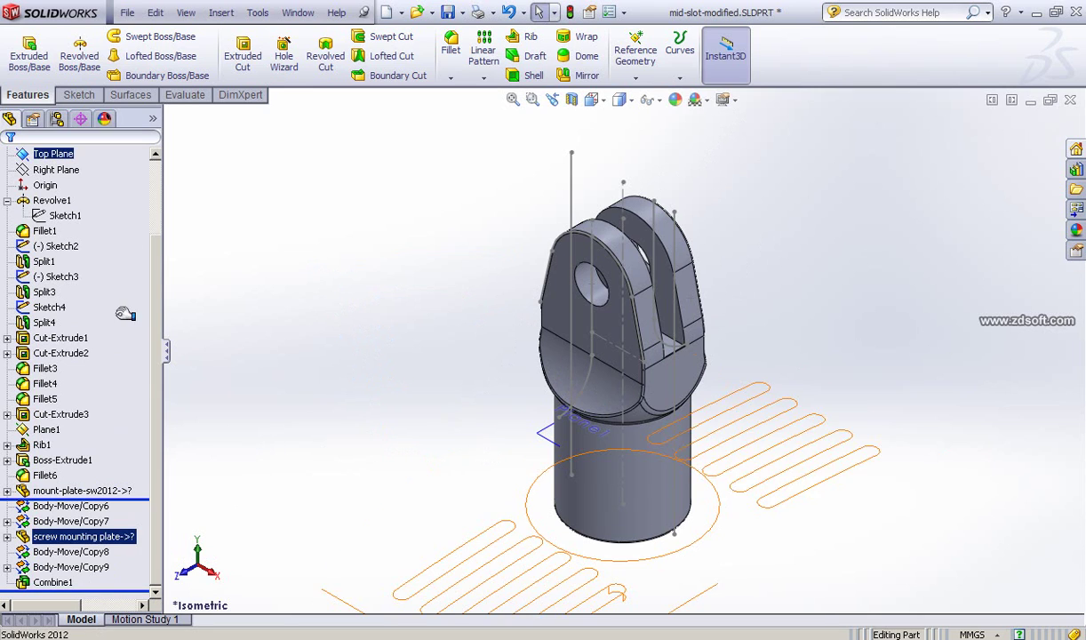
drag(128, 205, 134, 194)
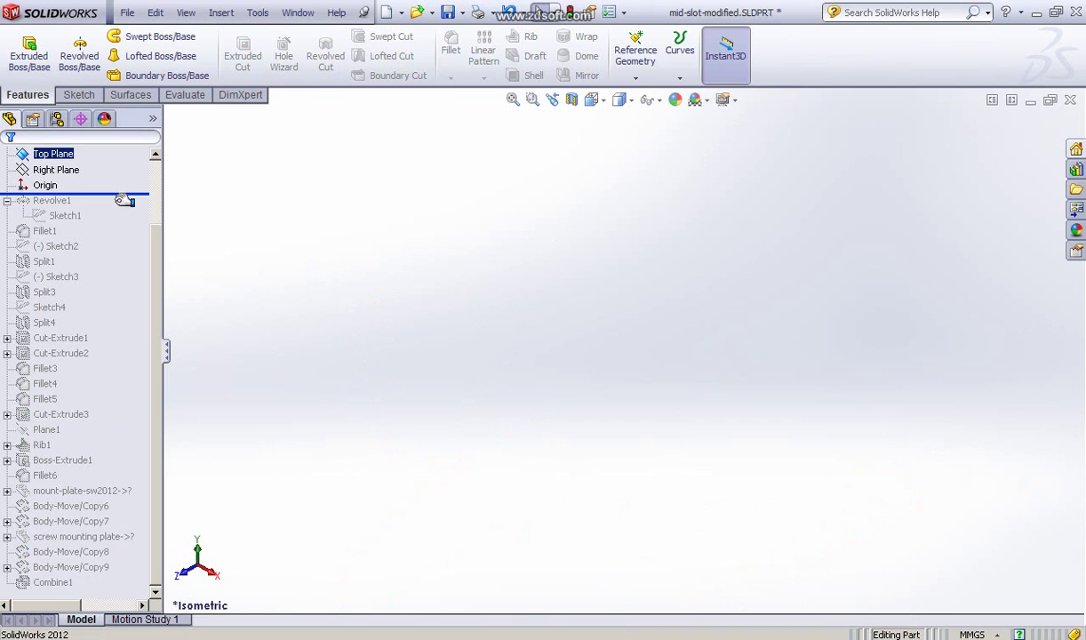
drag(125, 201, 138, 223)
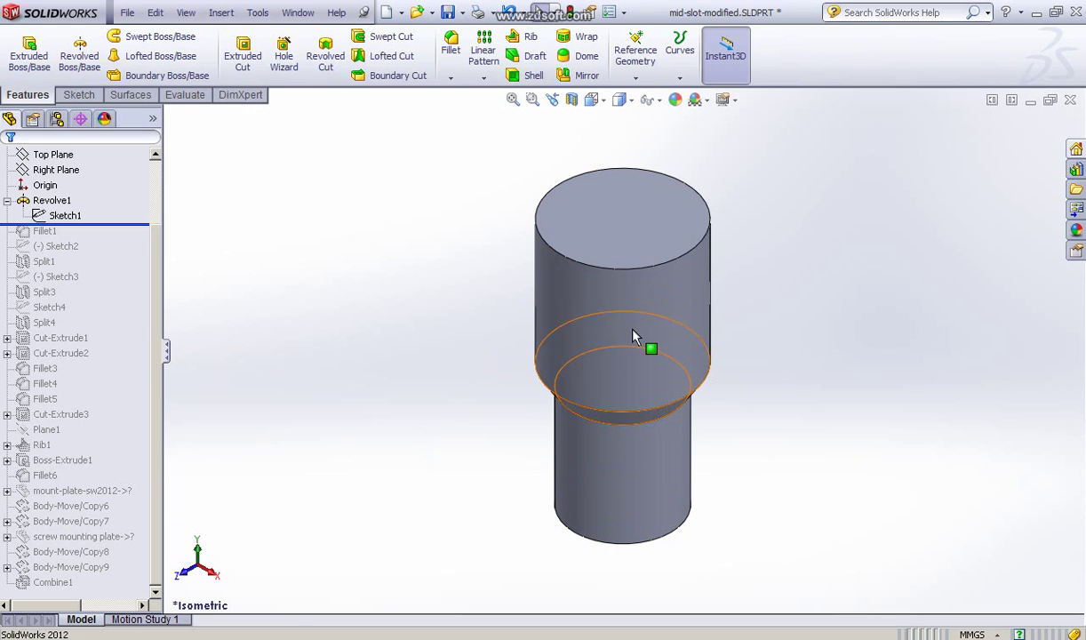
Open Revolve1's Sketch1 for editing and examine its dimensioned half-profile normal to the sketch plane
click(42, 231)
click(62, 216)
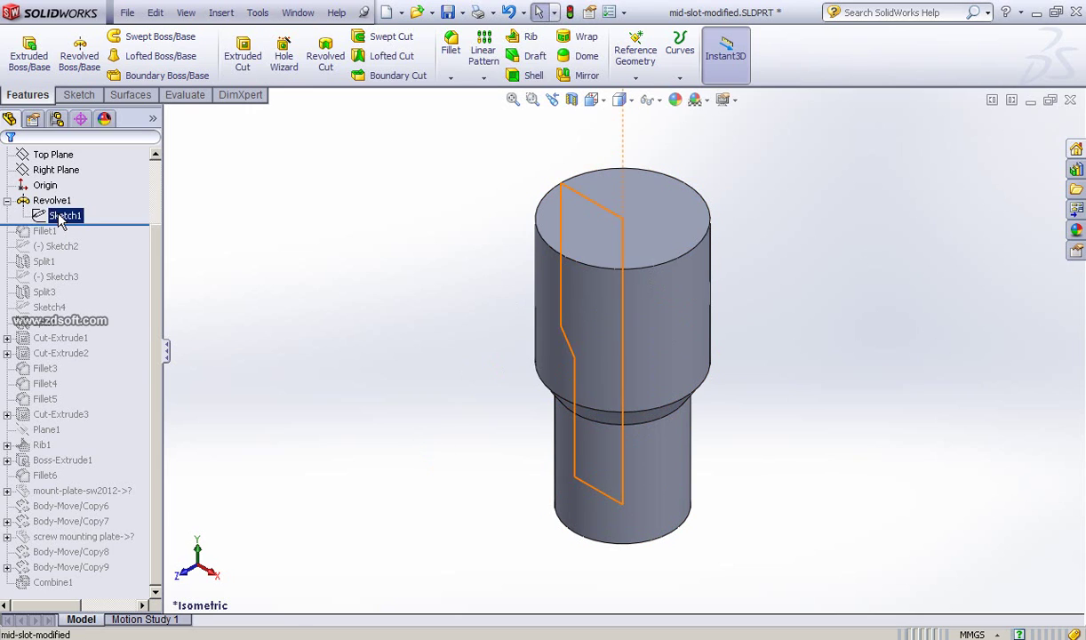
click(67, 173)
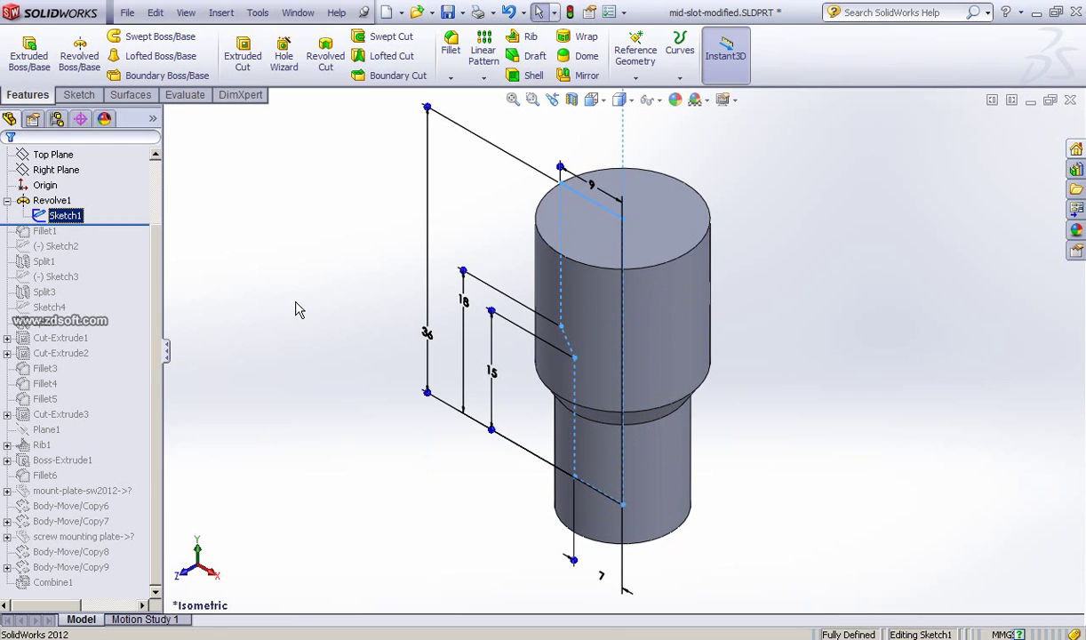
key(space)
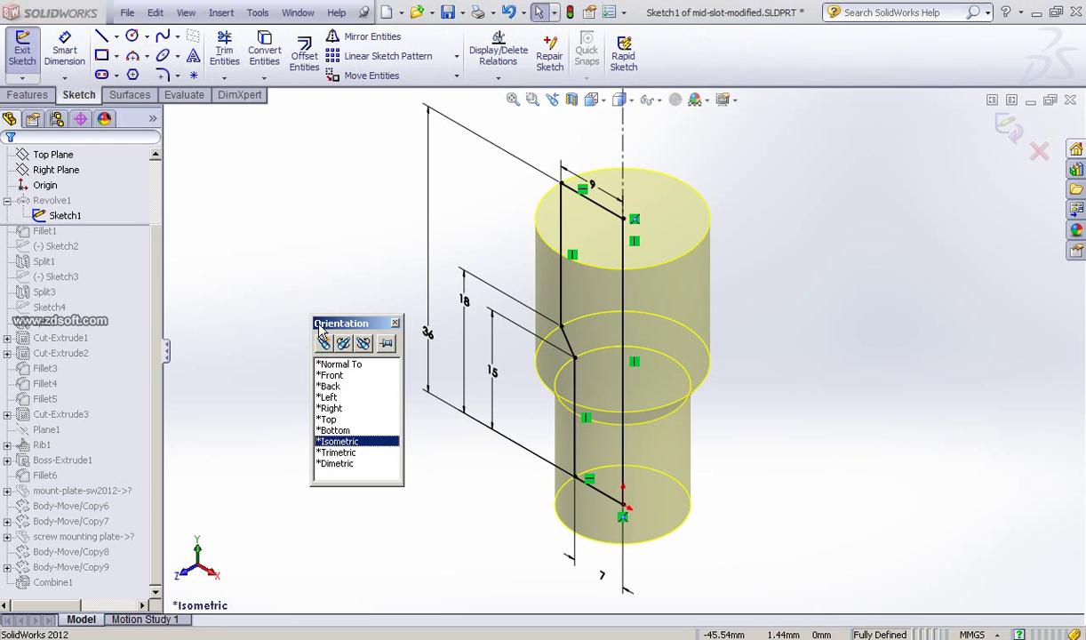
click(345, 366)
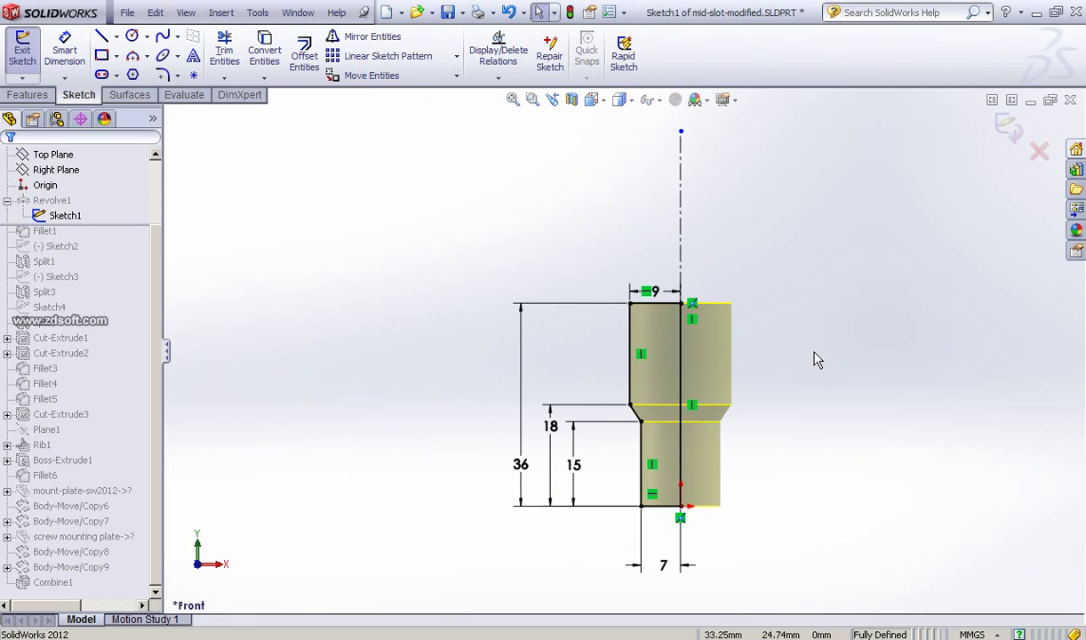
scroll(814, 358, down, 3)
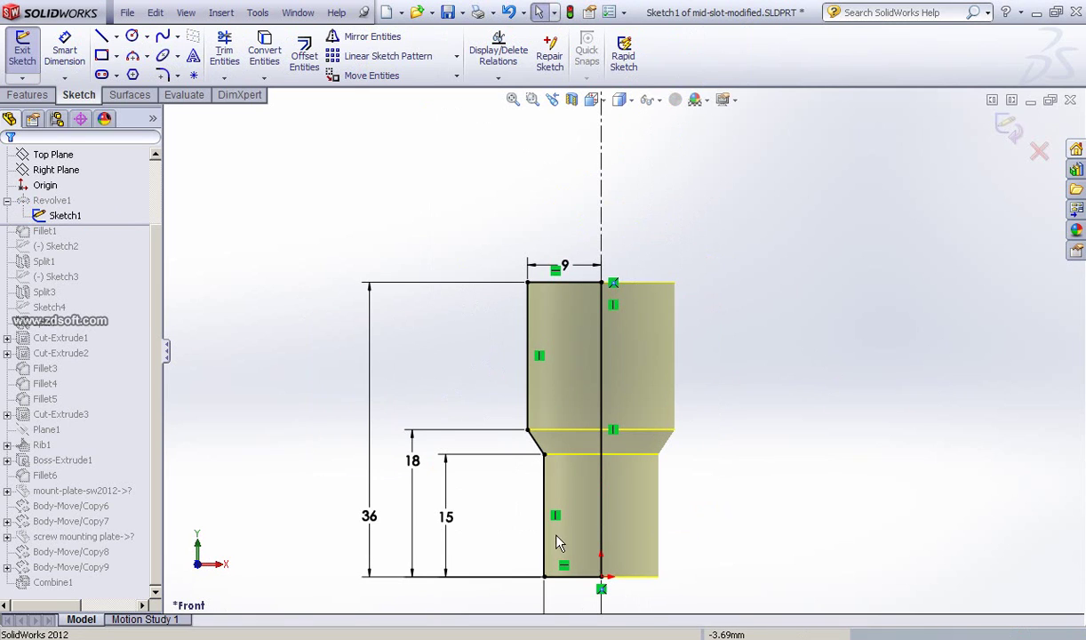
ctrl+middle_drag(742, 463, 765, 346)
ctrl+middle_drag(601, 520, 601, 517)
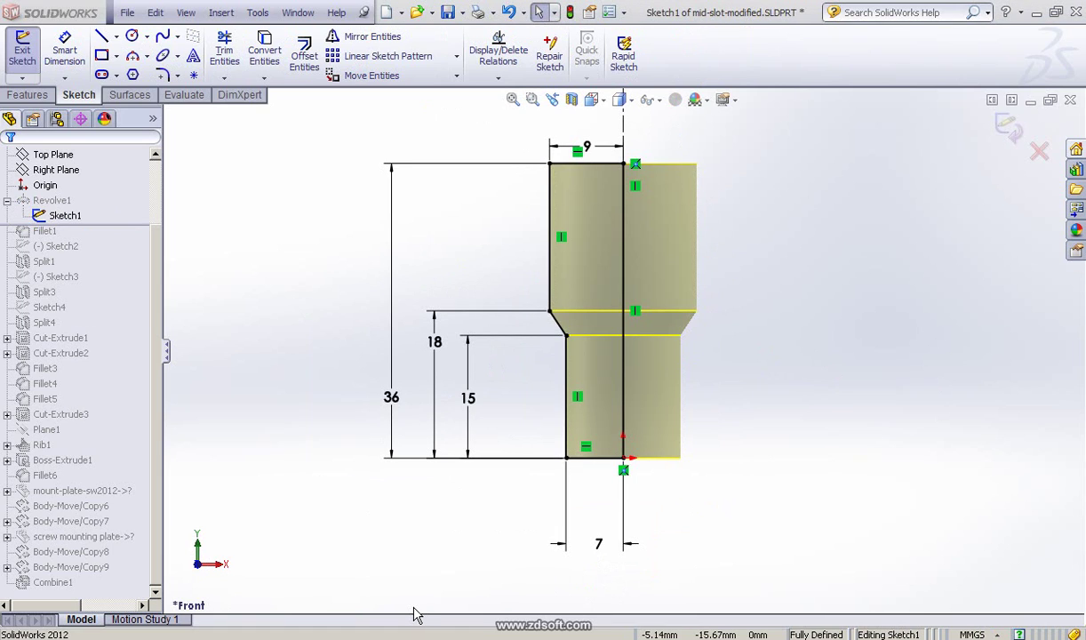
key(alt+Tab)
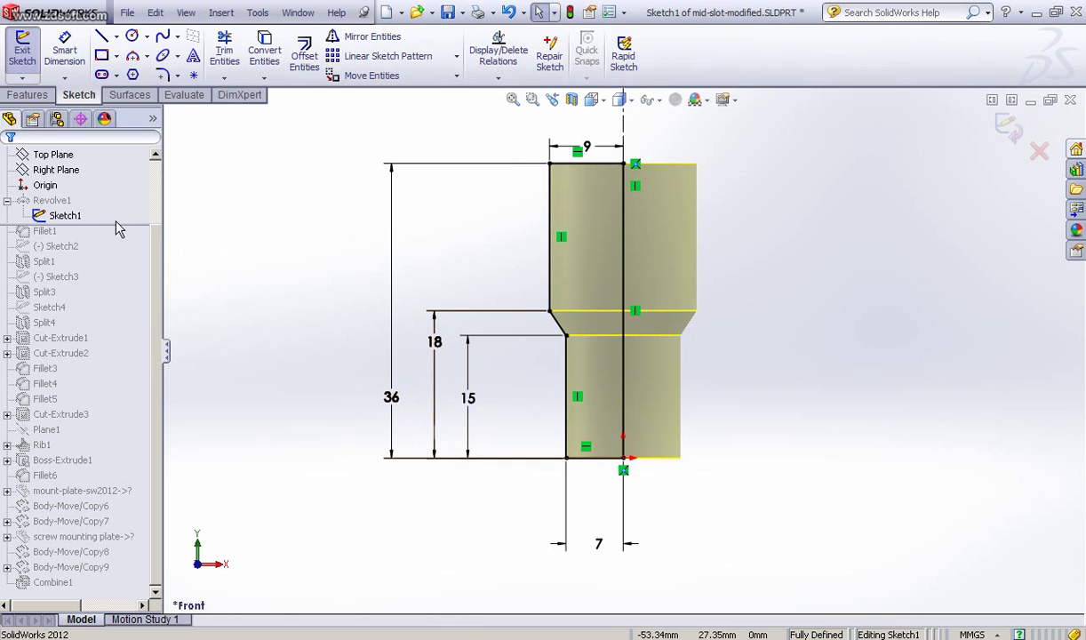
Close Sketch1, roll the history forward to include Fillet1, and compare the rounded shoulder with the reference photo
click(1007, 131)
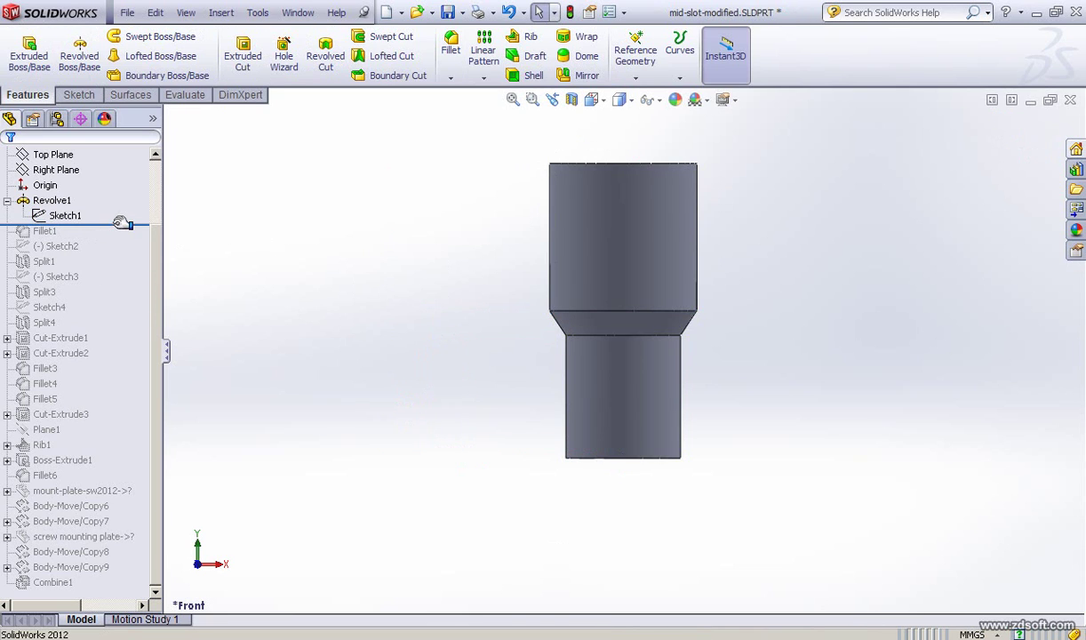
drag(121, 223, 121, 236)
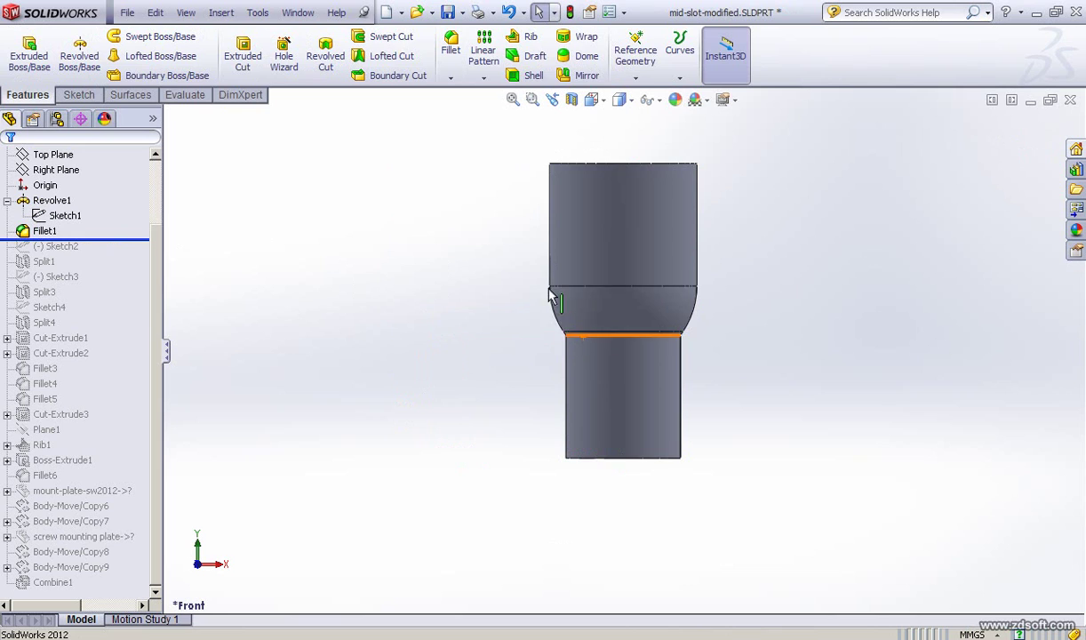
click(408, 603)
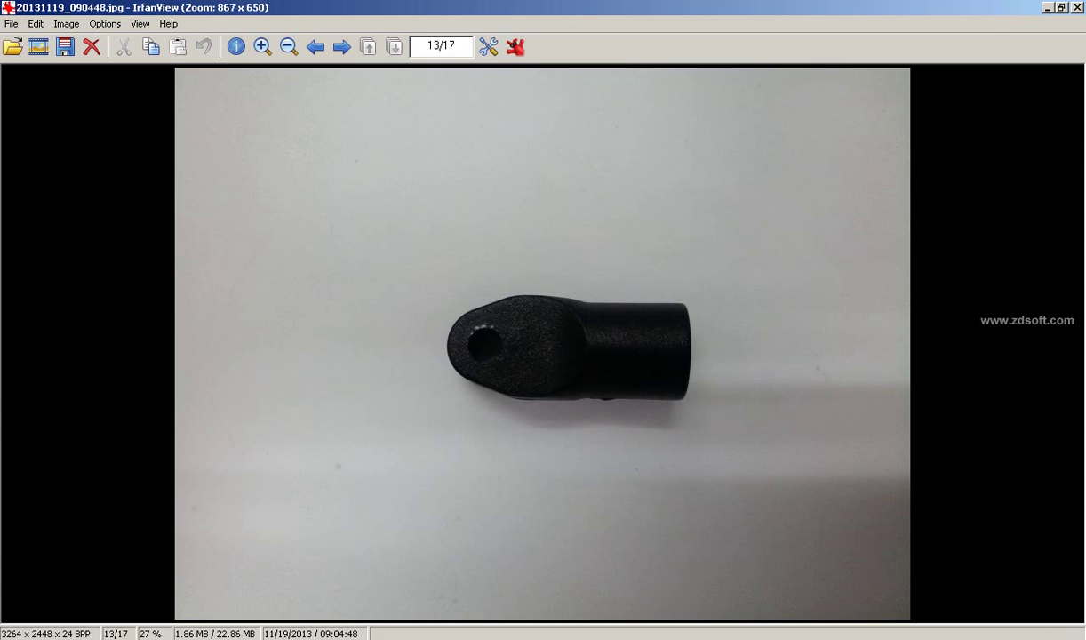
click(365, 637)
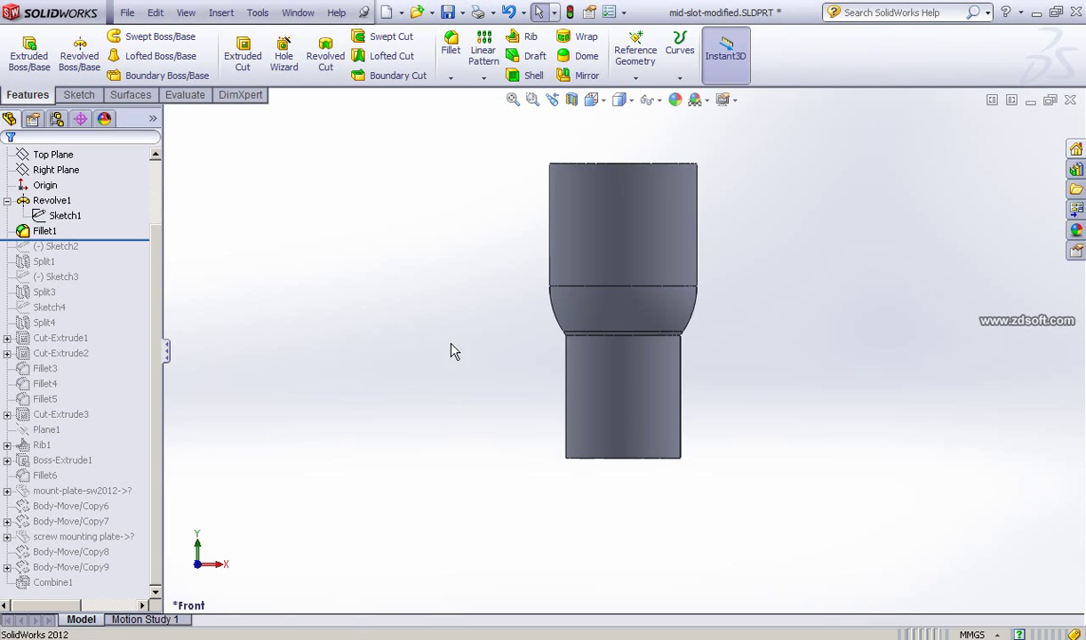
middle_drag(452, 291, 452, 321)
scroll(444, 320, down, 1)
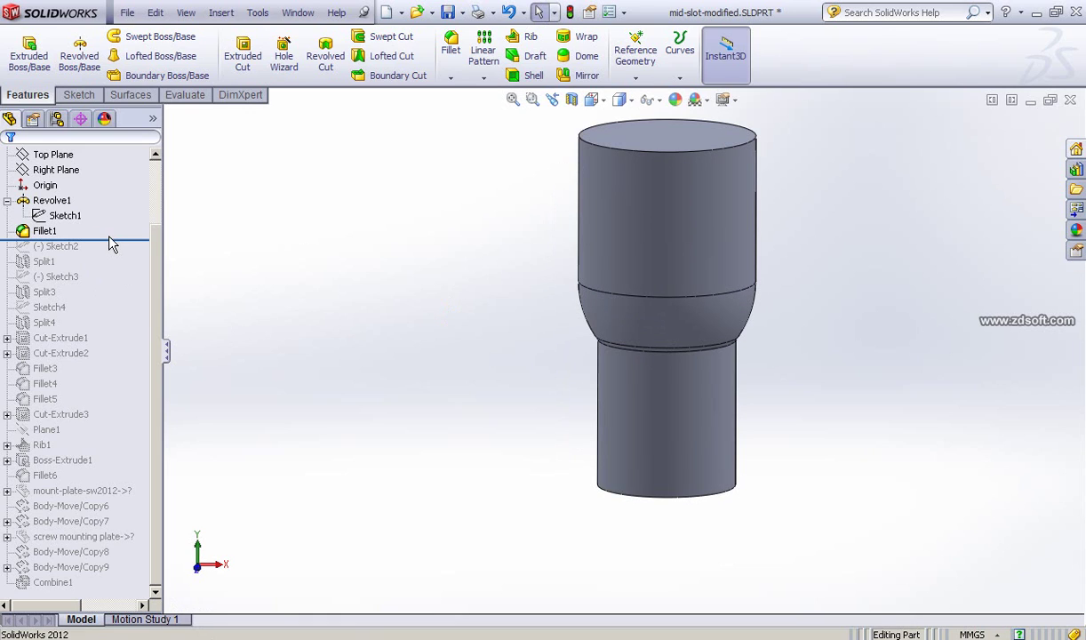
Roll the history forward to include Sketch2, open that sketch for editing and view its vertical lines against the body
drag(109, 238, 70, 254)
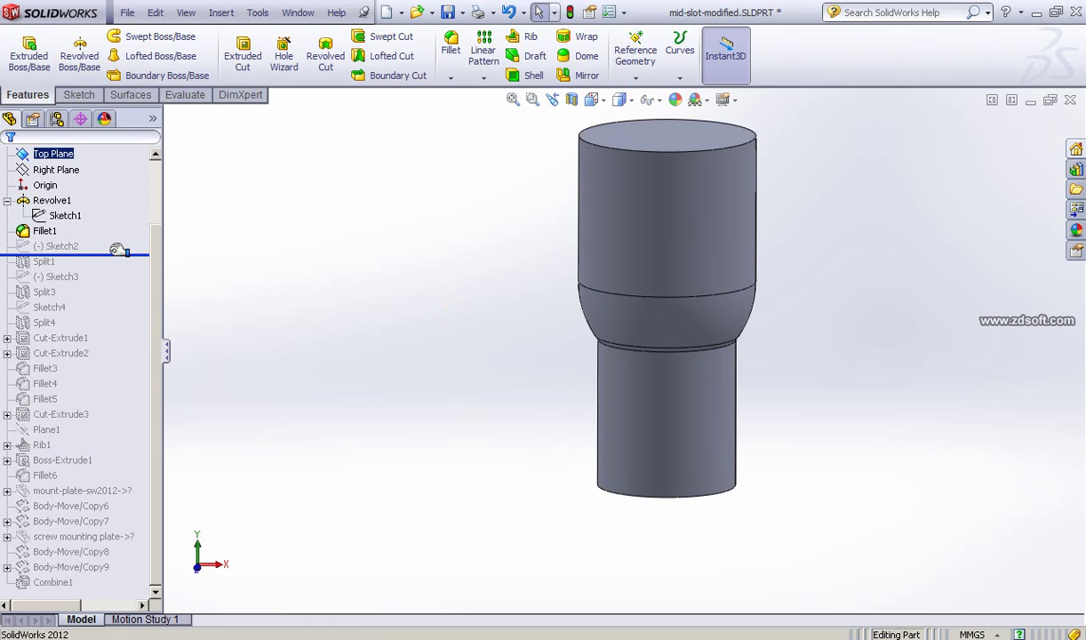
click(57, 248)
double_click(58, 249)
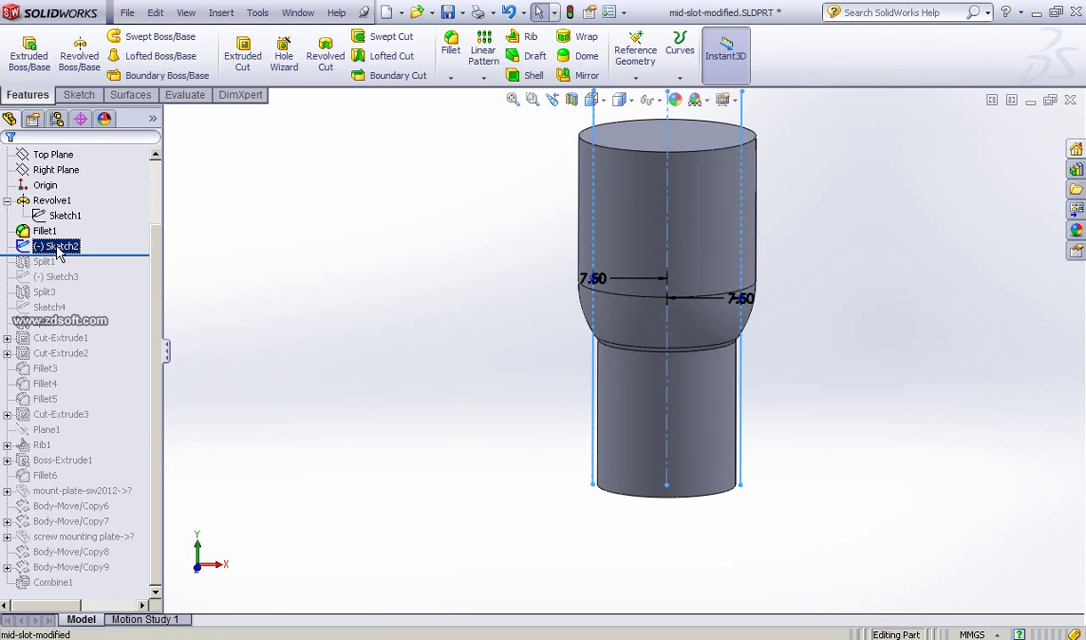
click(58, 200)
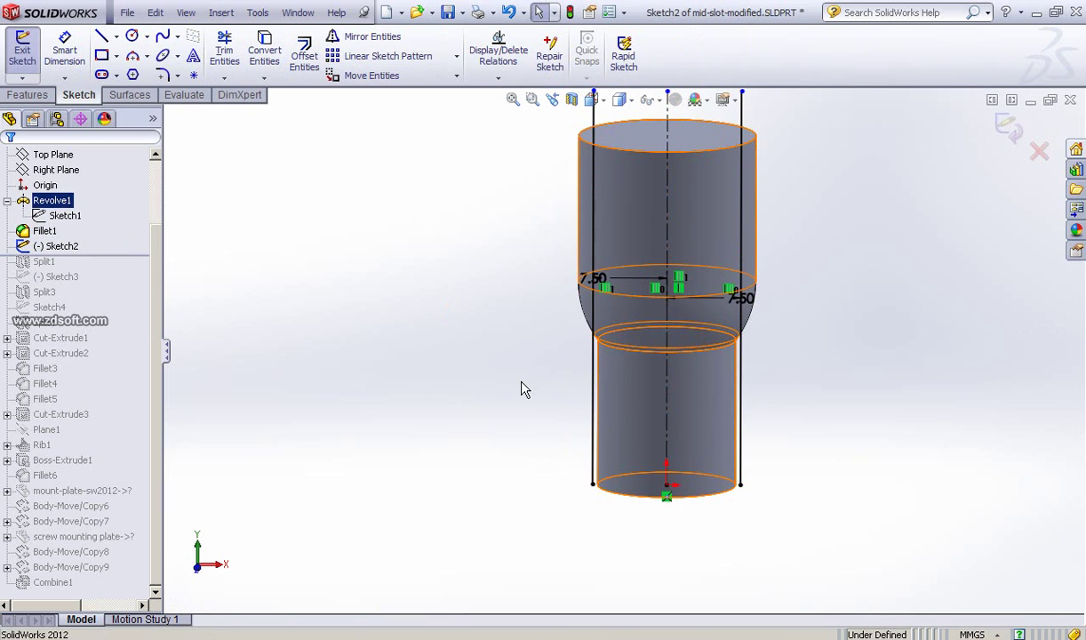
click(511, 401)
scroll(510, 401, up, 2)
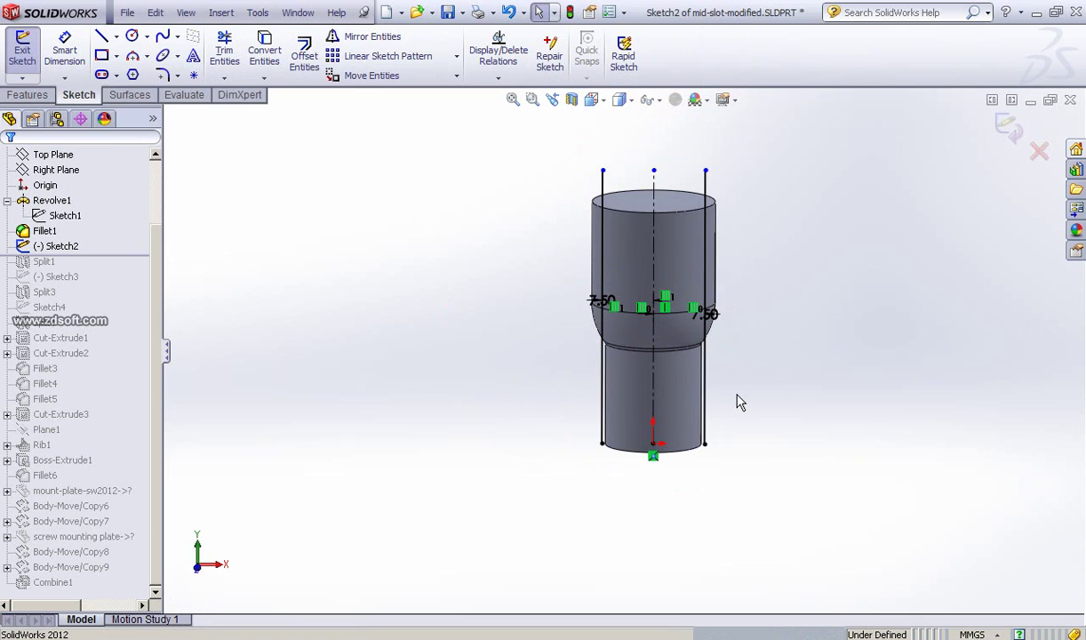
middle_drag(737, 401, 689, 247)
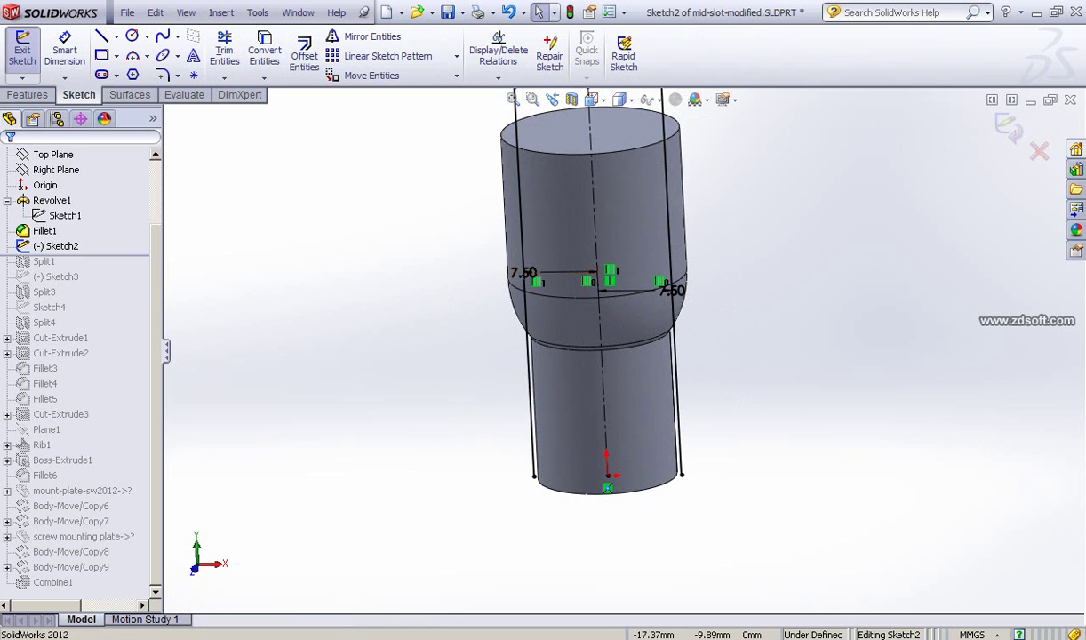
Switch to the reference photo 20131119_090448.jpg in IrfanView and enlarge it to study the connector head's flat side
key(alt+Tab)
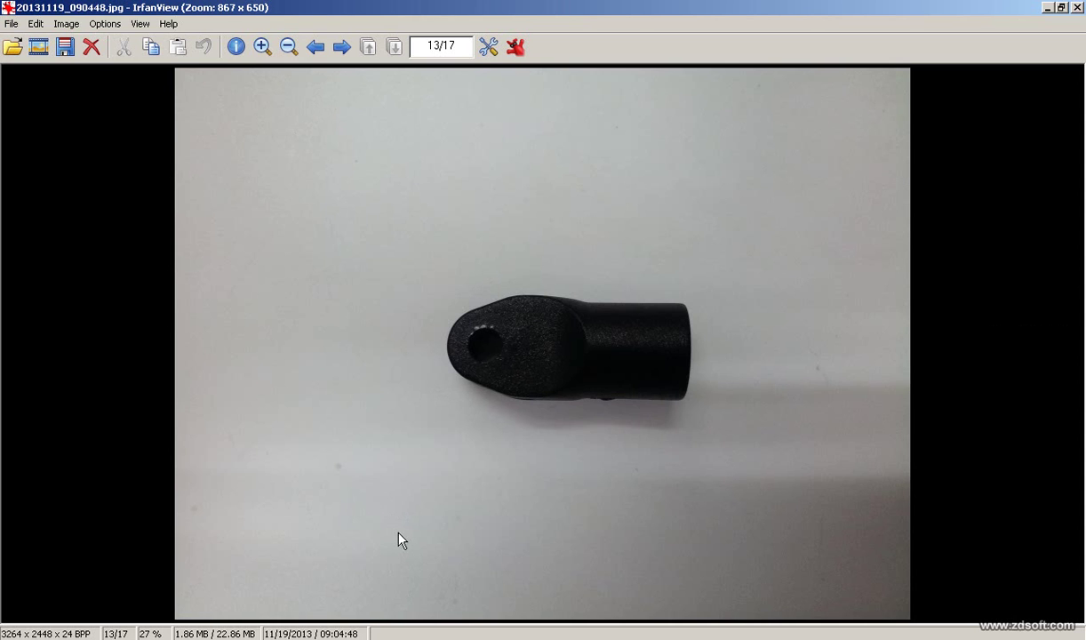
key(alt+Tab)
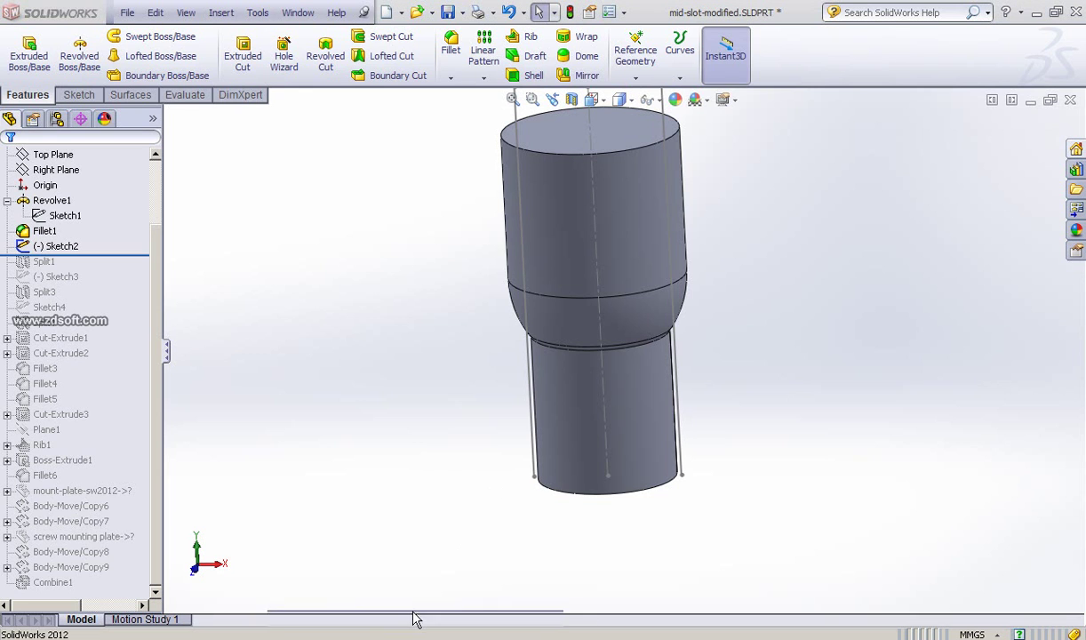
key(alt+Tab)
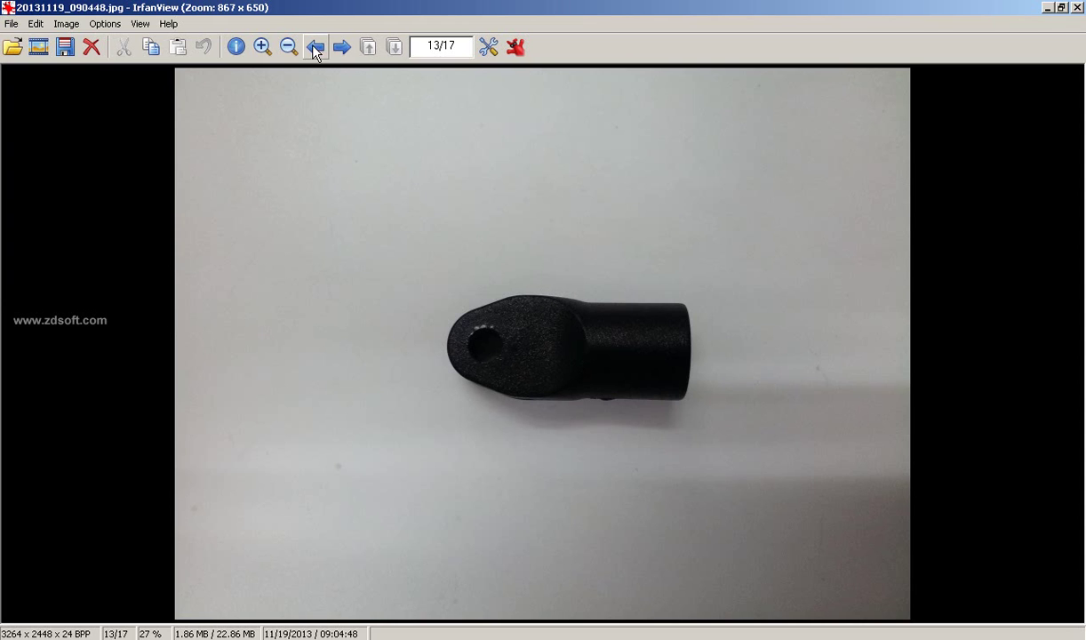
click(260, 47)
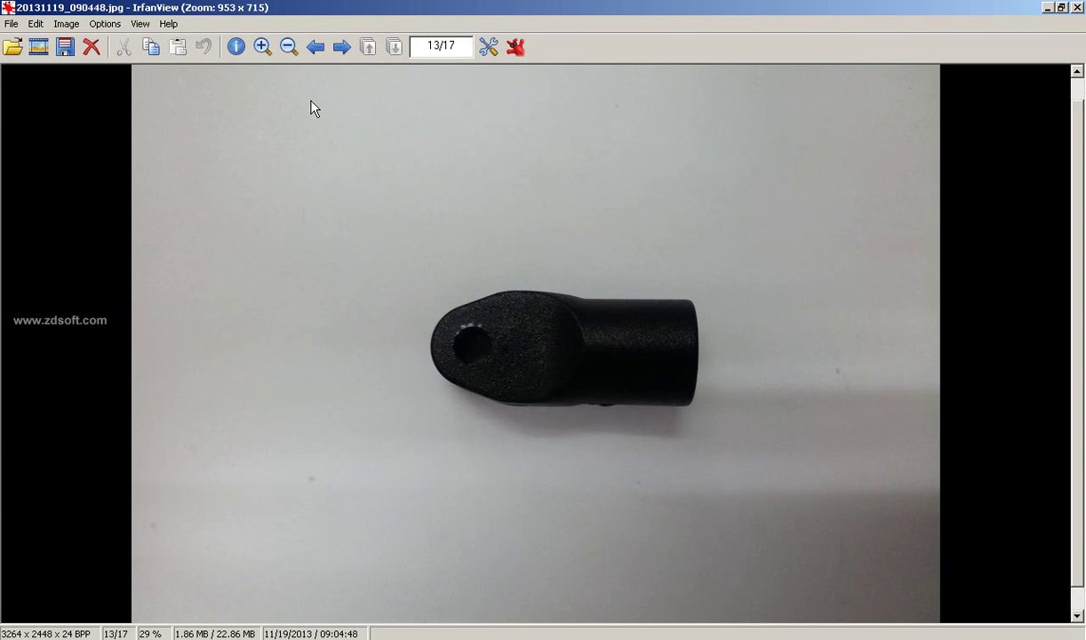
click(260, 47)
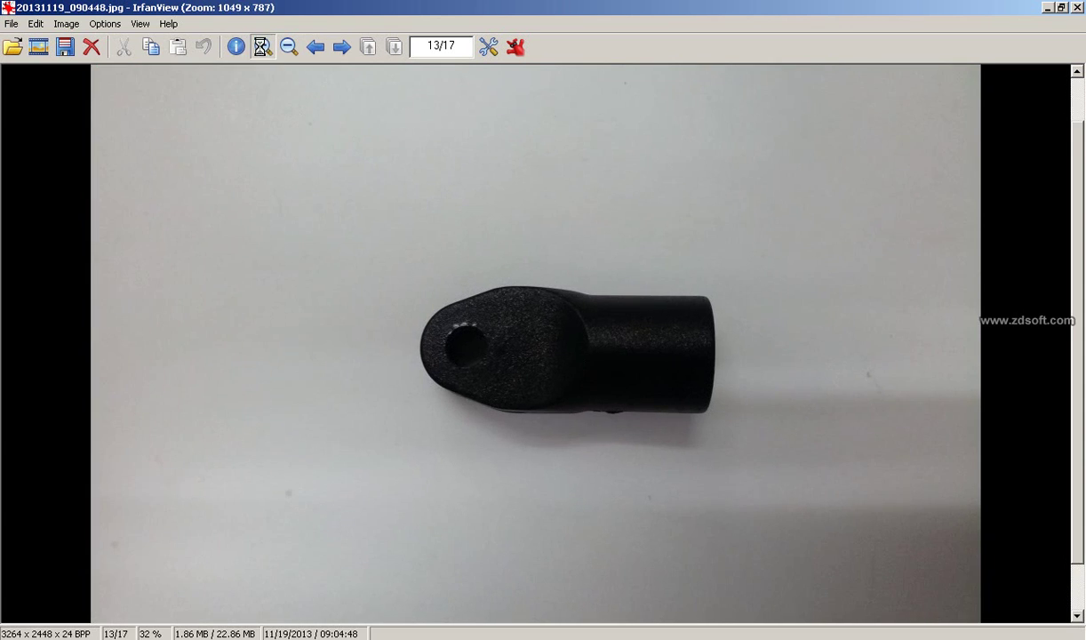
click(260, 47)
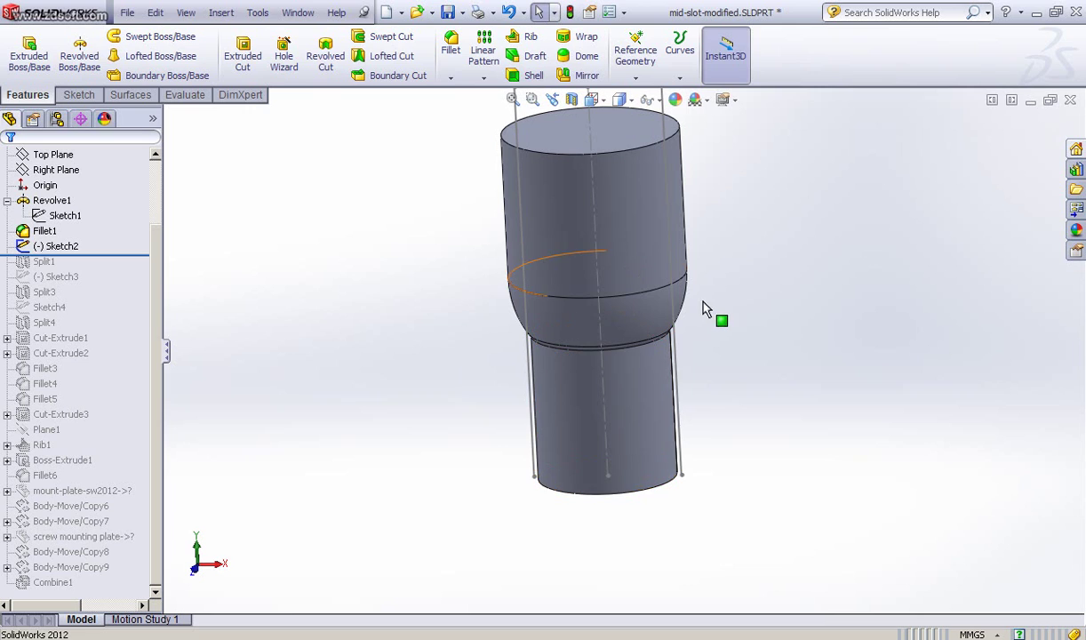
Return to SolidWorks, reopen Sketch2 and examine its dimensioned lines on both sides of the centerline normal to the sketch plane, closing it unchanged
mouse_move(707, 308)
middle_down()
mouse_move(729, 325)
mouse_move(710, 326)
middle_up()
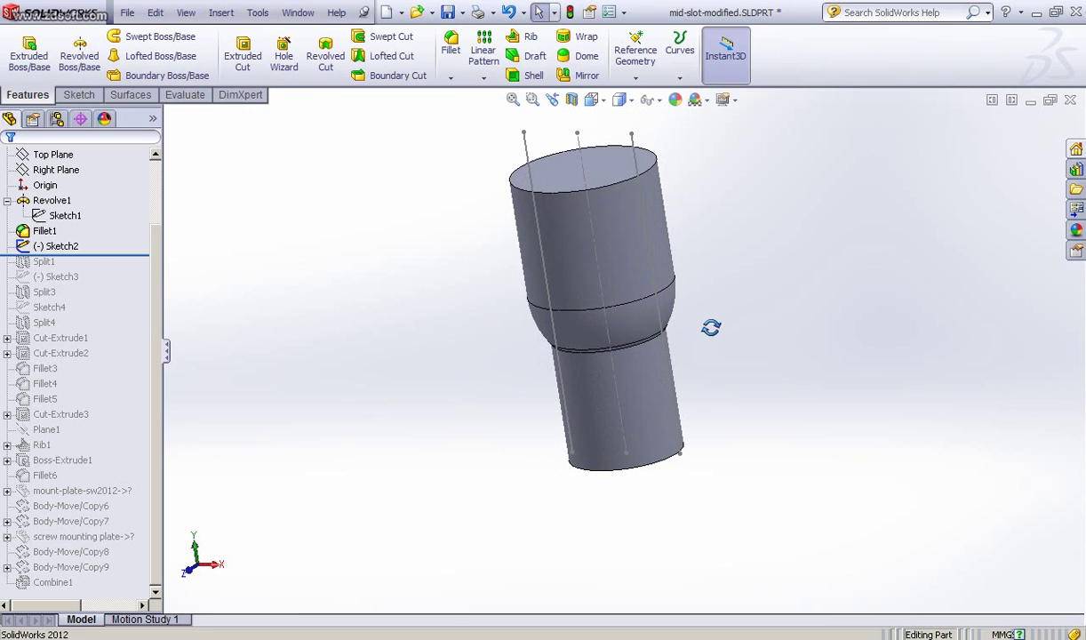
click(60, 247)
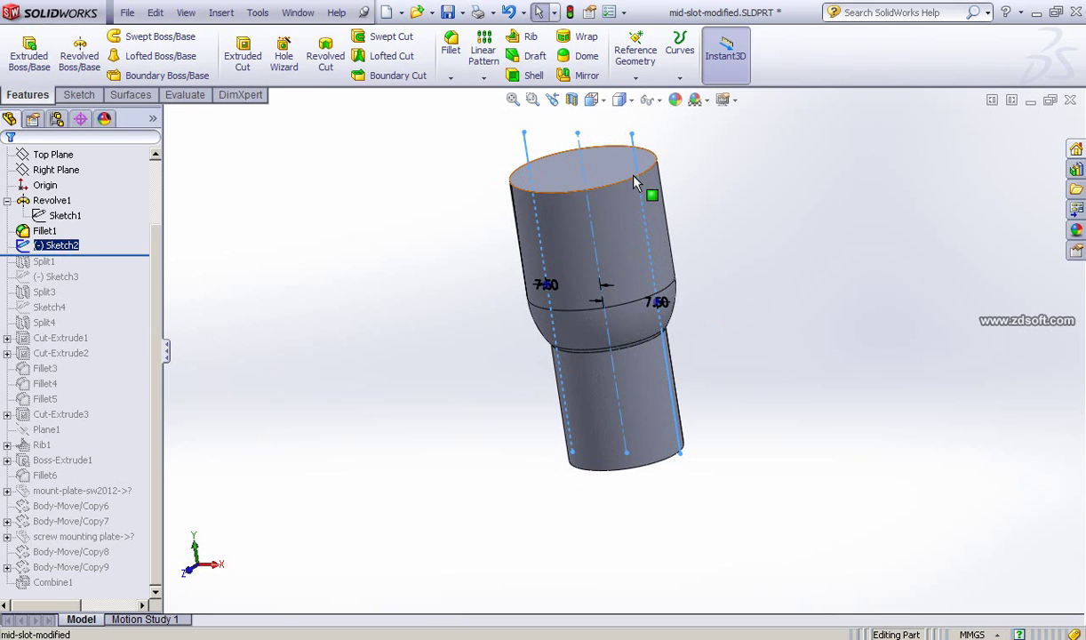
click(25, 241)
click(34, 203)
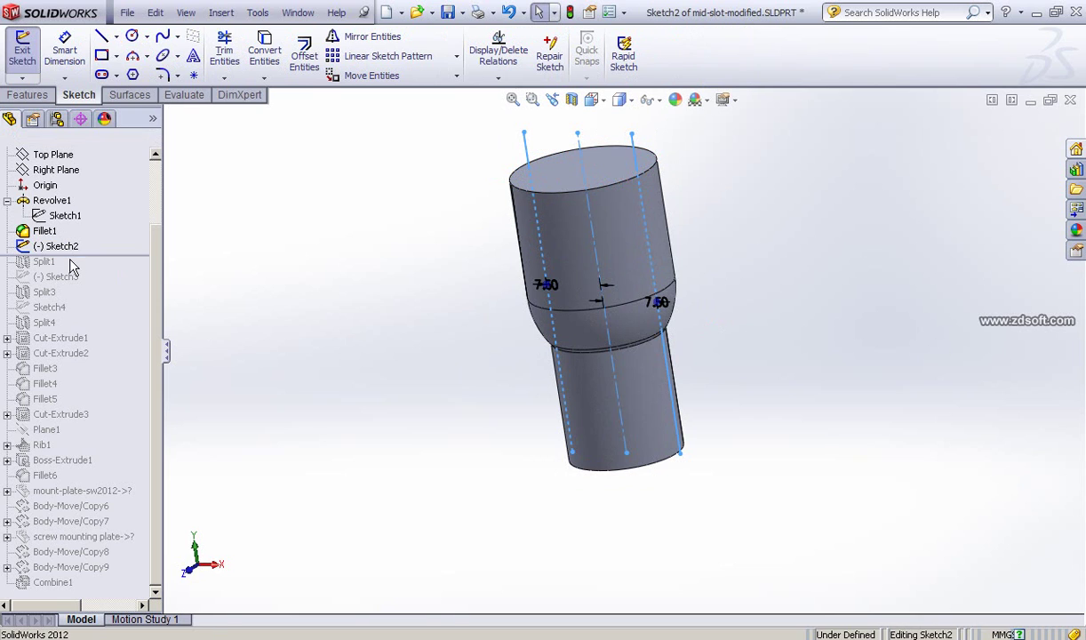
key(space)
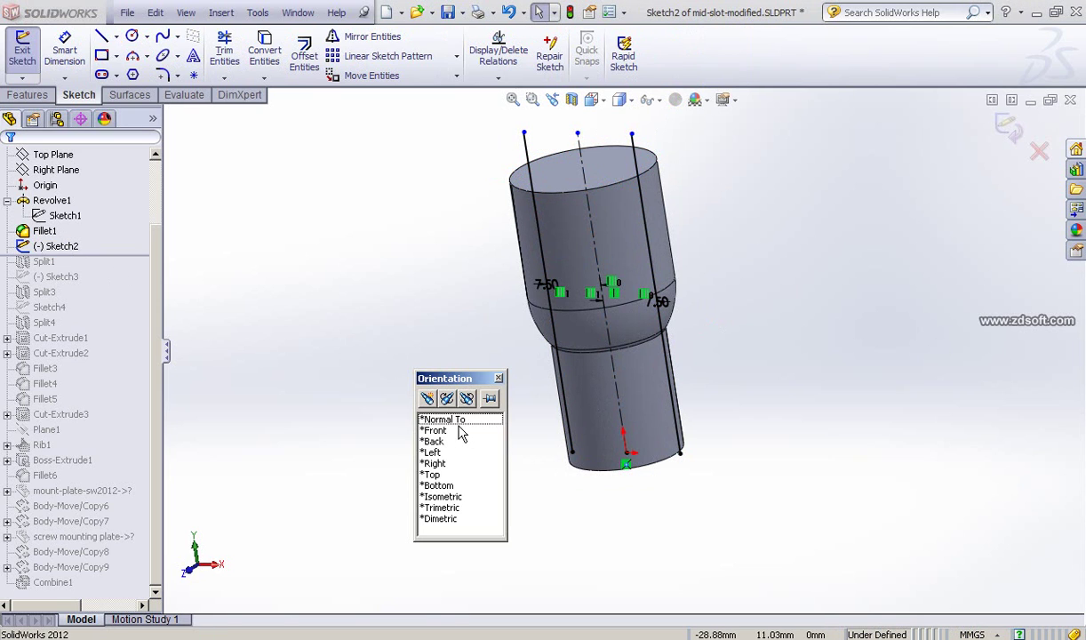
click(461, 421)
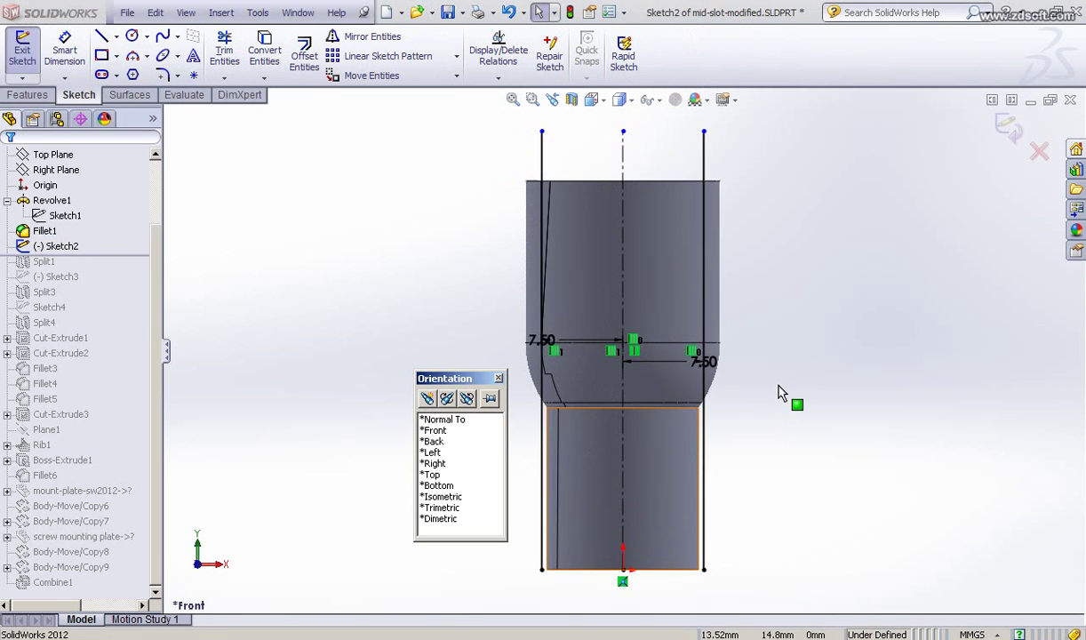
scroll(782, 391, up, 2)
scroll(782, 391, up, 1)
scroll(782, 391, down, 3)
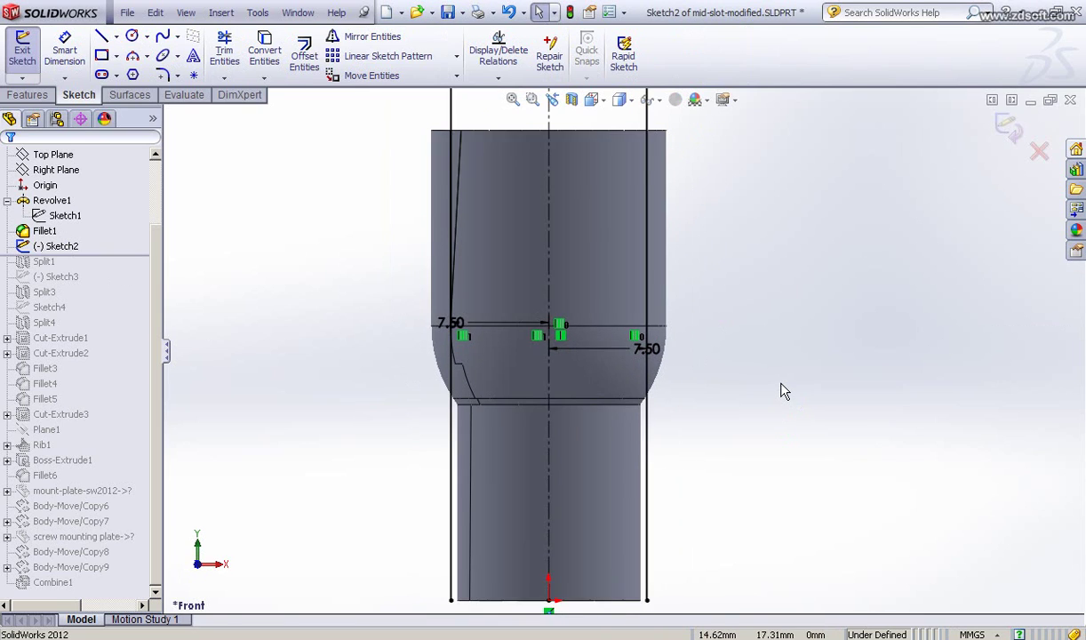
scroll(778, 387, up, 1)
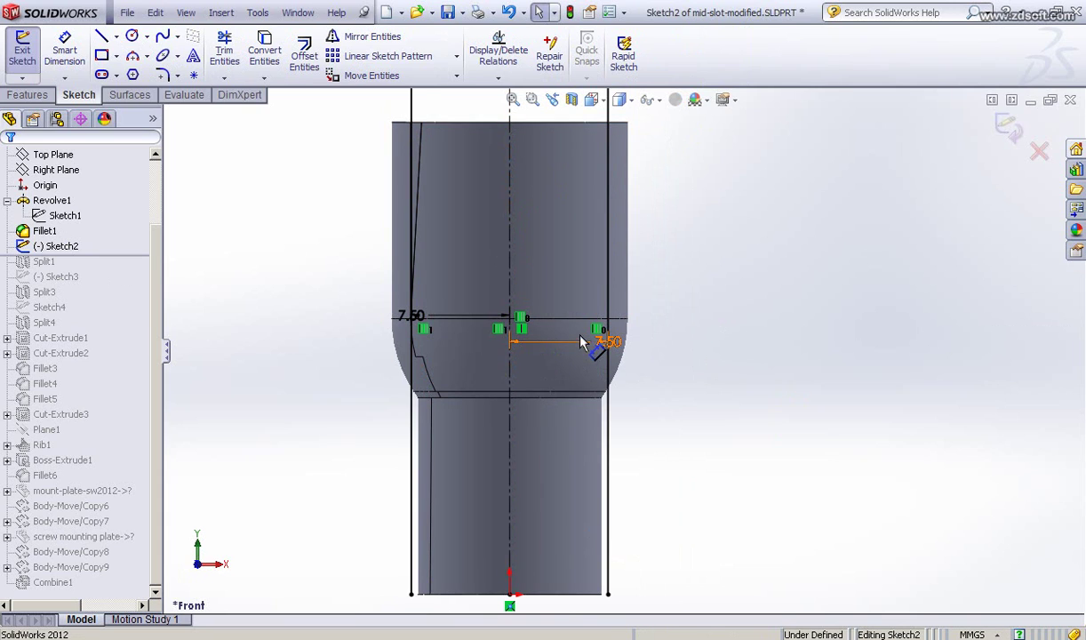
scroll(636, 351, down, 1)
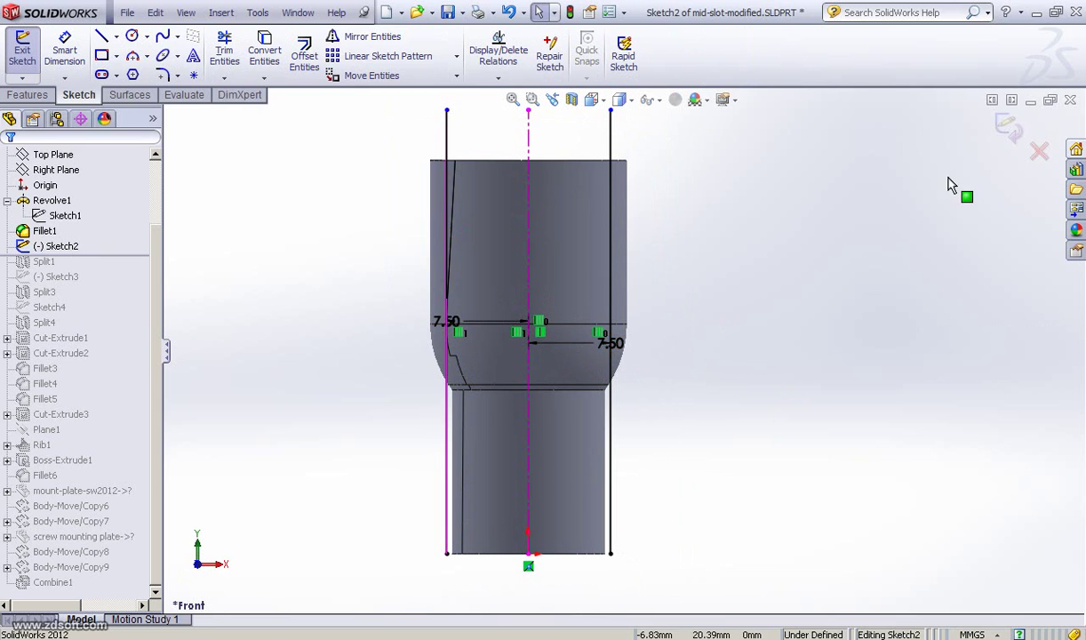
click(1007, 140)
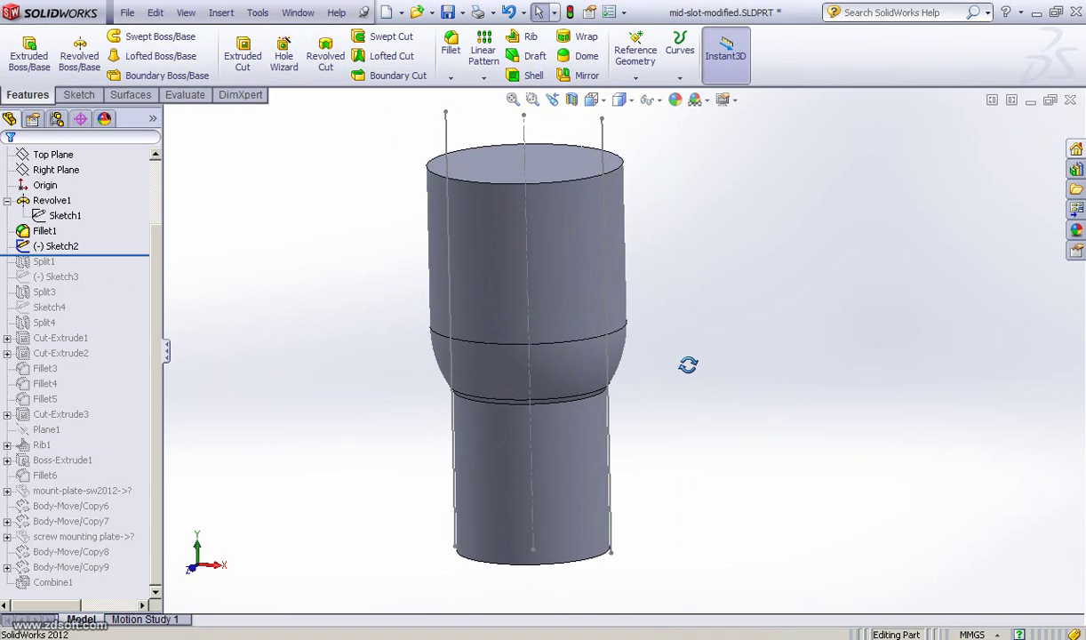
Roll the history forward to include Split1 and inspect the flats cut on both sides of the connector head
drag(100, 255, 105, 269)
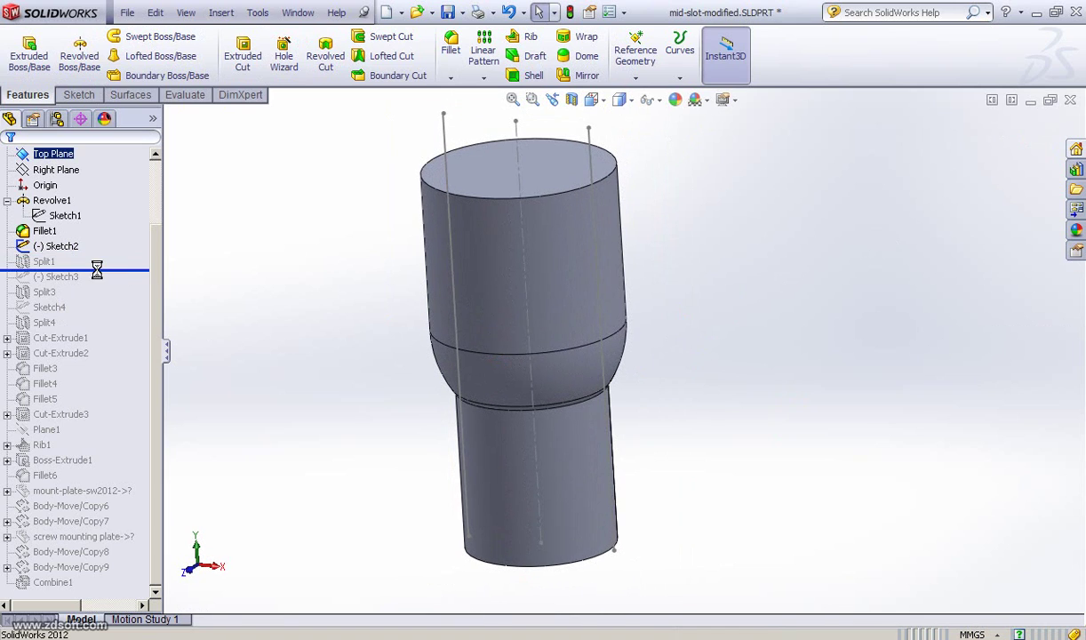
click(40, 261)
click(404, 353)
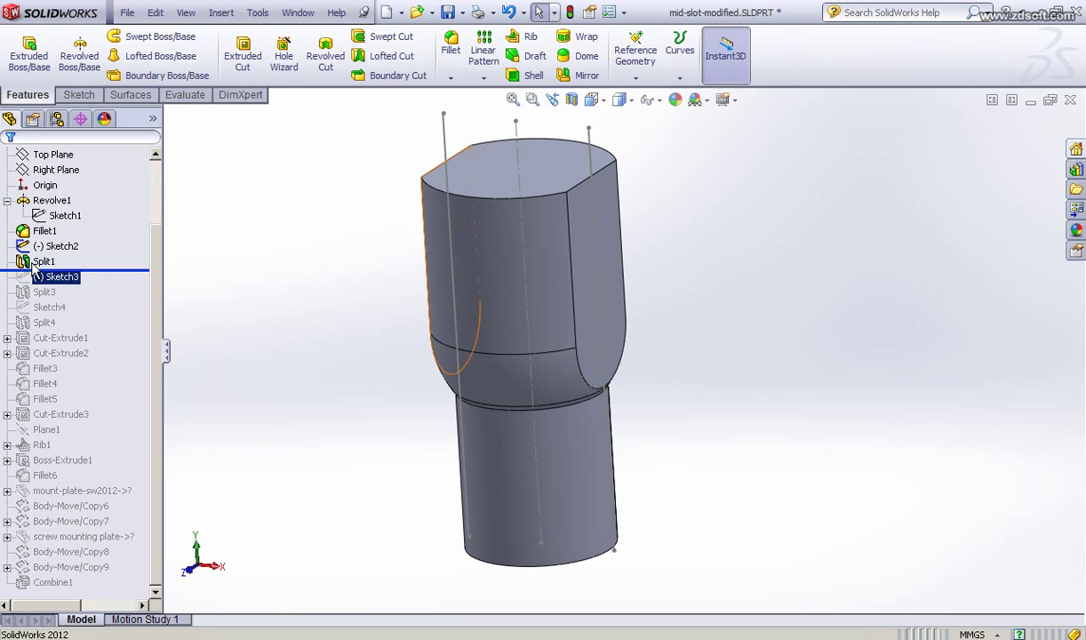
click(445, 143)
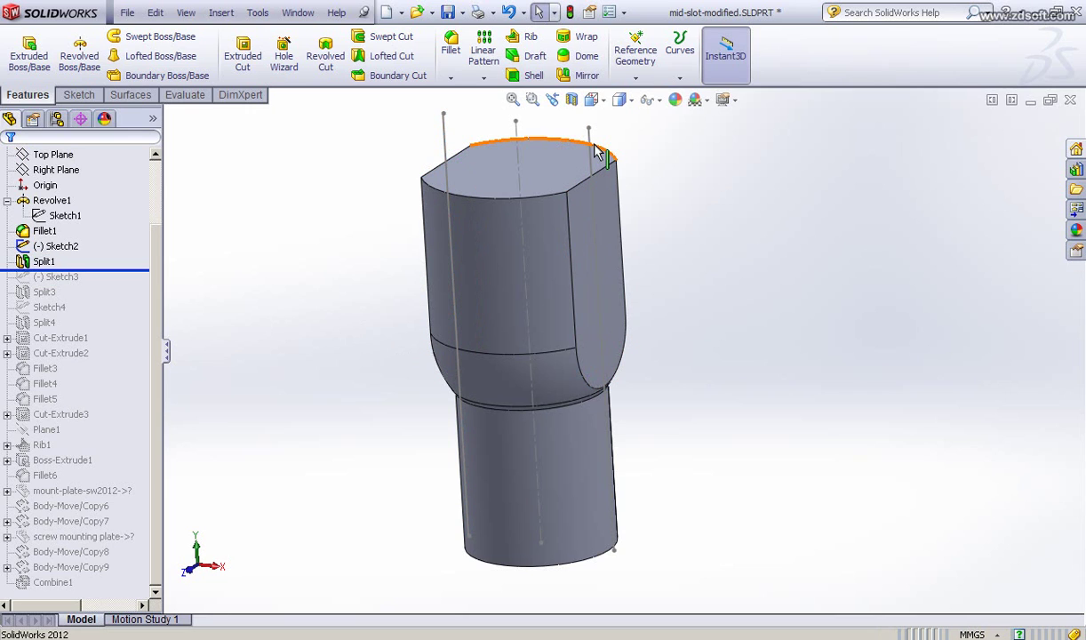
click(223, 13)
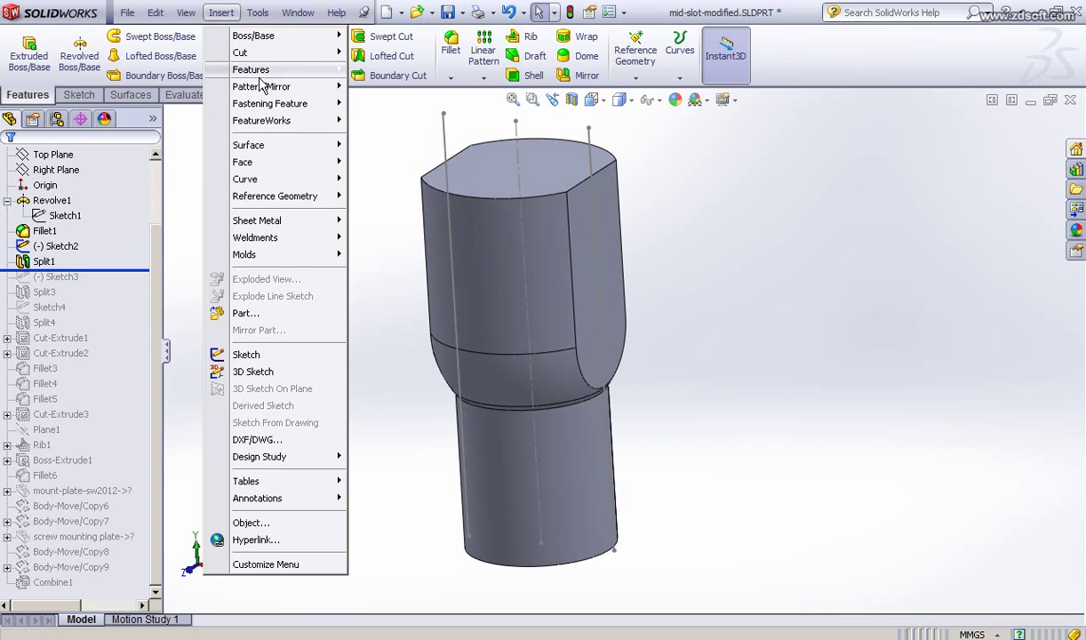
mouse_move(261, 77)
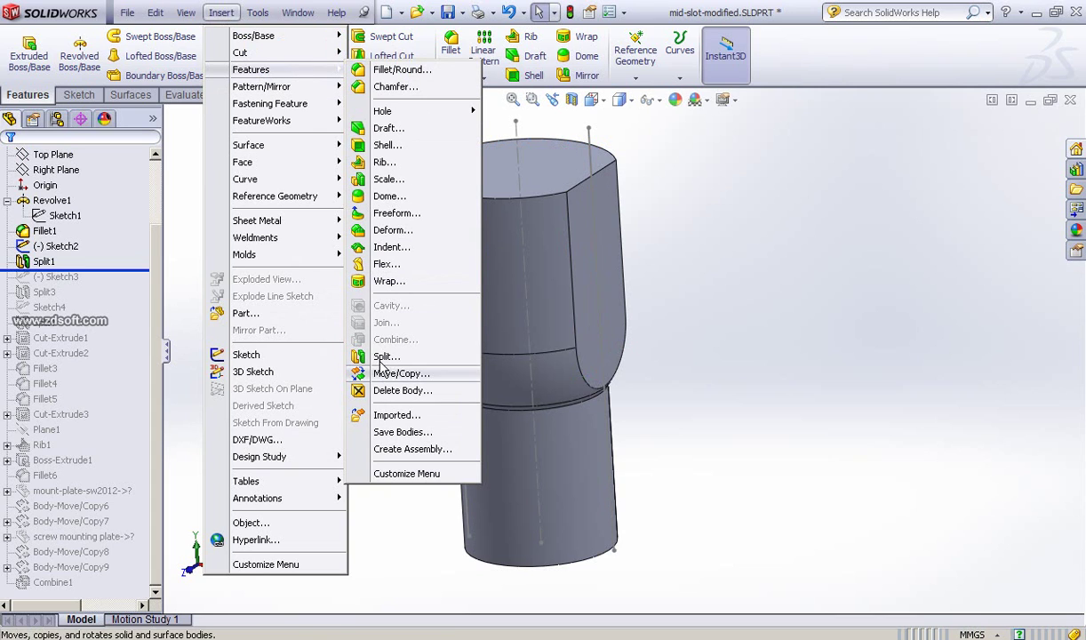
click(805, 301)
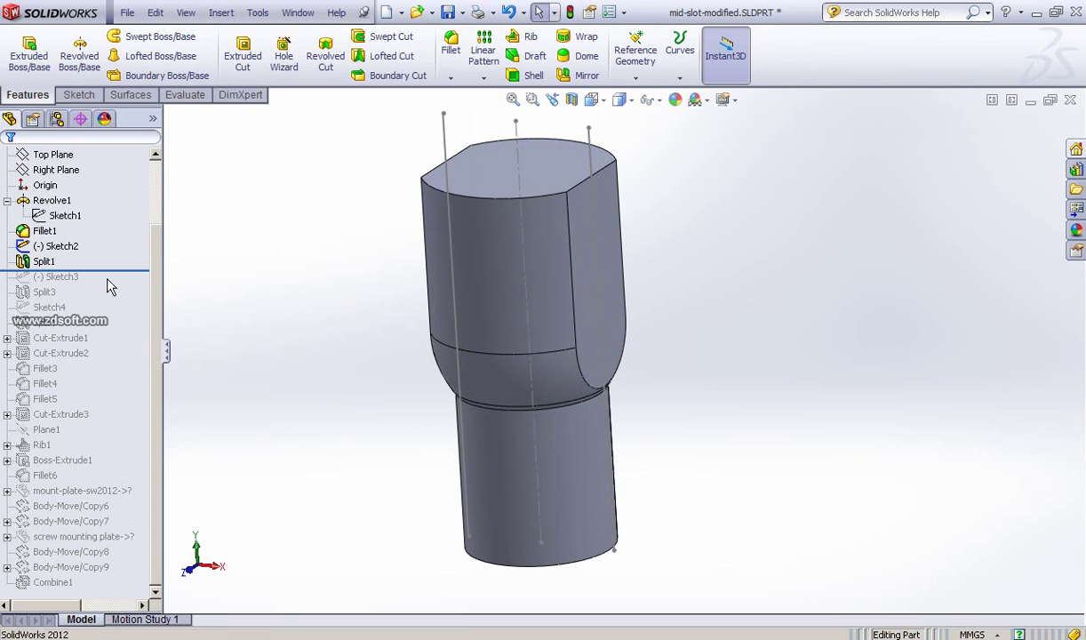
Open Split1 for editing and examine its Sketch2 trim tool and the pieces it cuts from the body
click(44, 261)
click(51, 226)
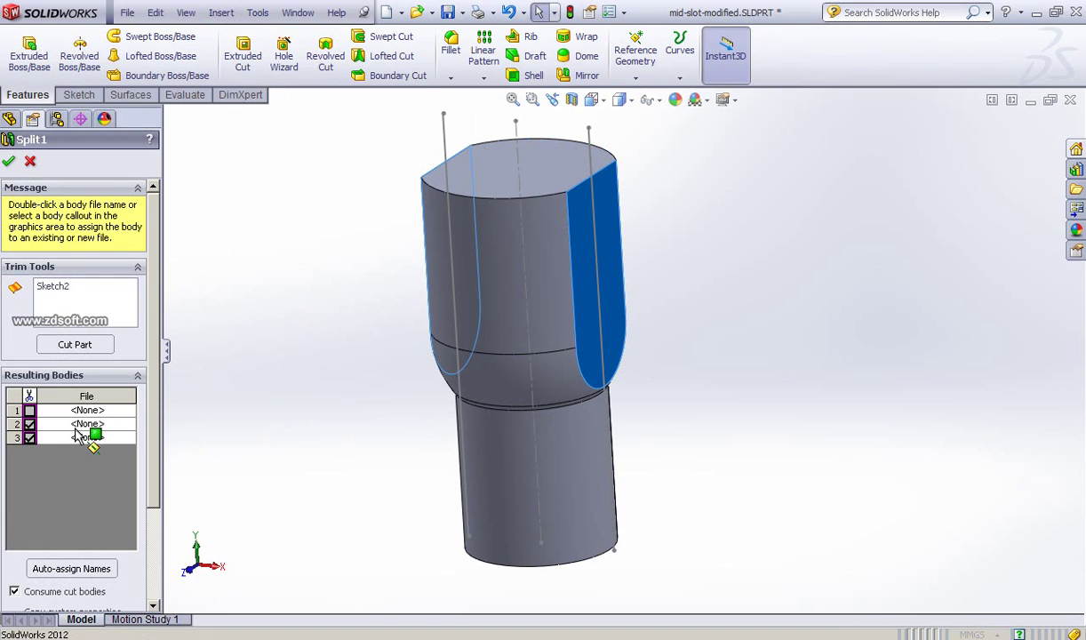
click(77, 350)
click(53, 291)
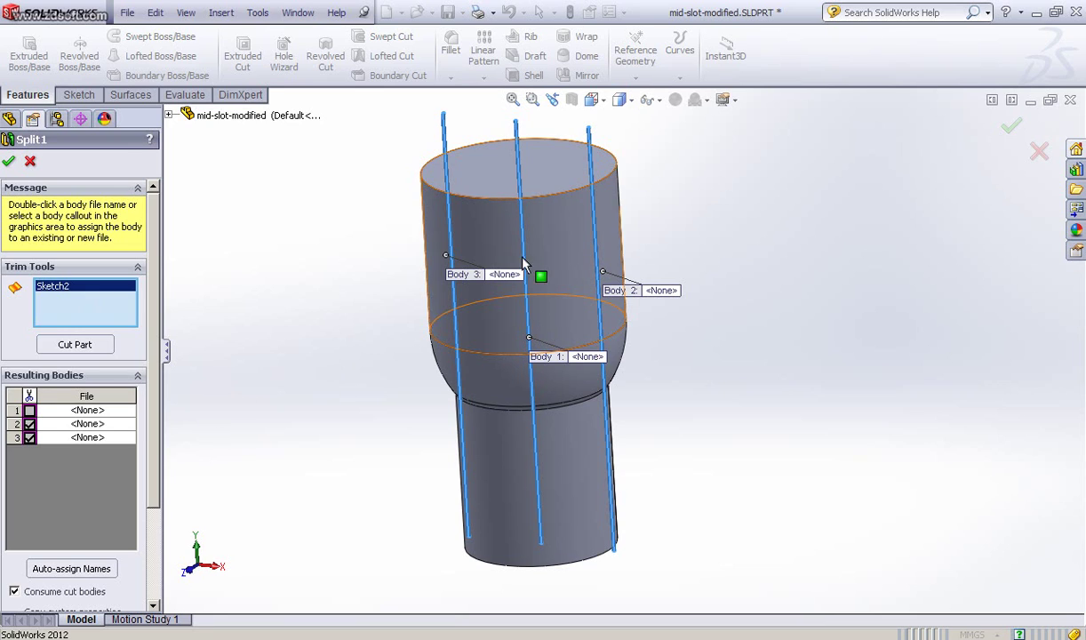
Toggle the cut-away marks of the three Split1 pieces and accept the feature with only bodies 2 and 3 marked for removal
click(31, 425)
click(30, 439)
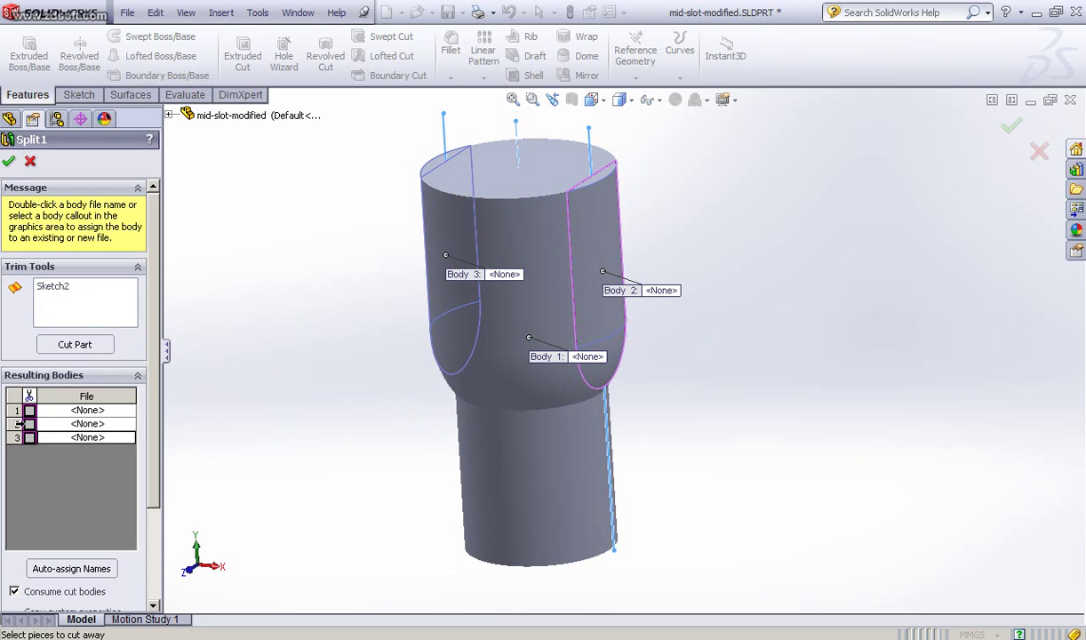
click(29, 425)
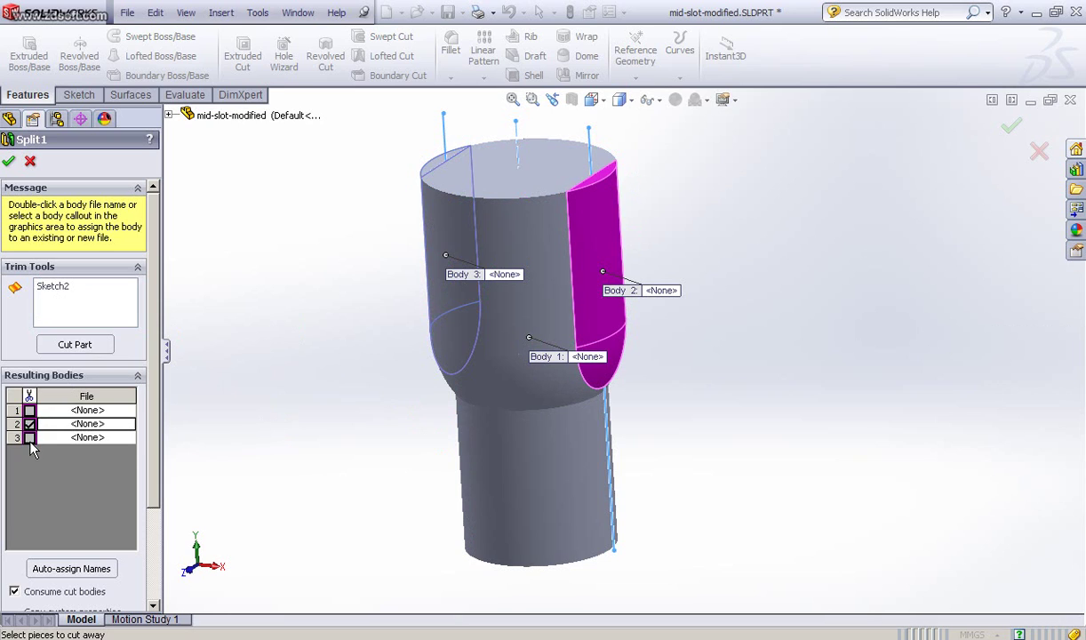
click(30, 438)
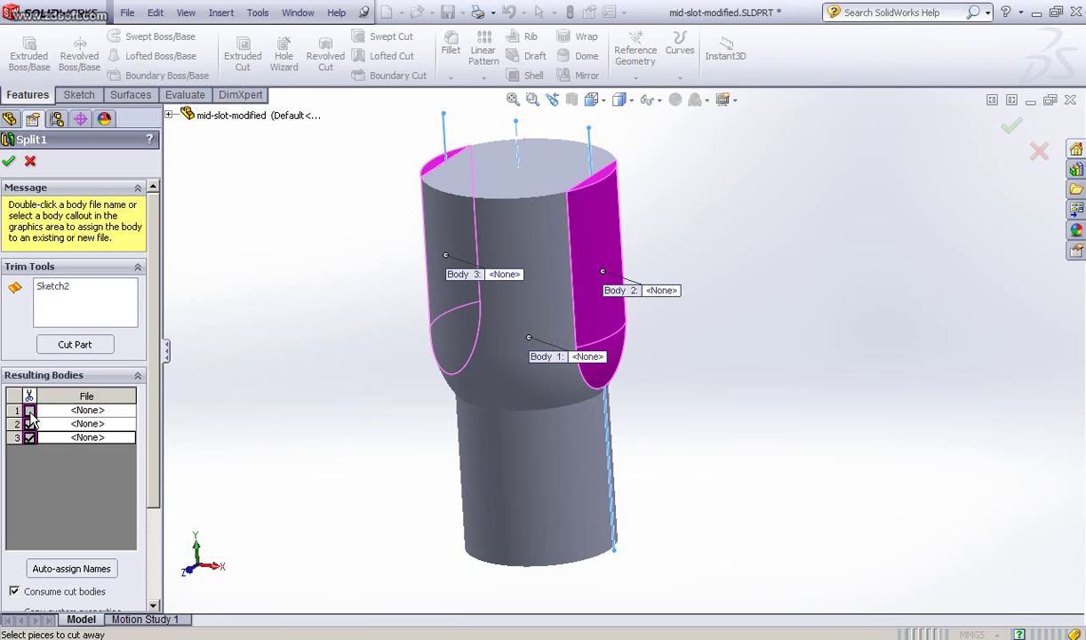
click(29, 411)
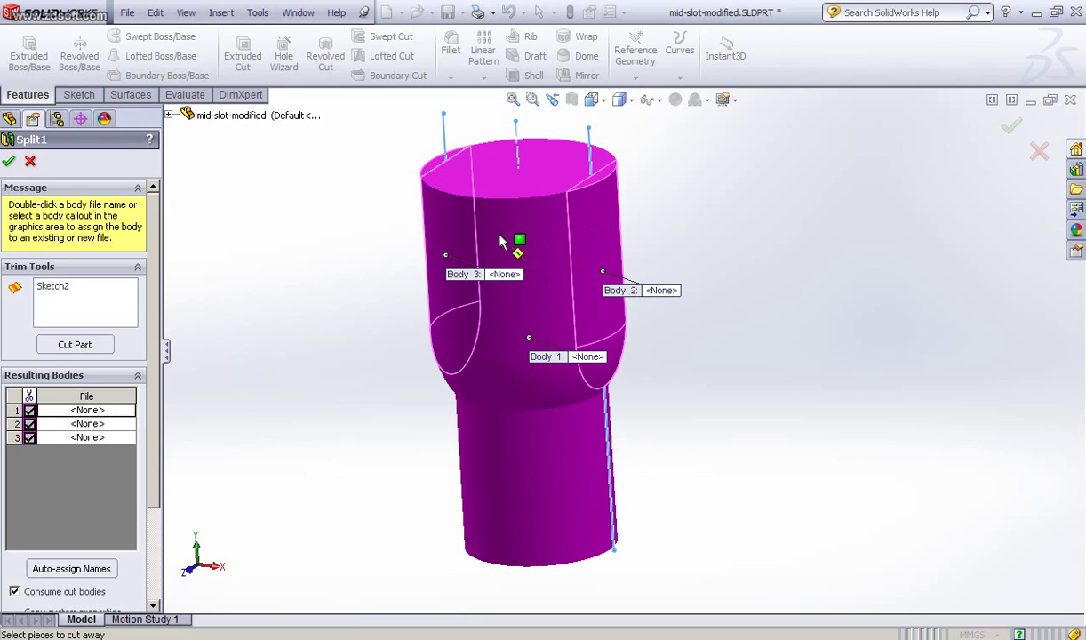
click(29, 411)
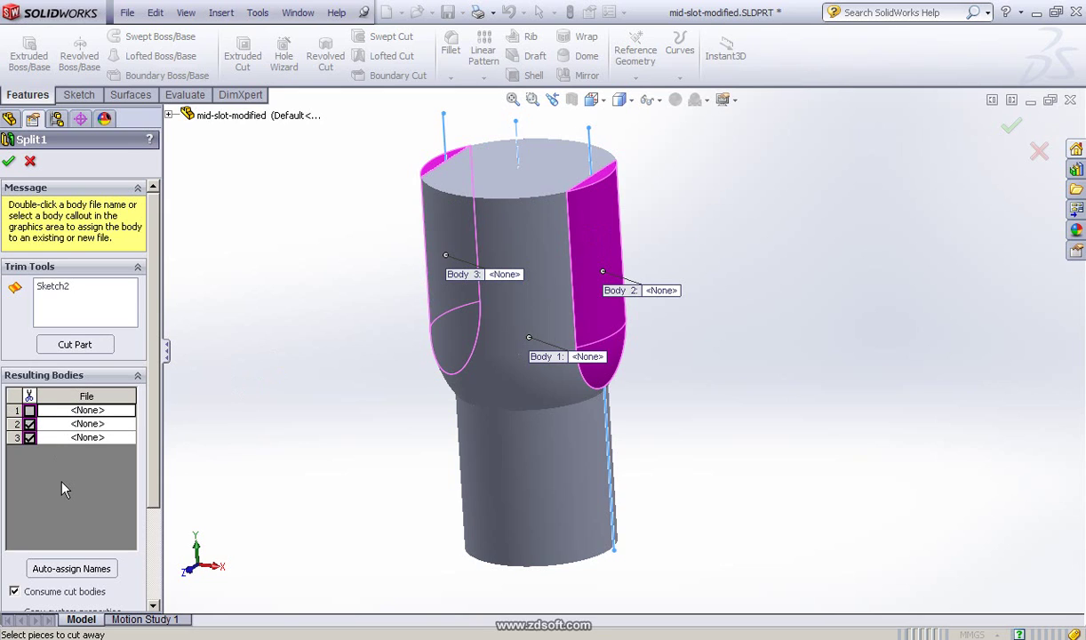
scroll(107, 524, down, 2)
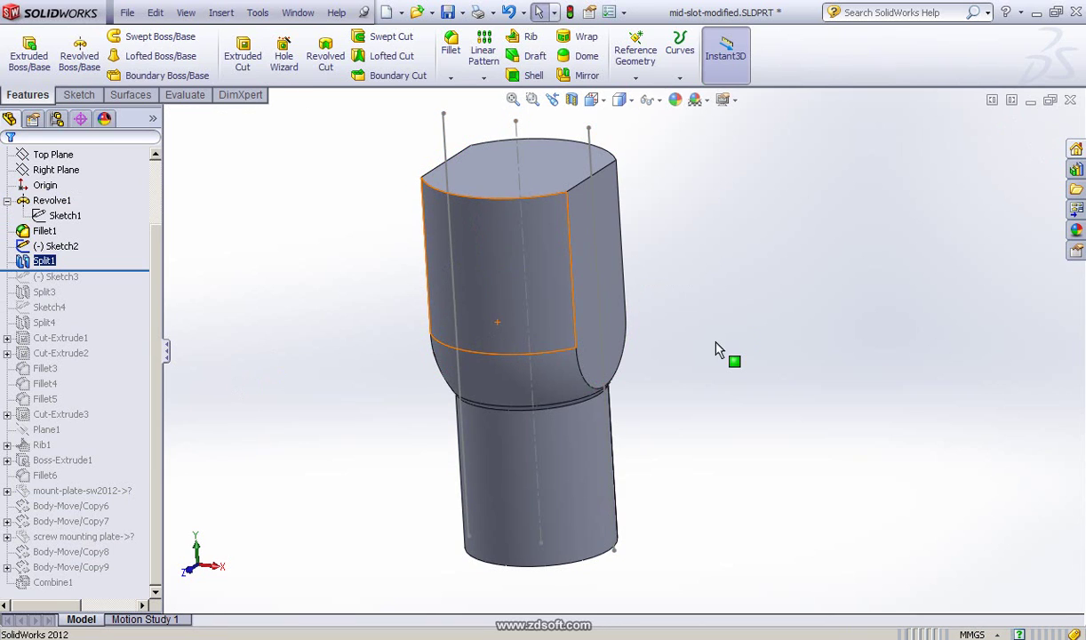
click(731, 302)
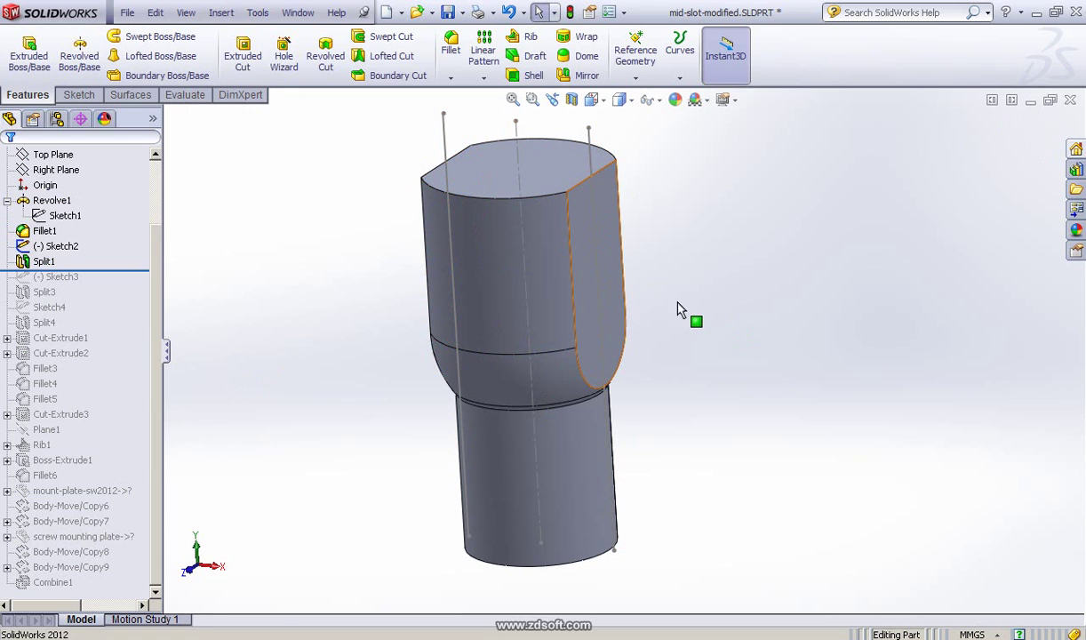
Inspect the flattened connector head from several angles and roll the history forward to include Sketch3
mouse_move(686, 369)
middle_down()
mouse_move(730, 327)
mouse_move(690, 346)
mouse_move(696, 359)
middle_up()
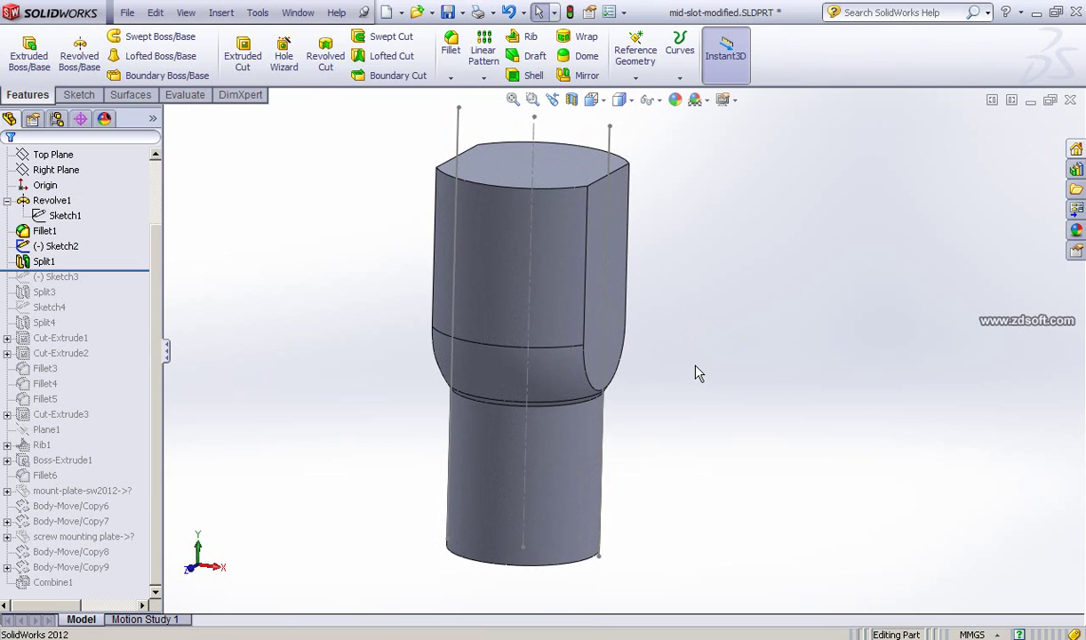
scroll(696, 368, up, 1)
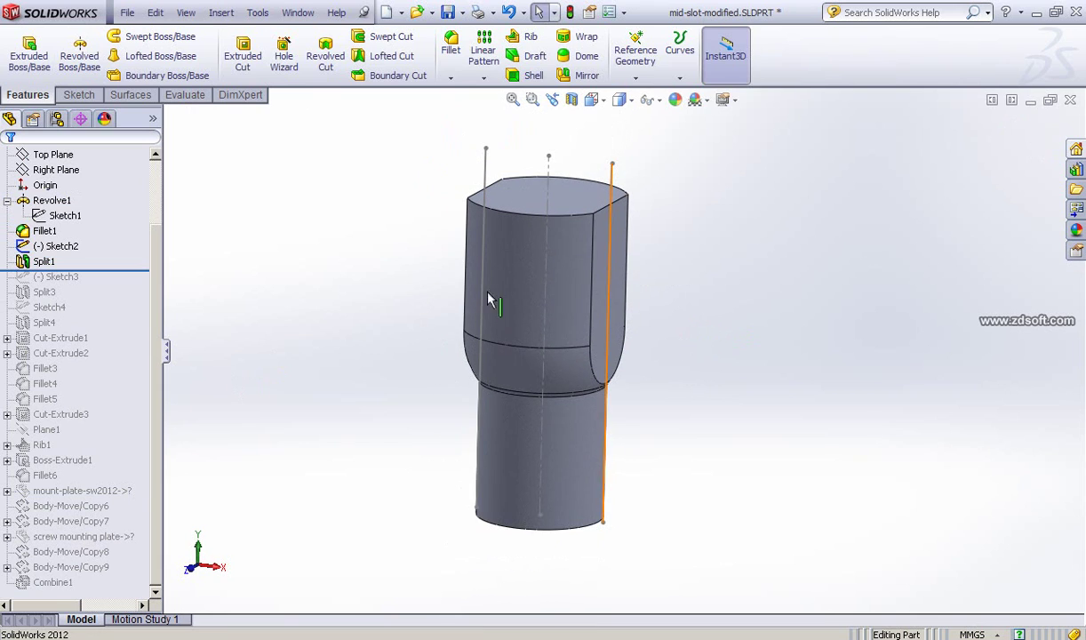
middle_drag(668, 302, 715, 299)
middle_drag(701, 294, 684, 321)
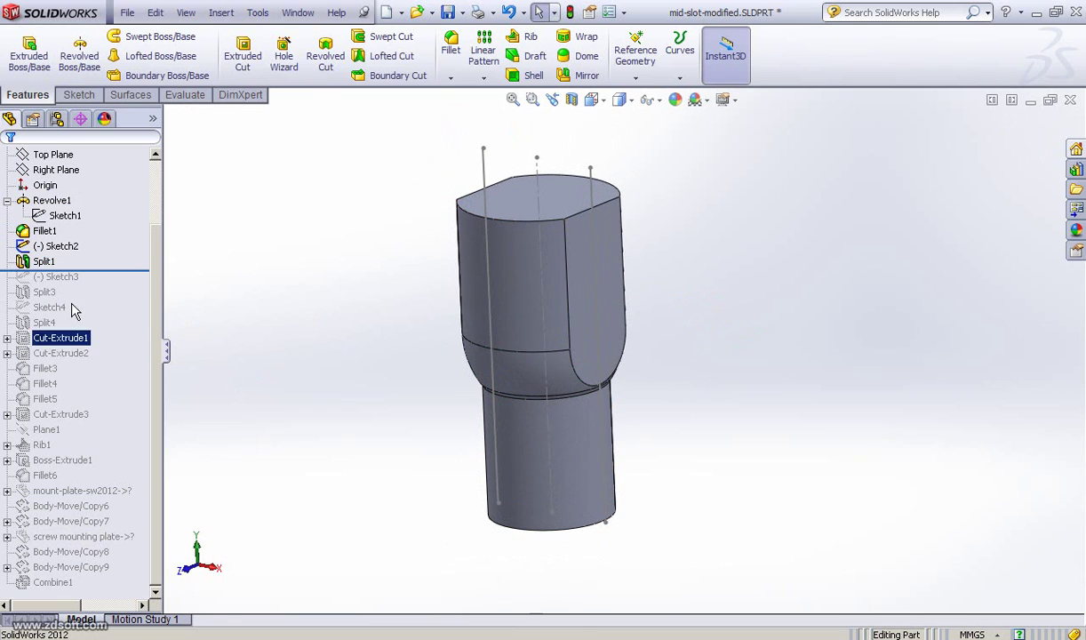
drag(131, 269, 124, 283)
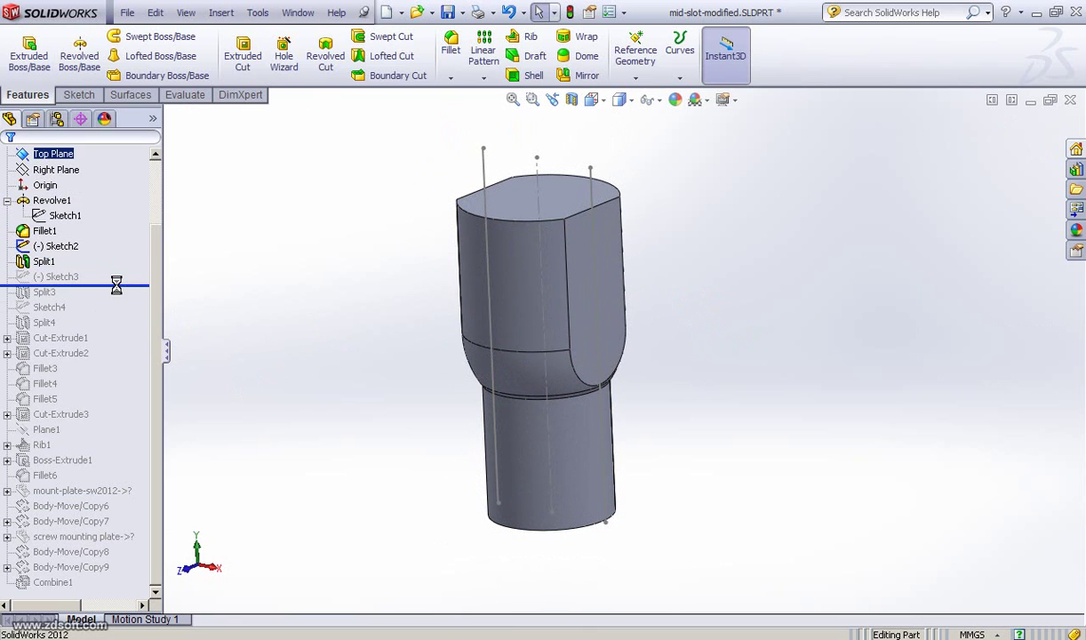
Open Sketch3 for editing, view it normal to its plane and examine the lines and arcs mirrored about the centerline
click(55, 278)
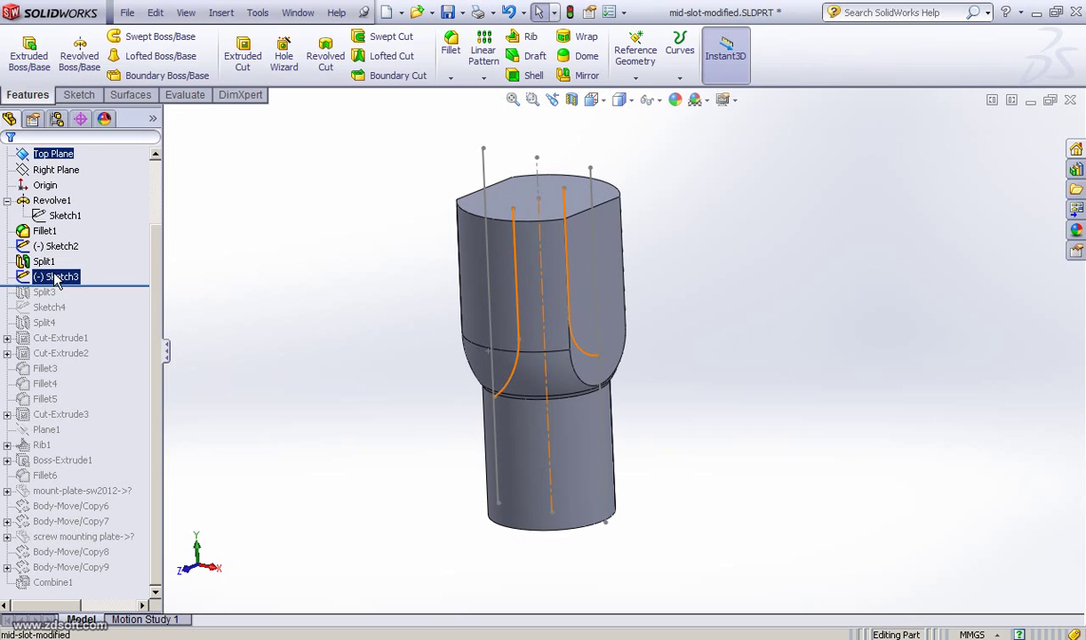
click(73, 236)
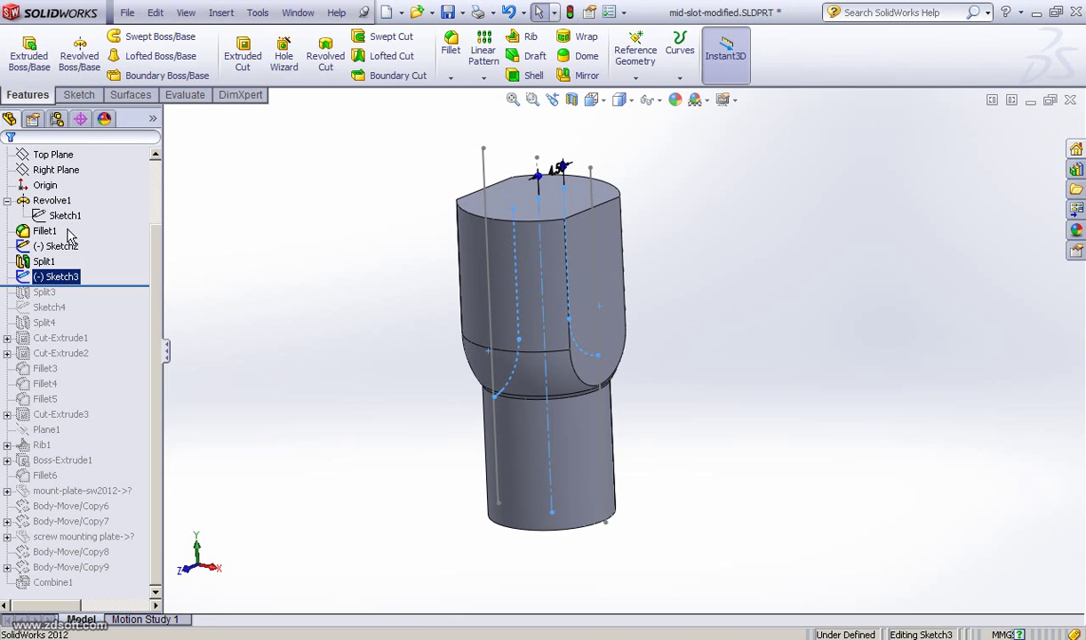
click(64, 281)
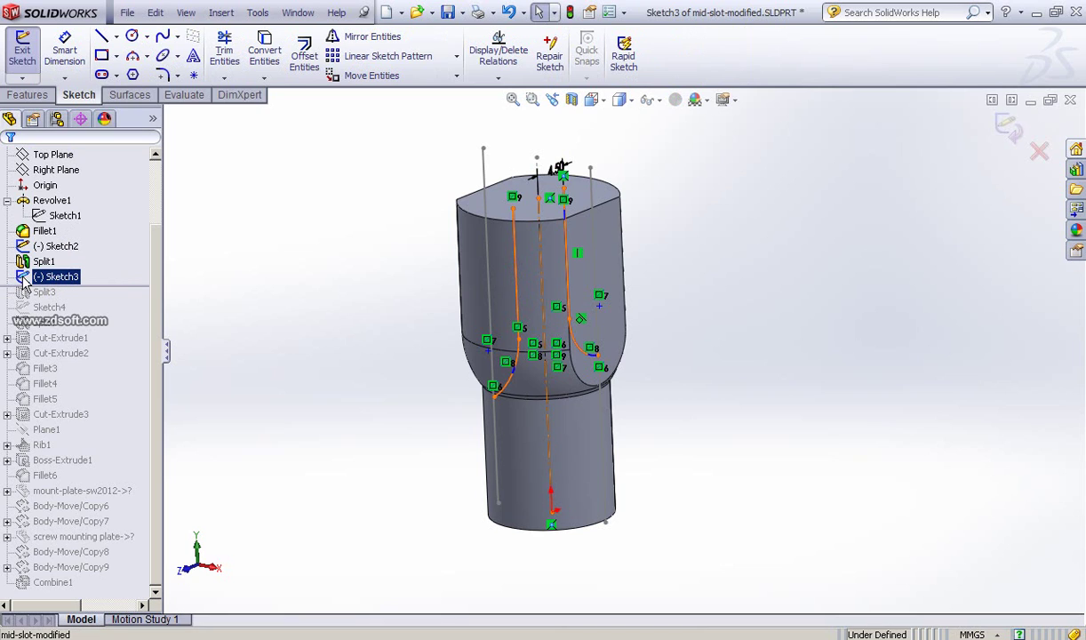
click(54, 253)
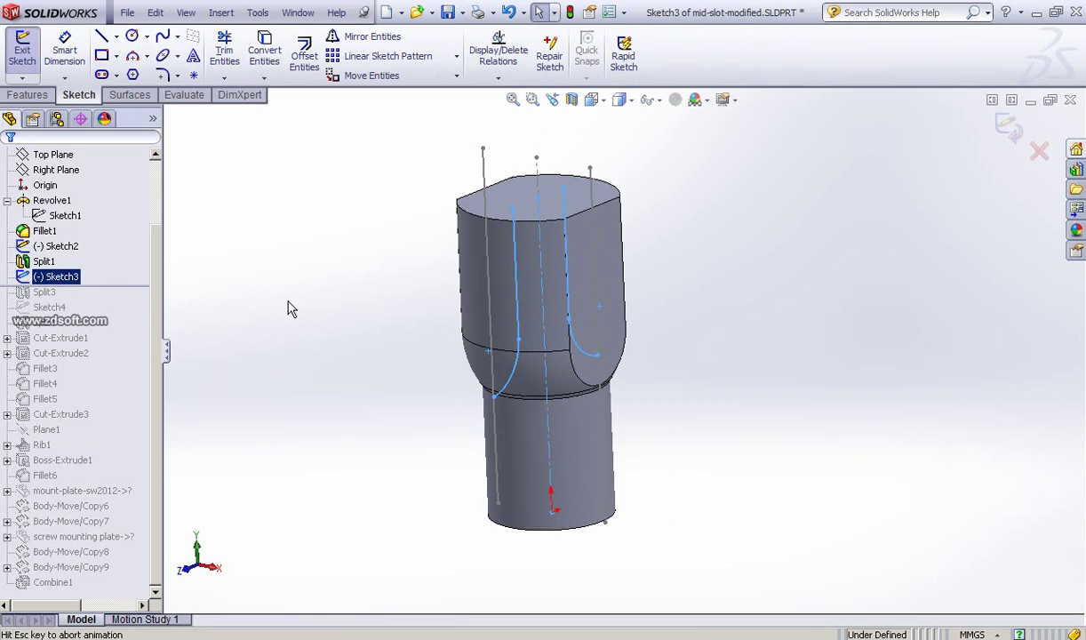
click(876, 322)
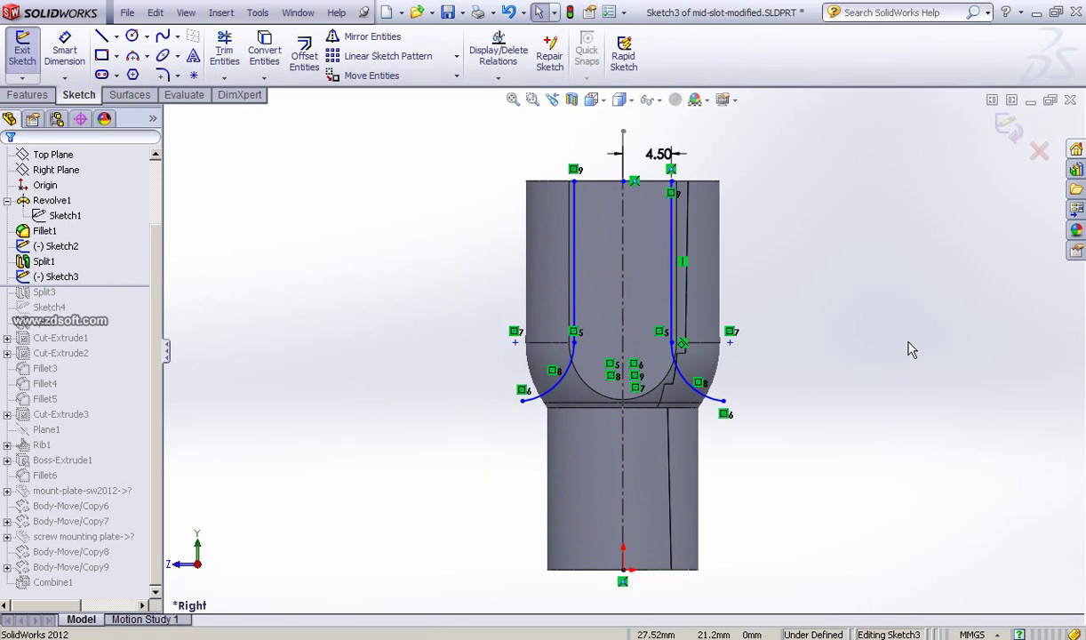
scroll(893, 356, down, 2)
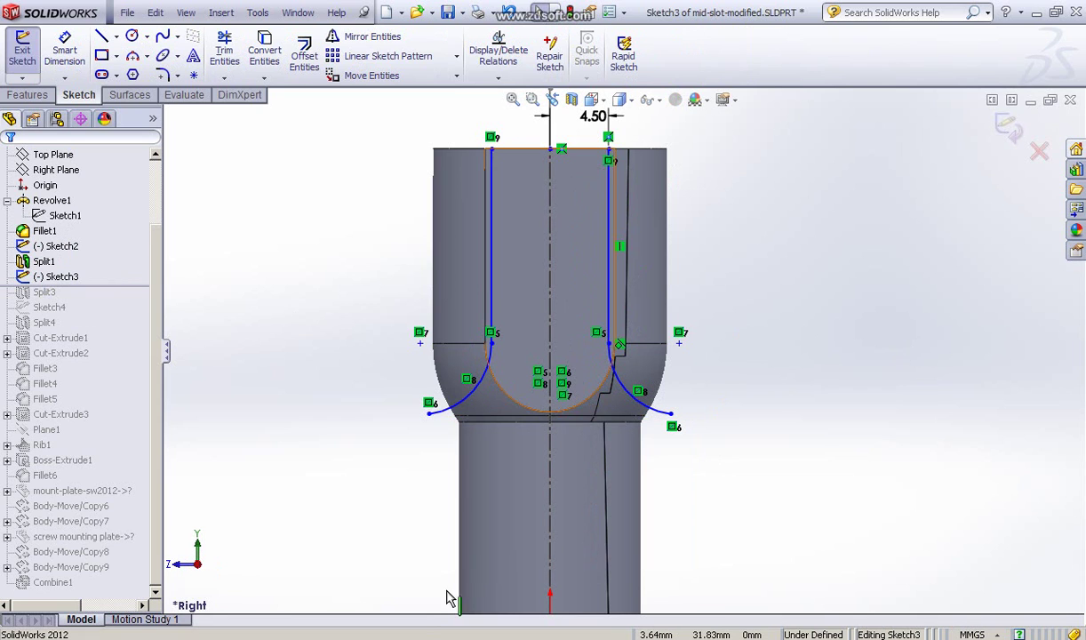
Switch to IrfanView, enlarge the next reference photo, 20131119_090529.jpg, to study the fork's side profile, and return to SolidWorks
click(413, 636)
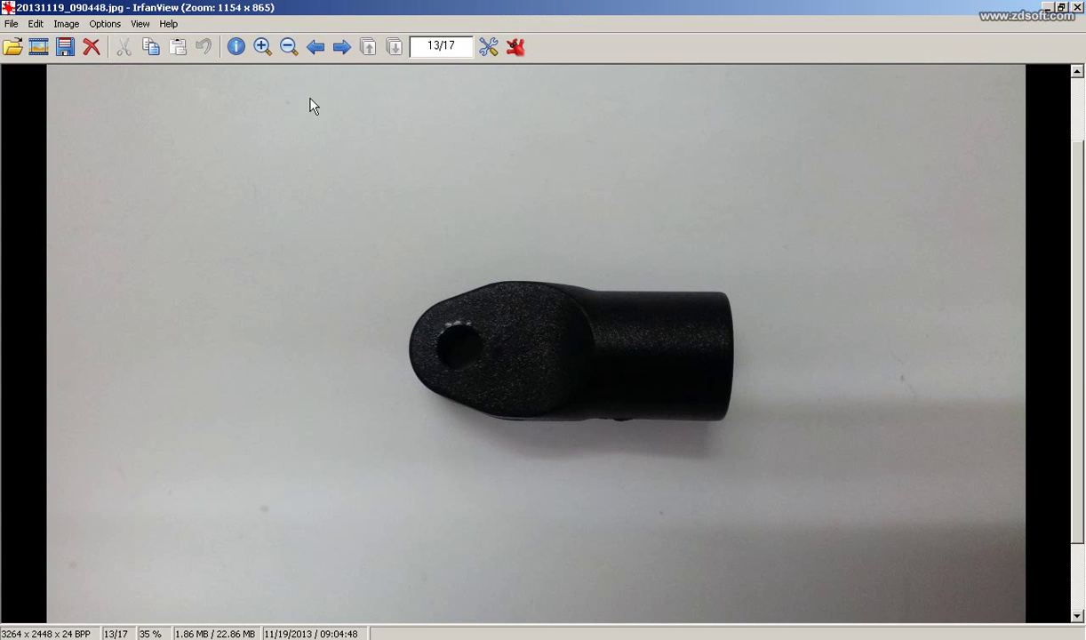
click(341, 47)
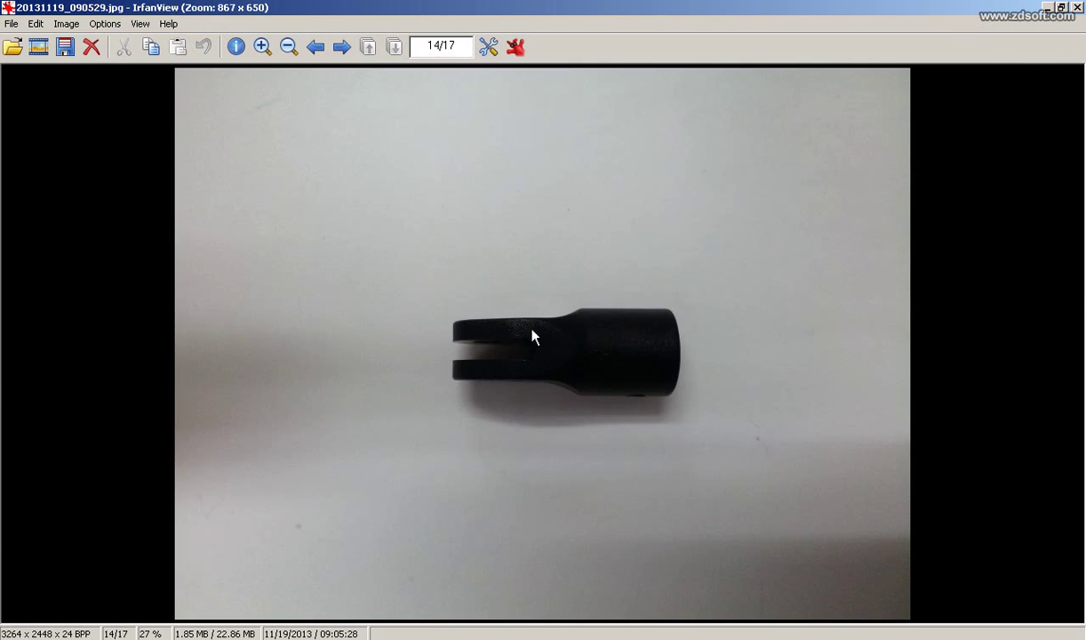
click(262, 47)
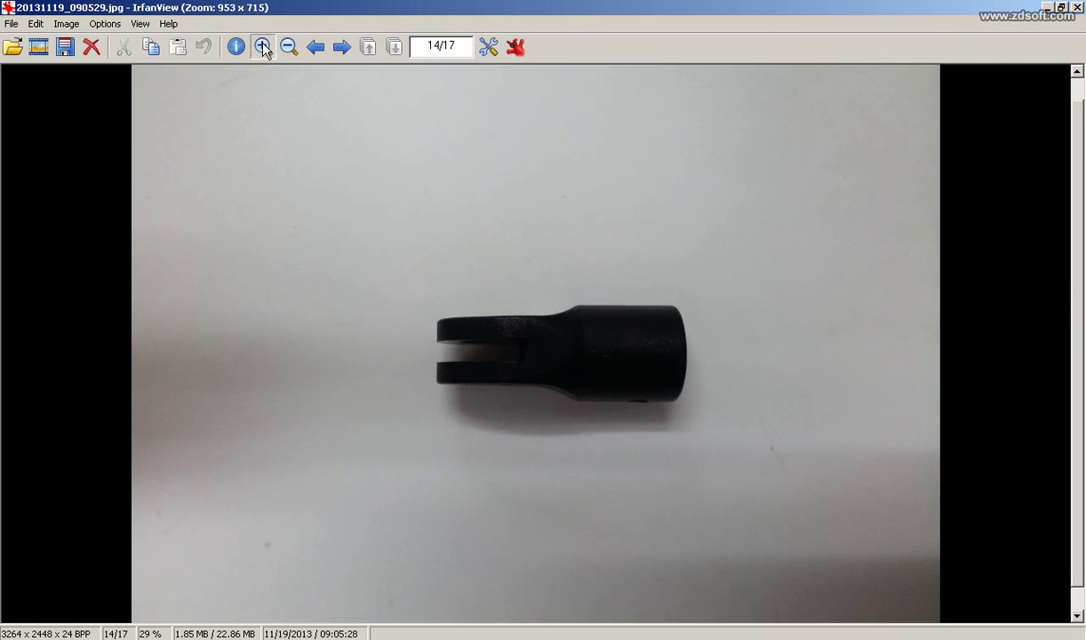
click(262, 46)
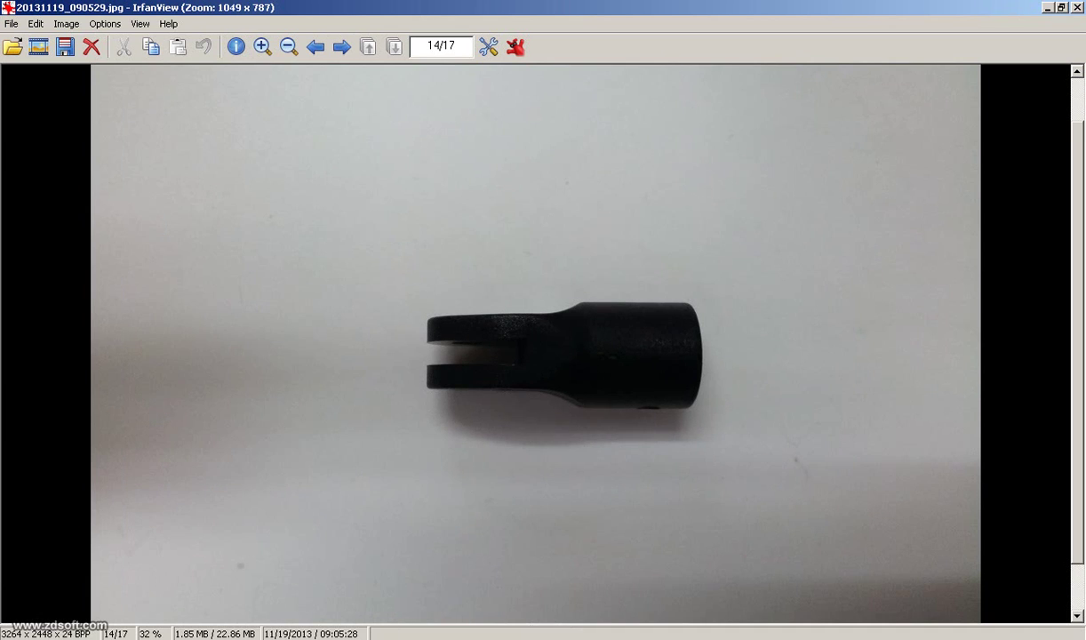
click(377, 638)
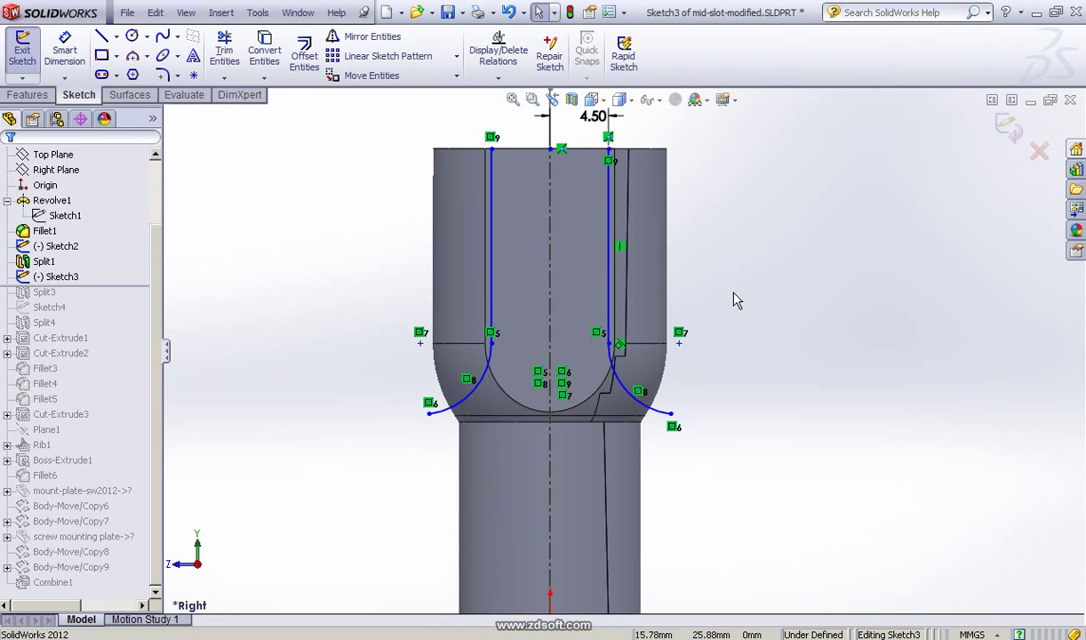
Exit Sketch3 and roll the history forward to include Split3, inspecting the curved cuts on both sides of the head
scroll(634, 249, up, 2)
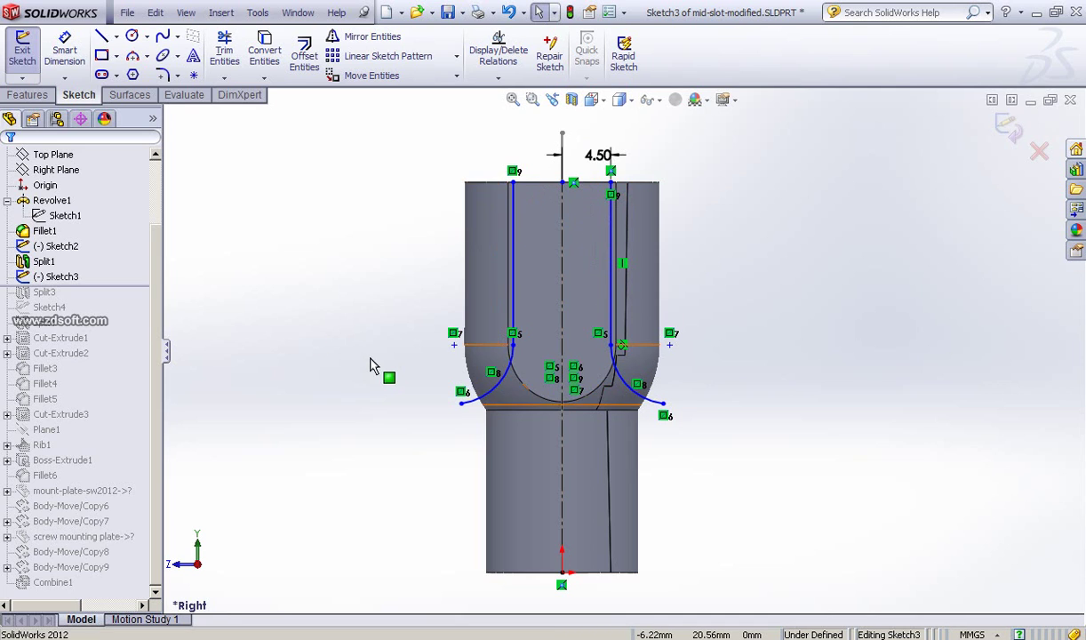
middle_drag(813, 272, 804, 322)
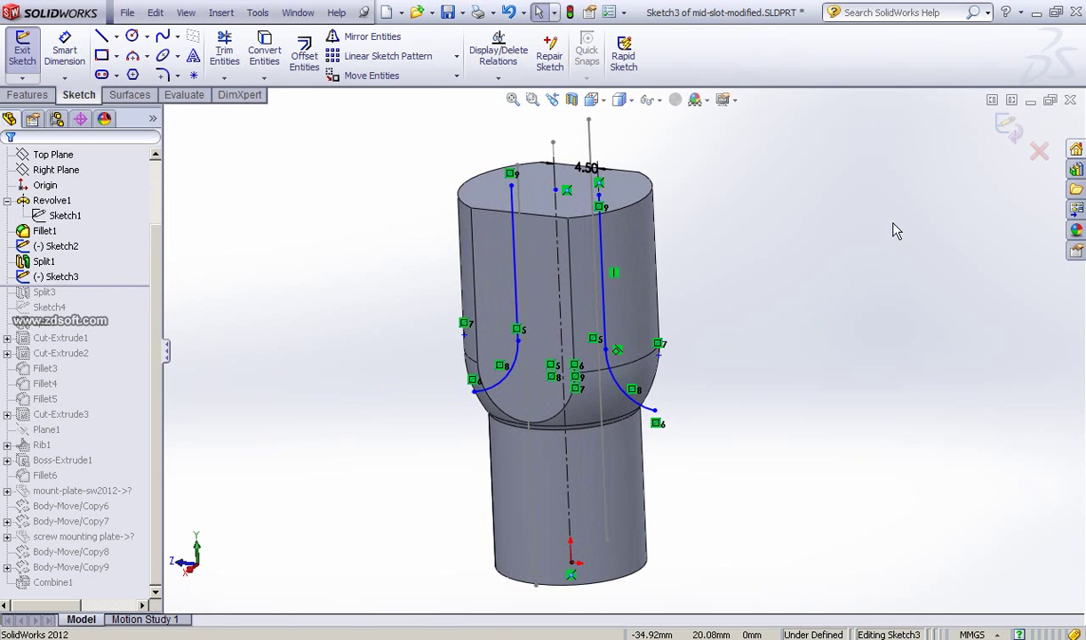
click(1007, 127)
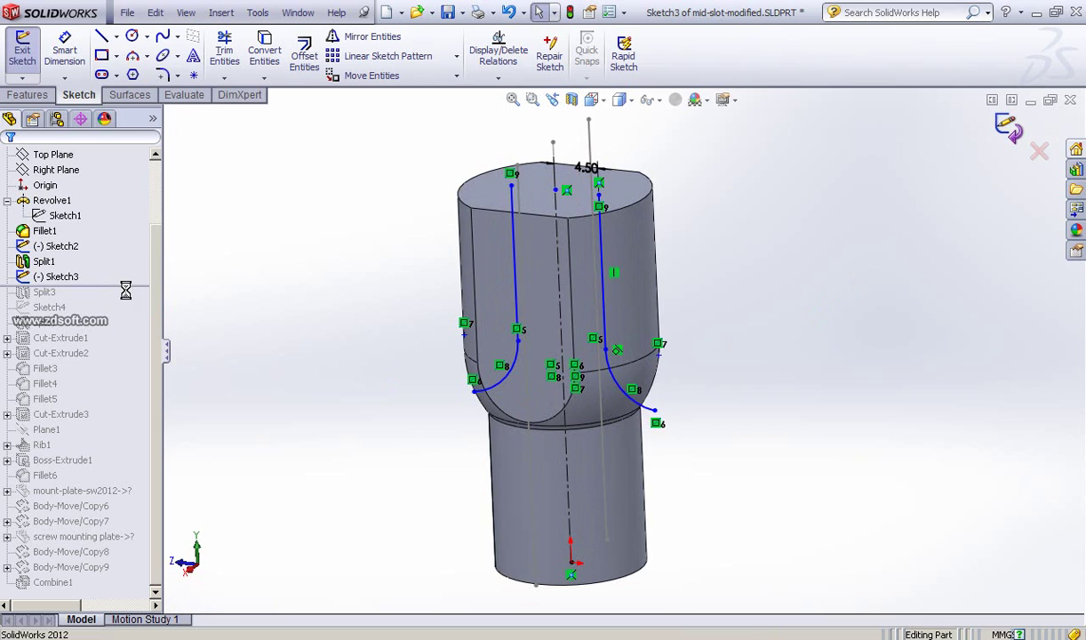
drag(134, 285, 116, 302)
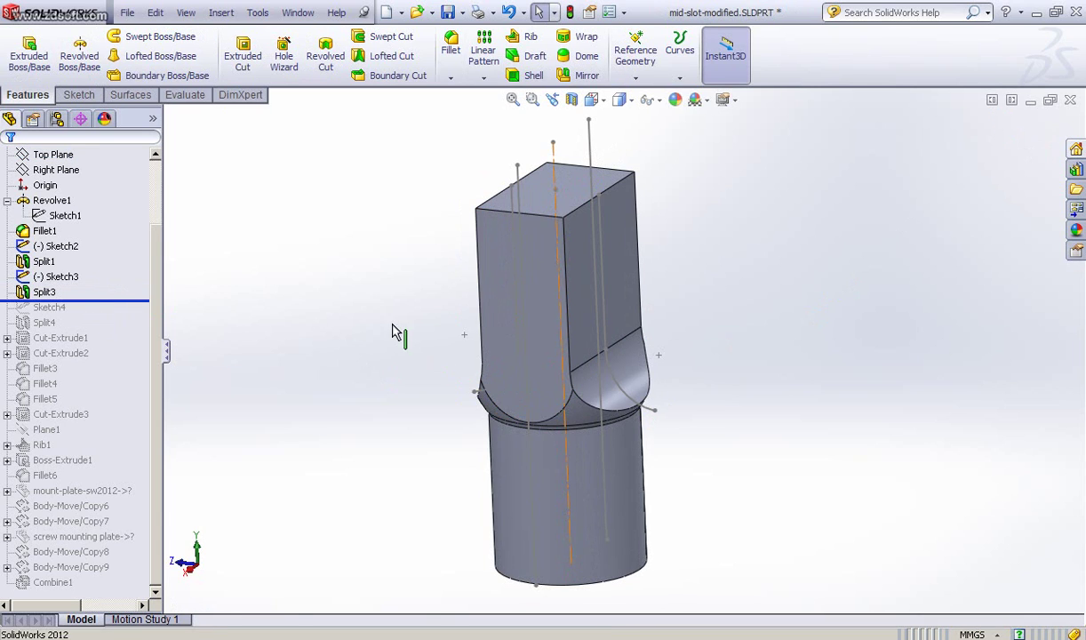
middle_drag(391, 330, 353, 339)
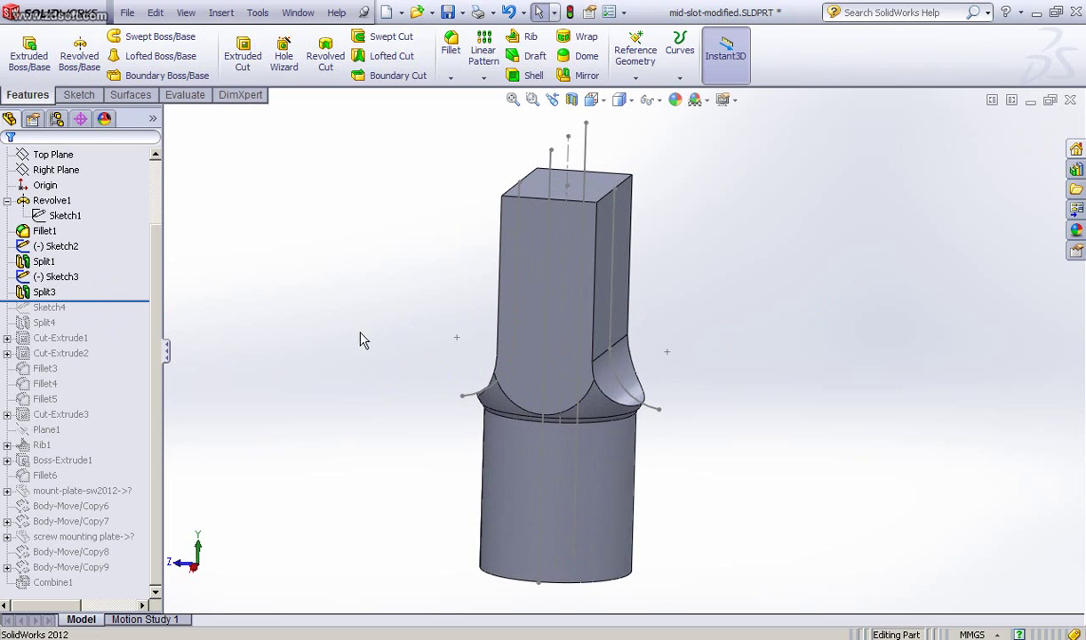
Open Split3 for editing and examine its Sketch3 trim tool and the pieces it cuts from the head
click(27, 295)
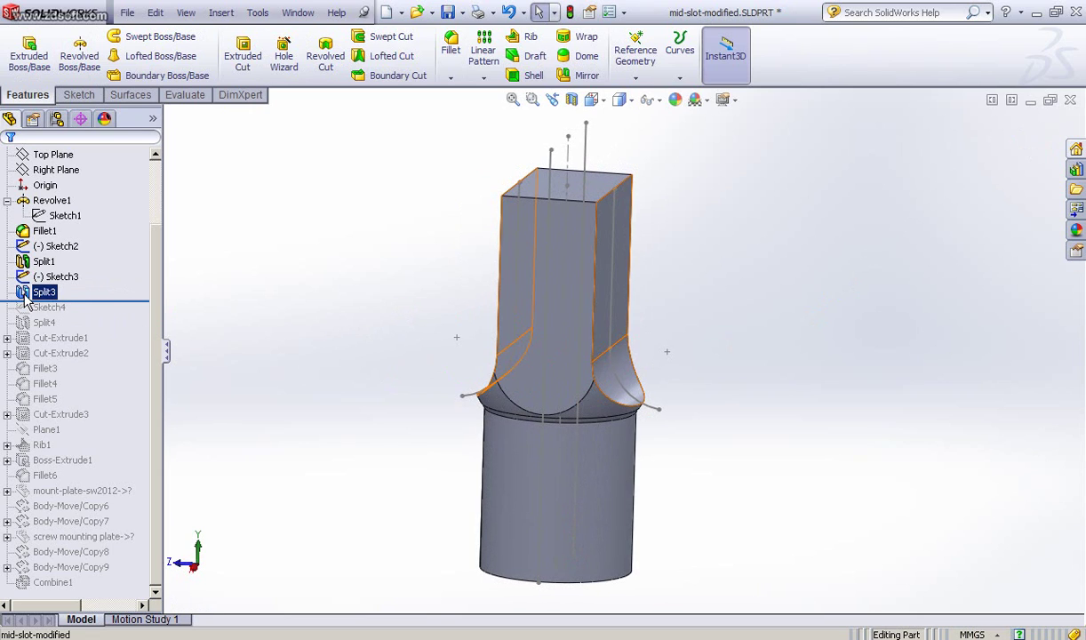
click(33, 243)
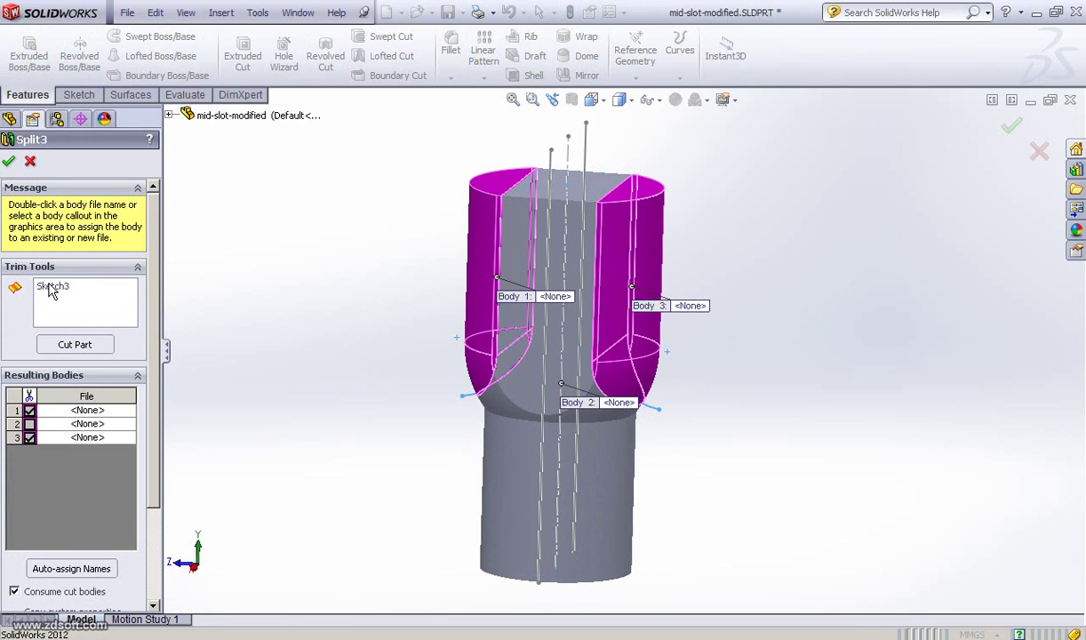
click(520, 178)
Toggle the cut marks of bodies 2 and 1 in Split3, accept it with bodies 1 and 3 marked, and inspect the trimmed head
click(29, 424)
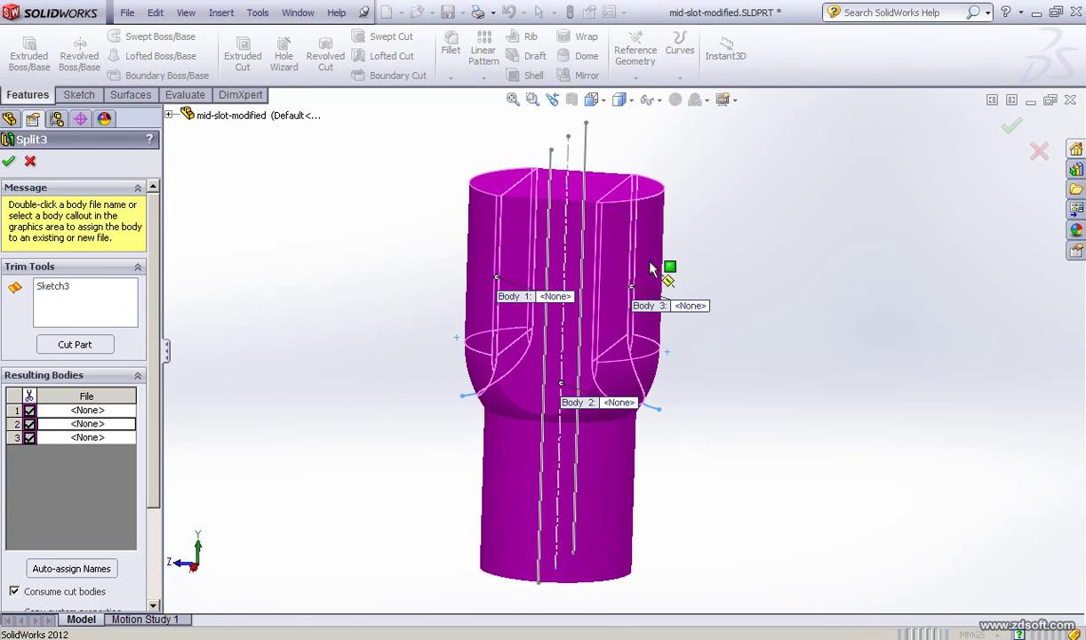
click(28, 425)
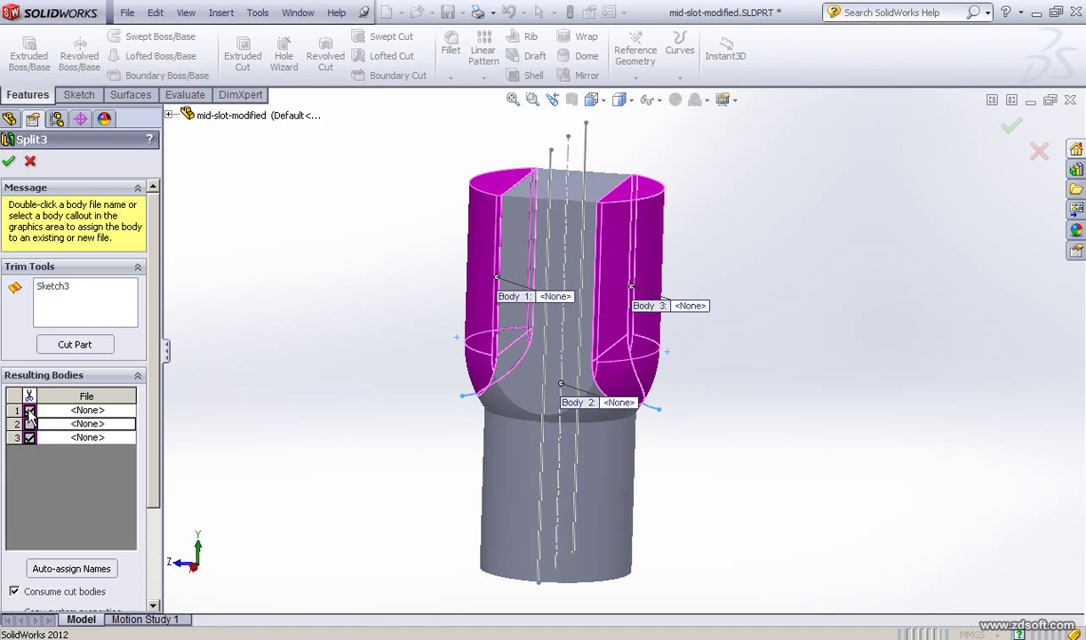
click(29, 410)
click(29, 410)
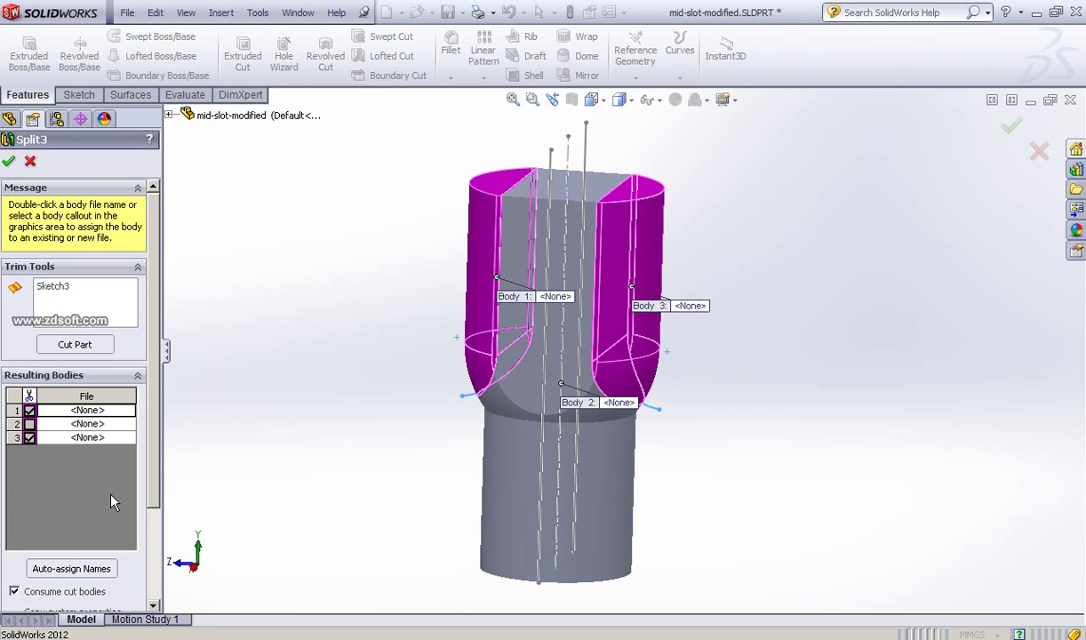
scroll(143, 438, down, 2)
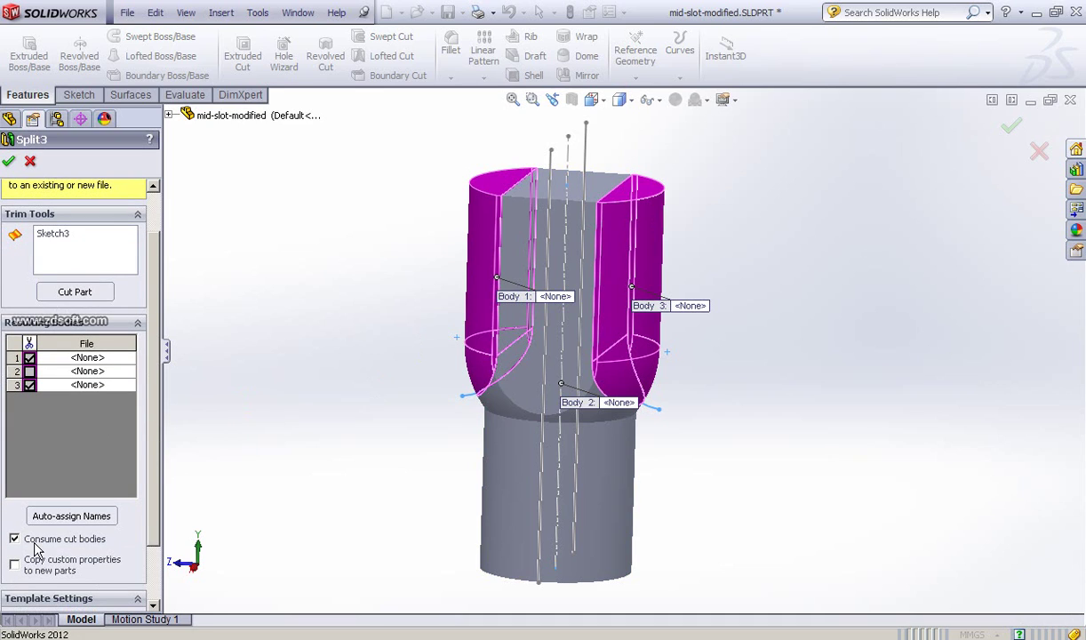
click(10, 163)
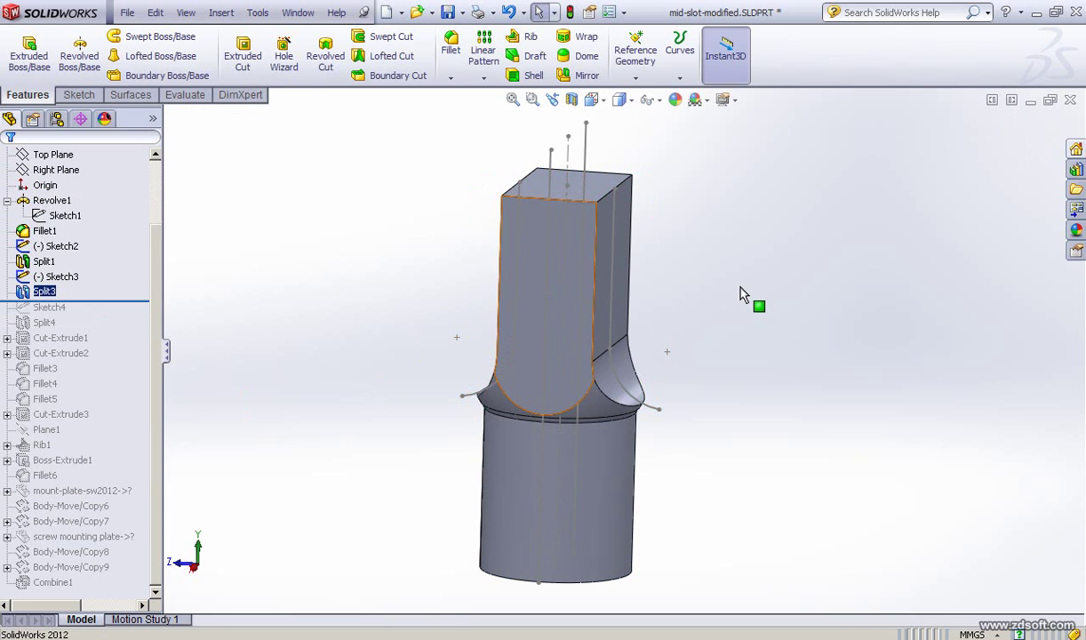
middle_drag(752, 299, 730, 305)
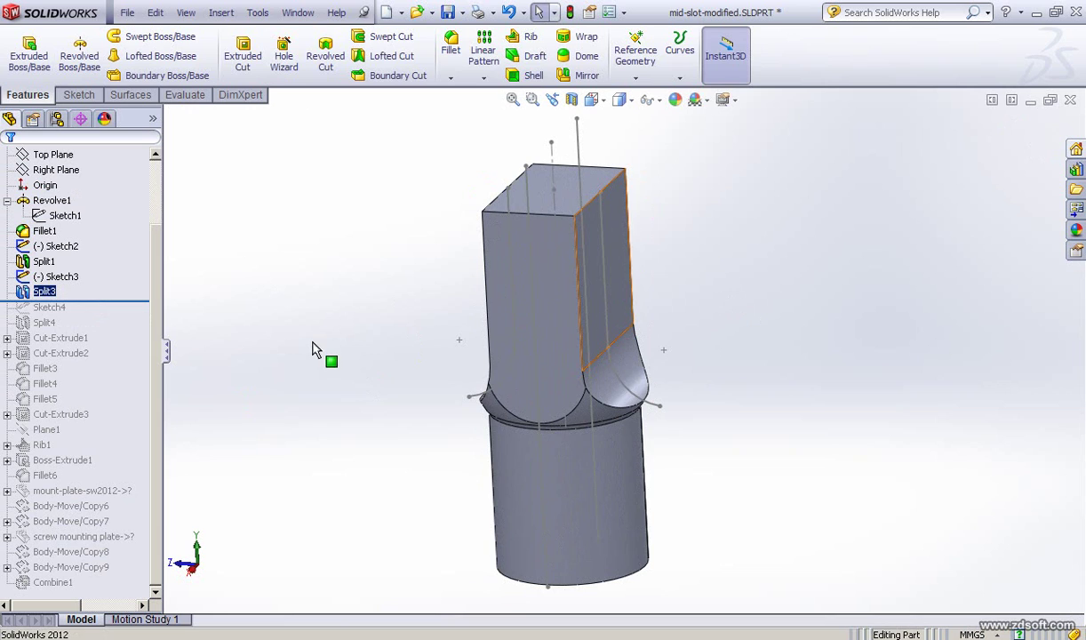
Inspect the flat faces and curved cuts around the trimmed head from several directions
middle_drag(383, 301, 396, 289)
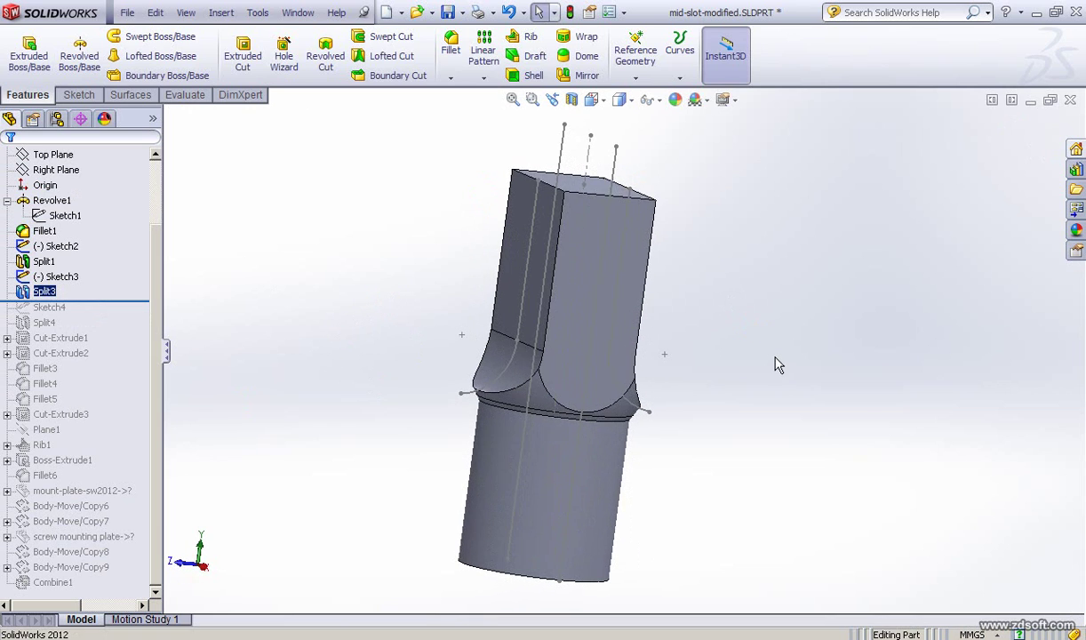
middle_drag(746, 360, 703, 359)
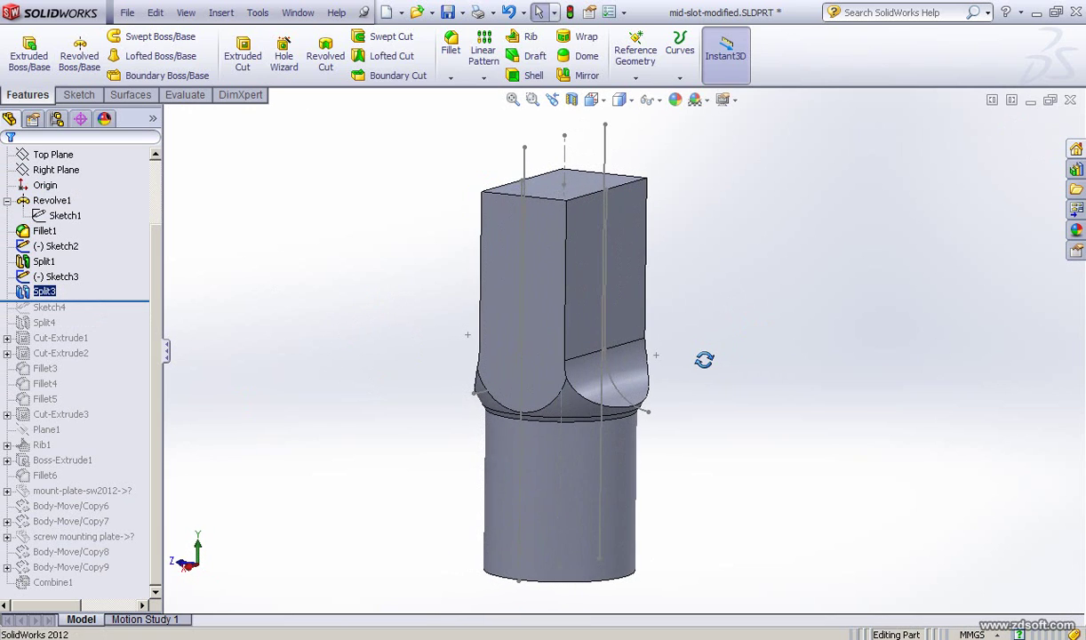
middle_drag(789, 334, 880, 344)
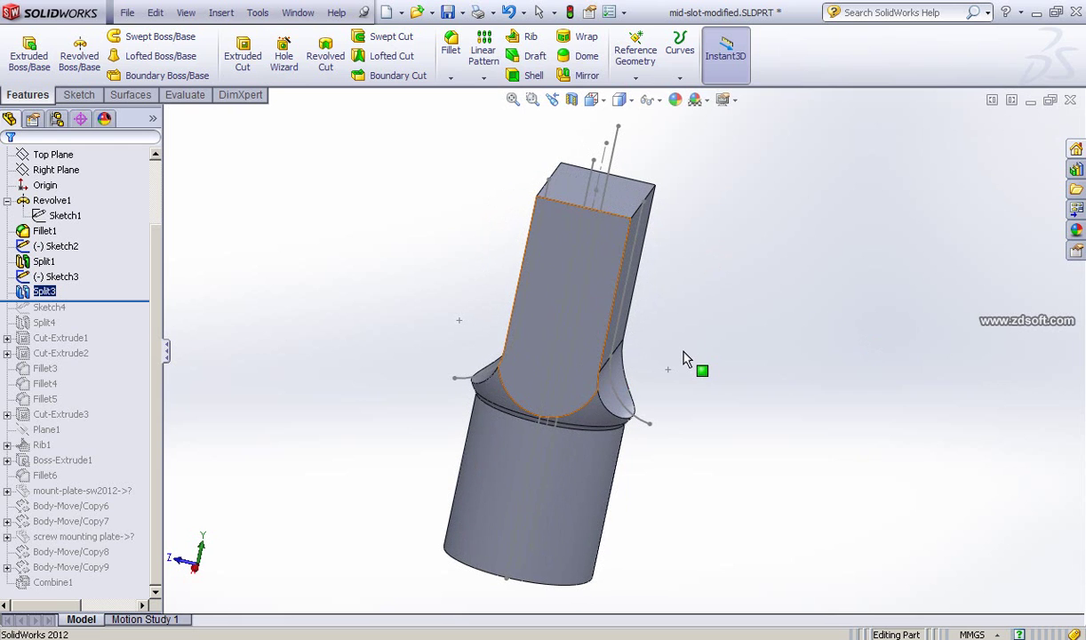
mouse_move(697, 356)
middle_down()
mouse_move(744, 347)
mouse_move(636, 363)
mouse_move(708, 299)
mouse_move(647, 359)
mouse_move(668, 338)
middle_up()
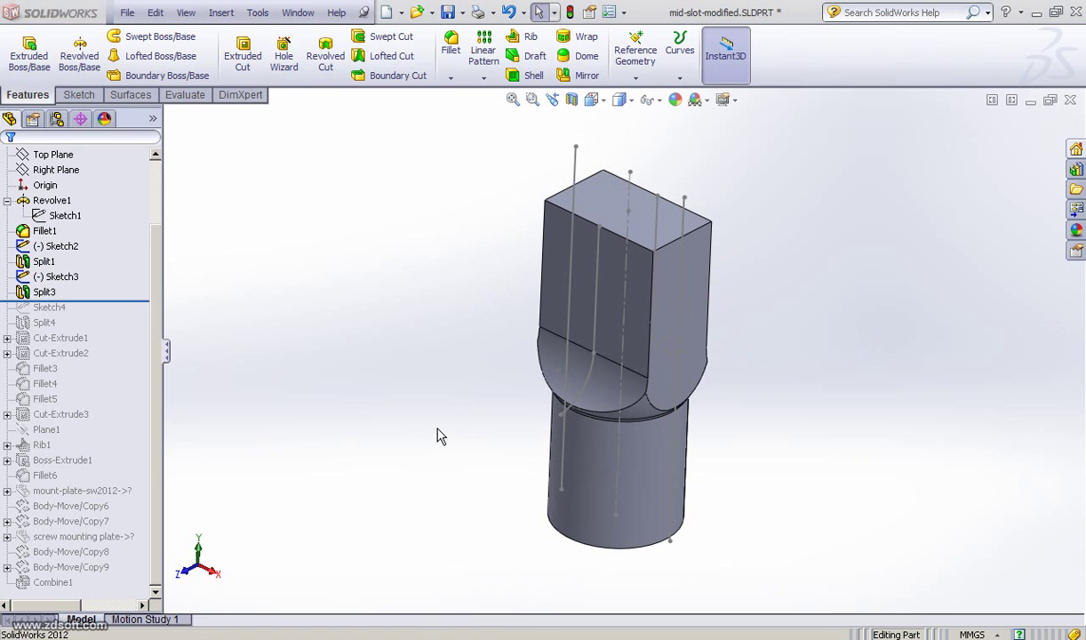
Switch to IrfanView, go back to photo 20131119_090448.jpg, enlarge it to study the fork's rounded outline, and return to SolidWorks
click(412, 615)
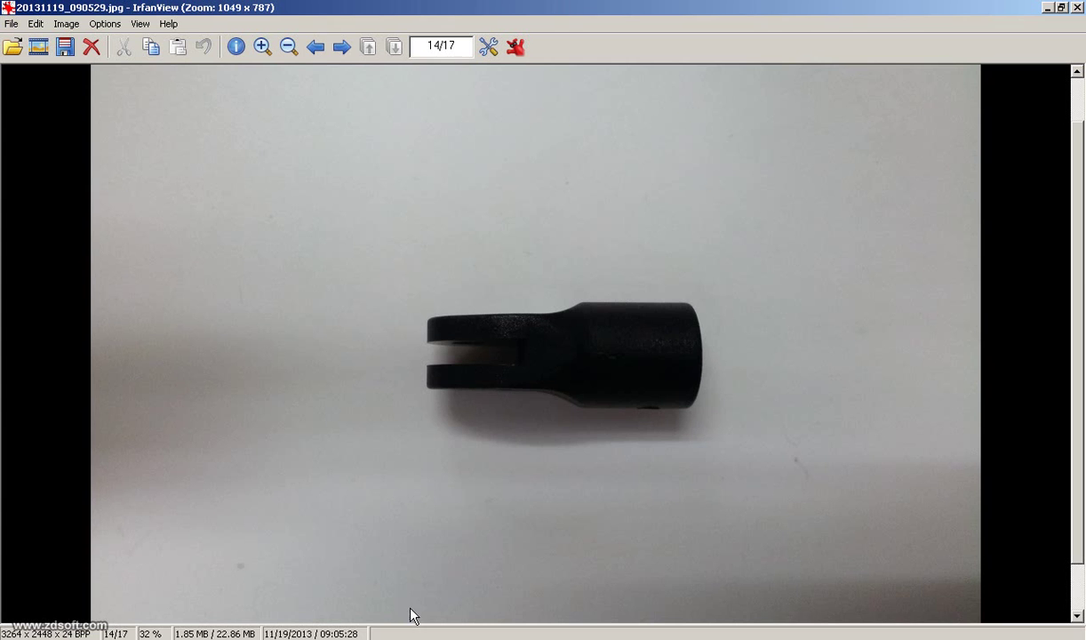
click(316, 48)
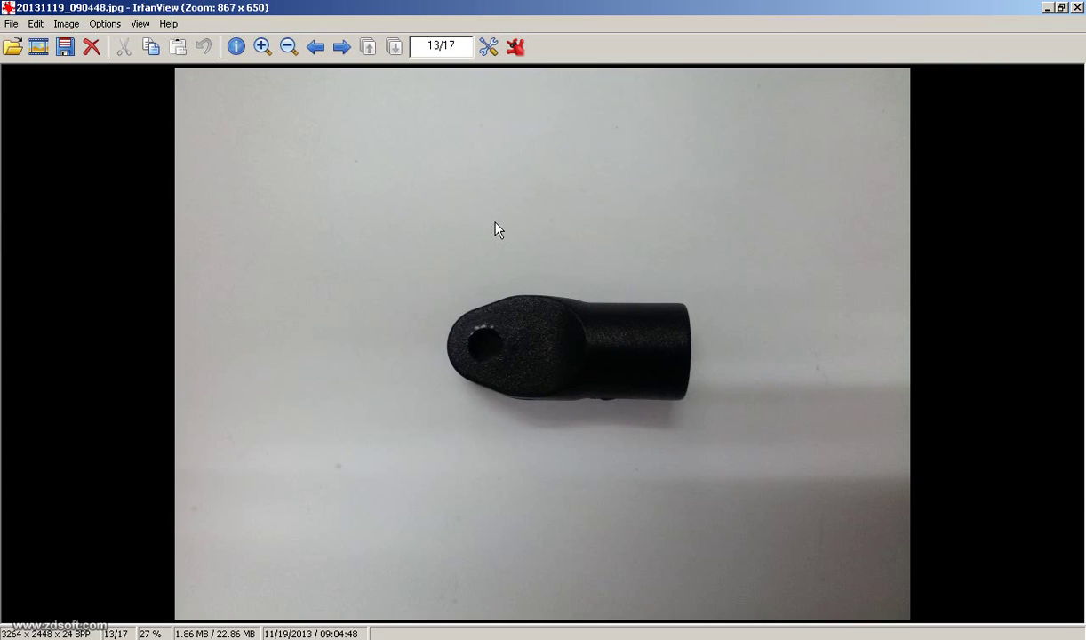
click(262, 48)
click(263, 47)
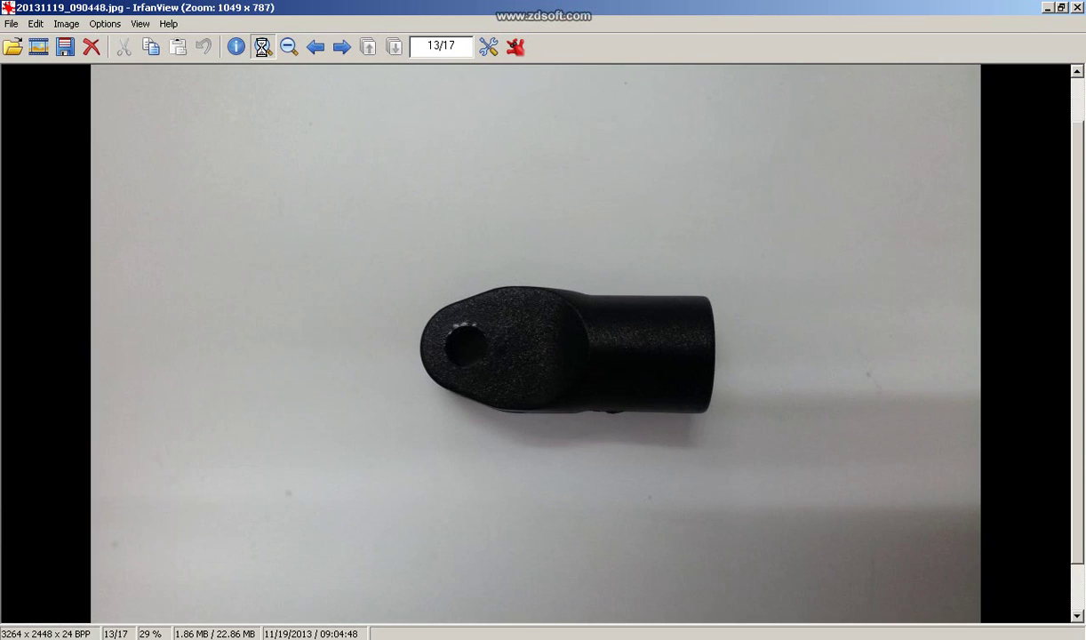
click(263, 48)
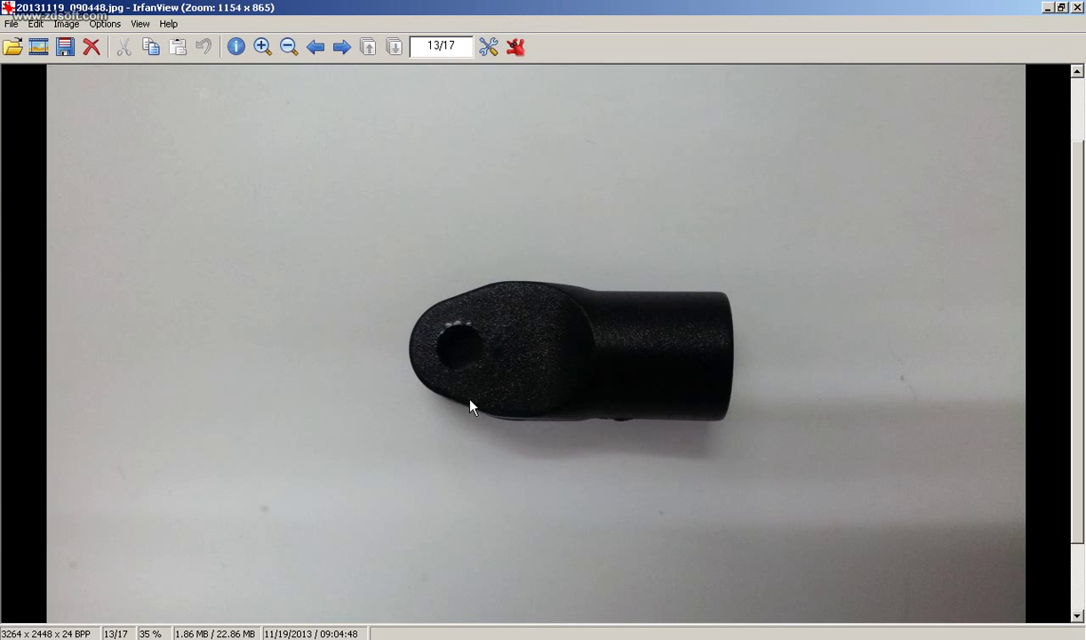
click(371, 638)
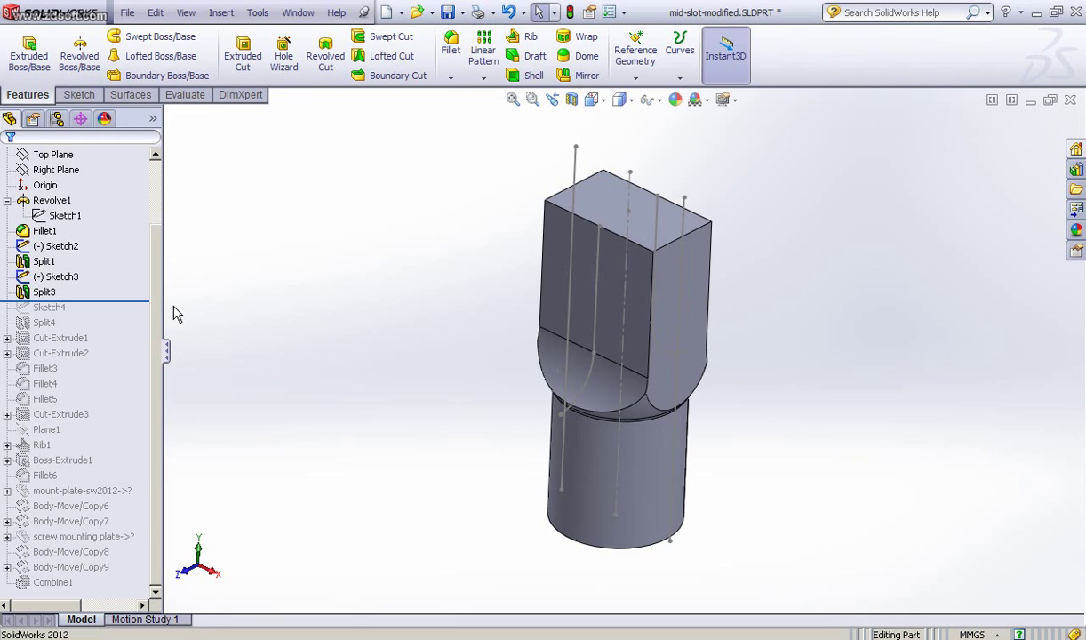
Select the flat face on one side of the head and the matching face on the opposite side to examine both
click(613, 271)
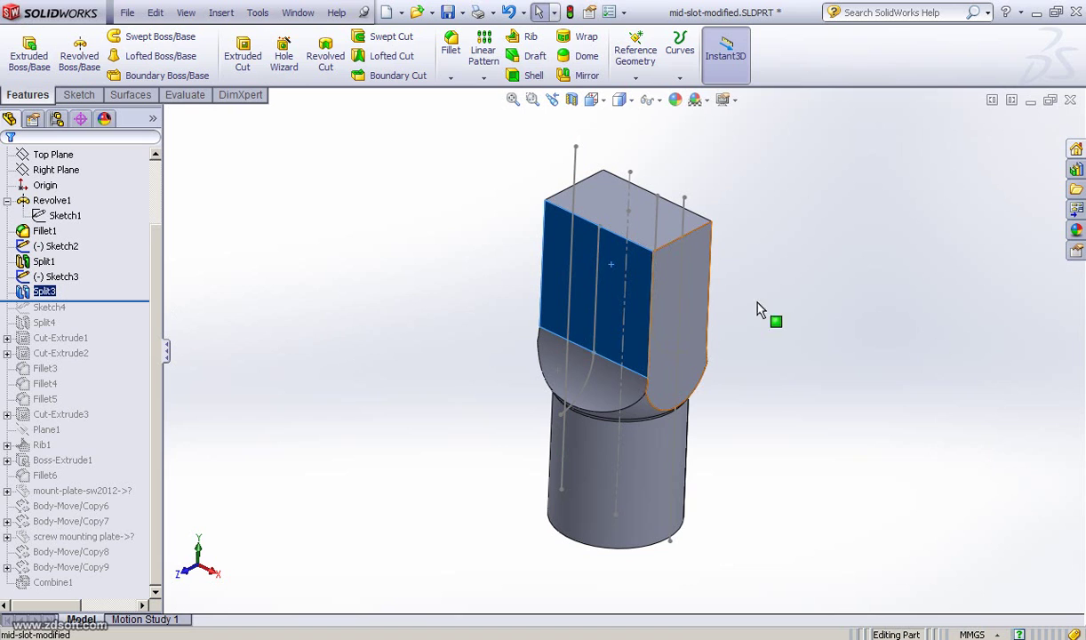
middle_drag(757, 309, 610, 269)
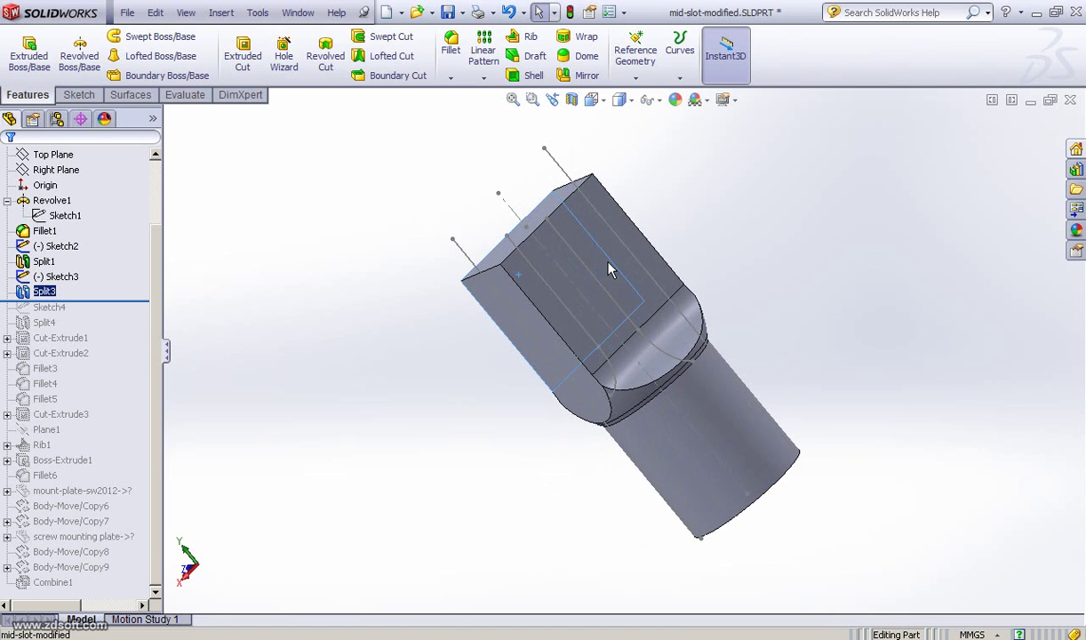
click(609, 269)
middle_drag(315, 364, 348, 404)
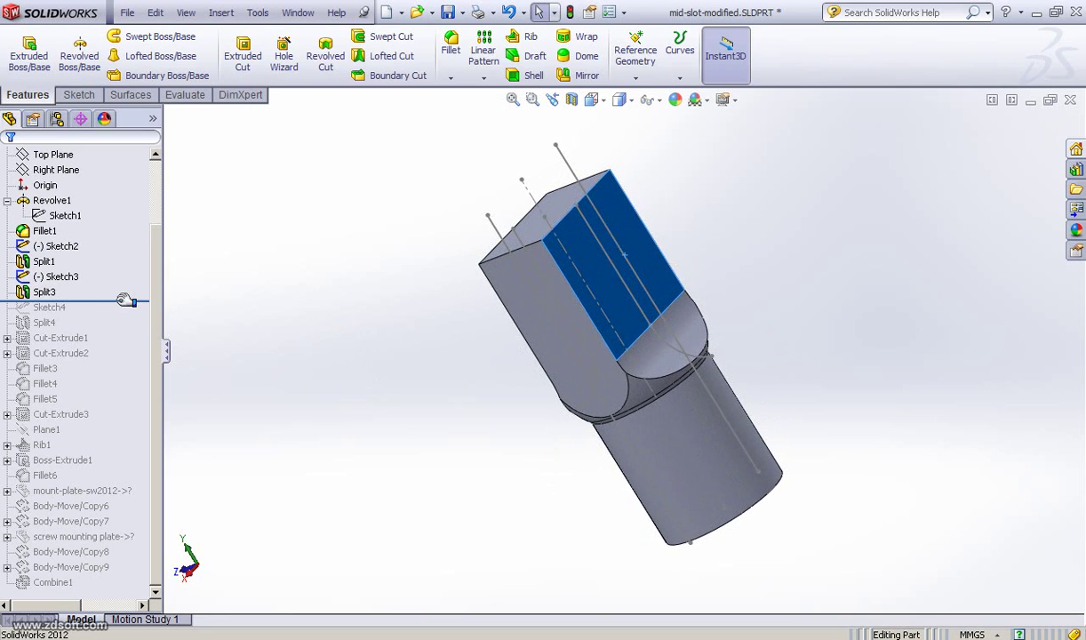
Roll the feature history forward to include Sketch4 and view its outline against the flat face of the head
drag(131, 300, 121, 310)
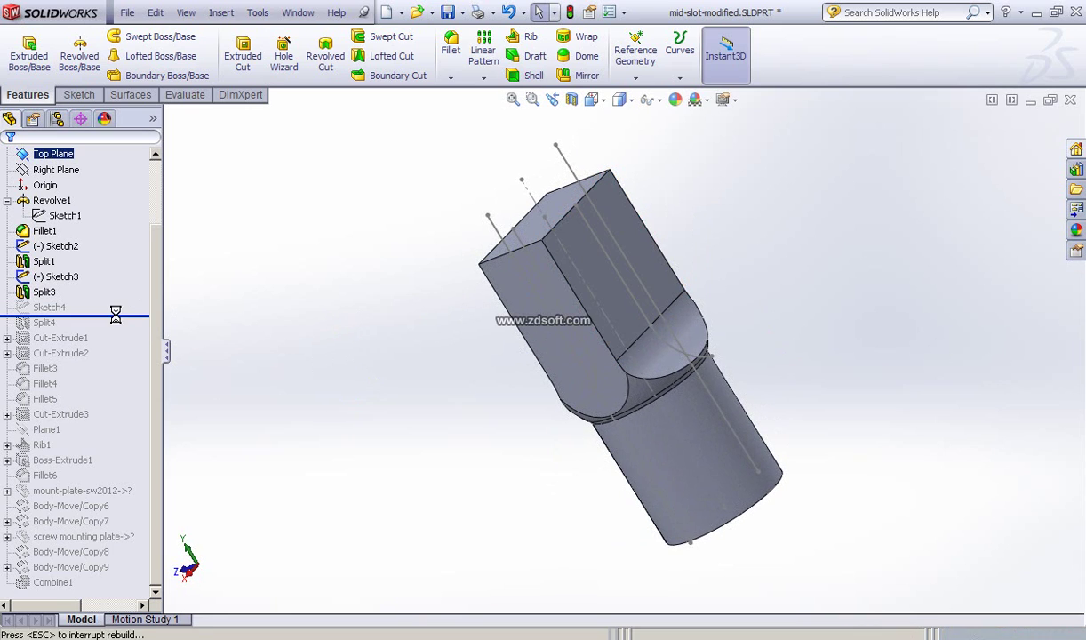
click(54, 307)
click(387, 388)
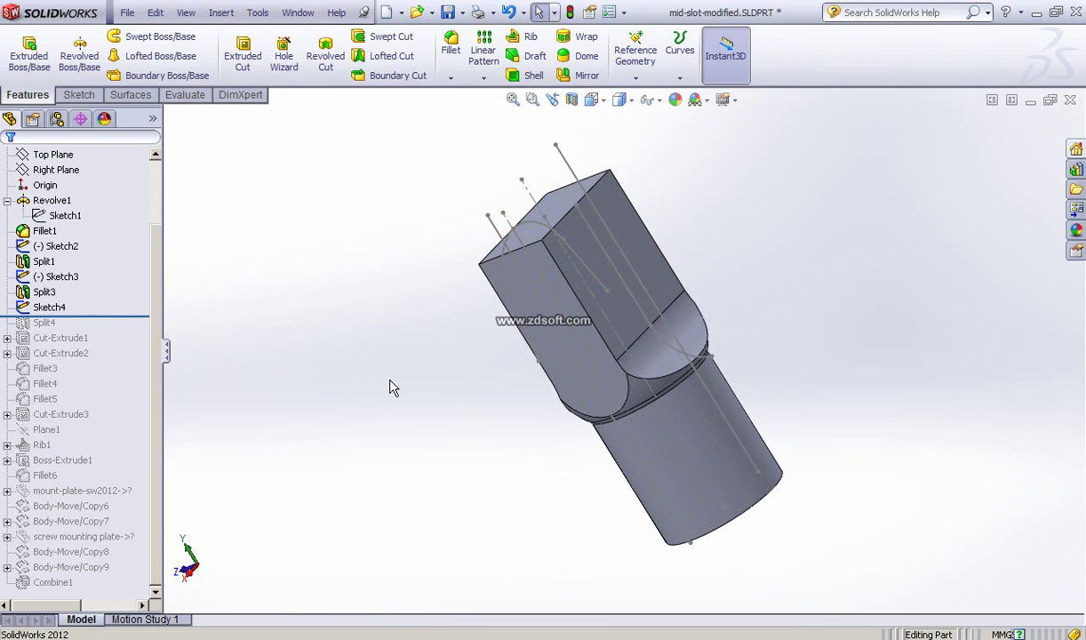
mouse_move(388, 387)
middle_down()
mouse_move(500, 382)
mouse_move(579, 286)
middle_up()
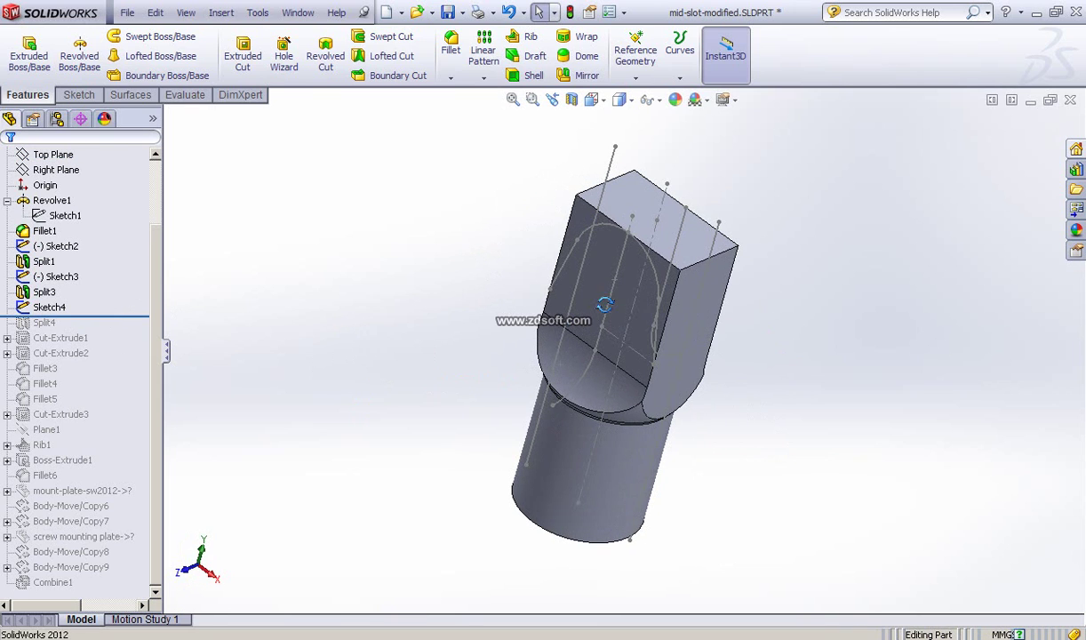
Open Sketch4 for editing and orient the view normal to its sketch plane
click(51, 307)
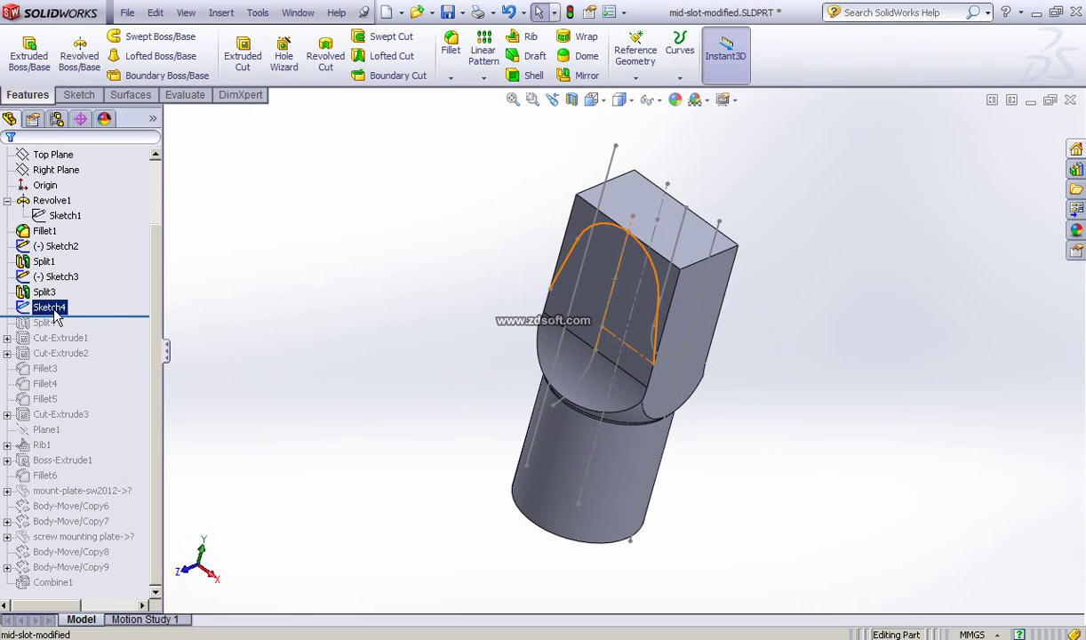
double_click(51, 308)
click(67, 261)
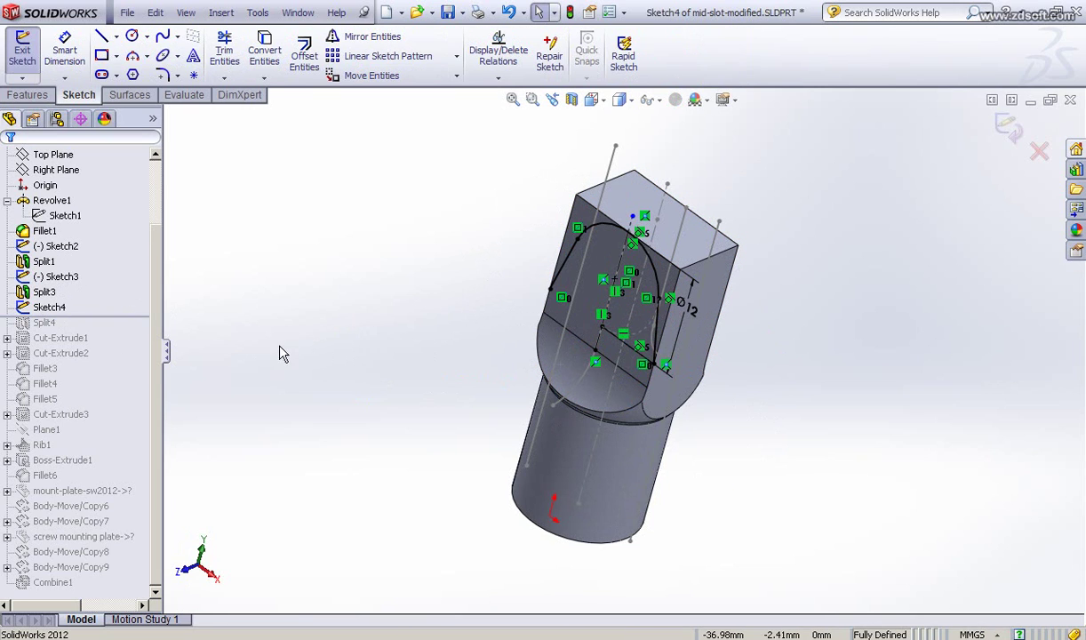
click(53, 308)
click(85, 282)
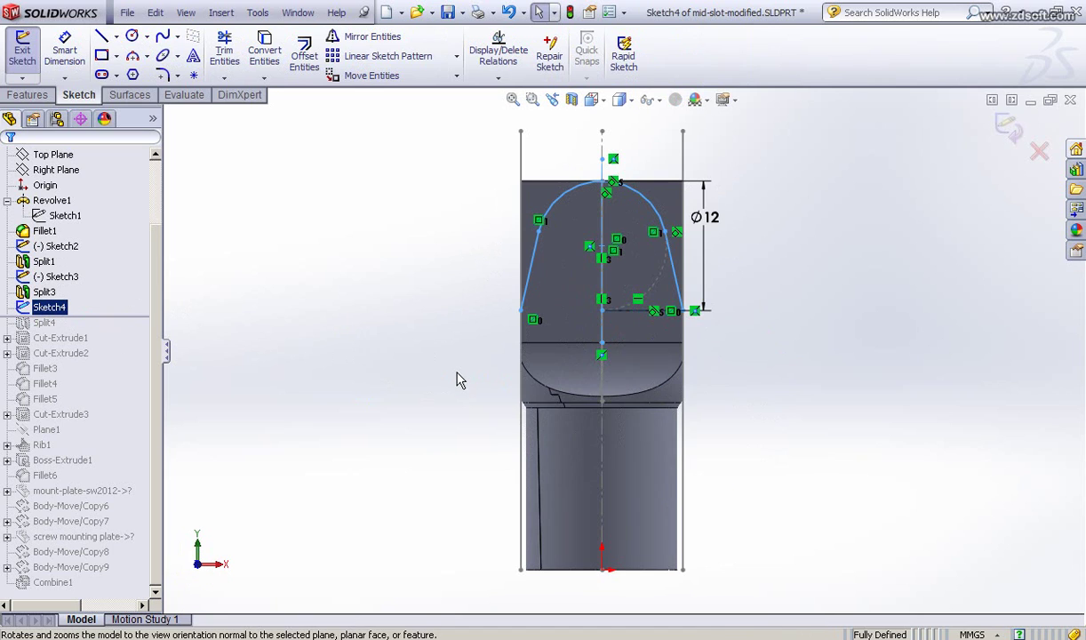
Examine the top arc, slanted side lines, tangent relations and diameter dimension of the head outline in Sketch4
scroll(822, 322, down, 2)
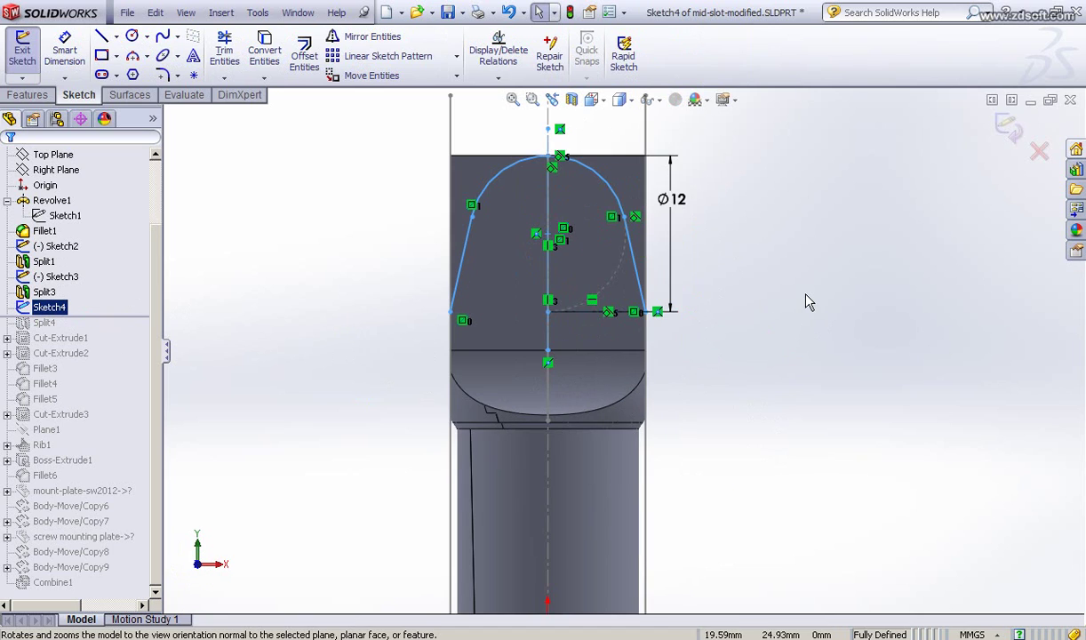
drag(607, 183, 703, 223)
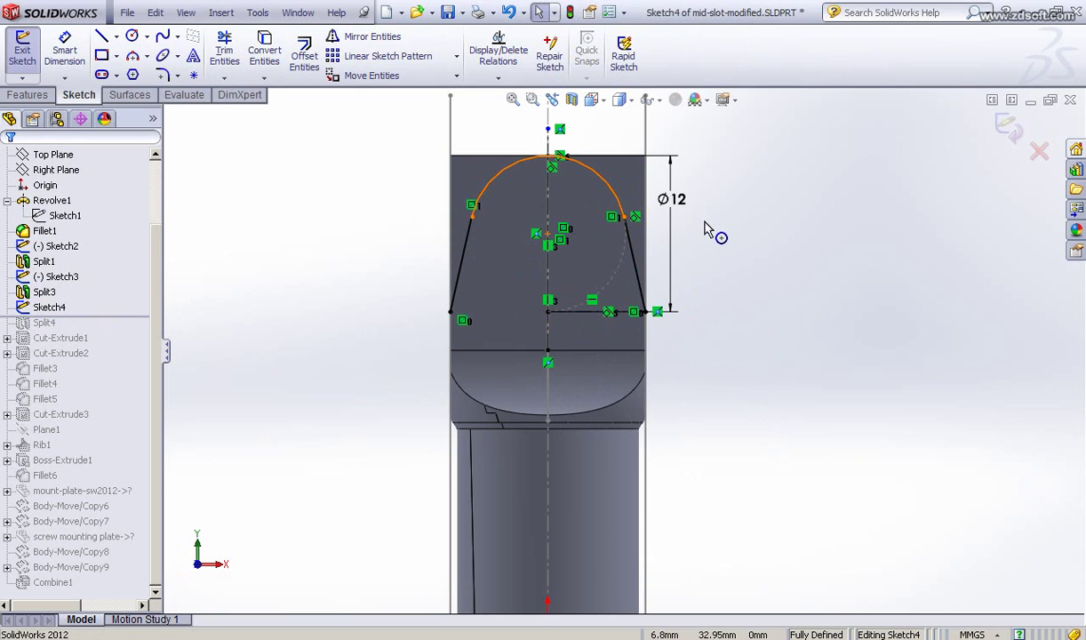
scroll(588, 194, down, 1)
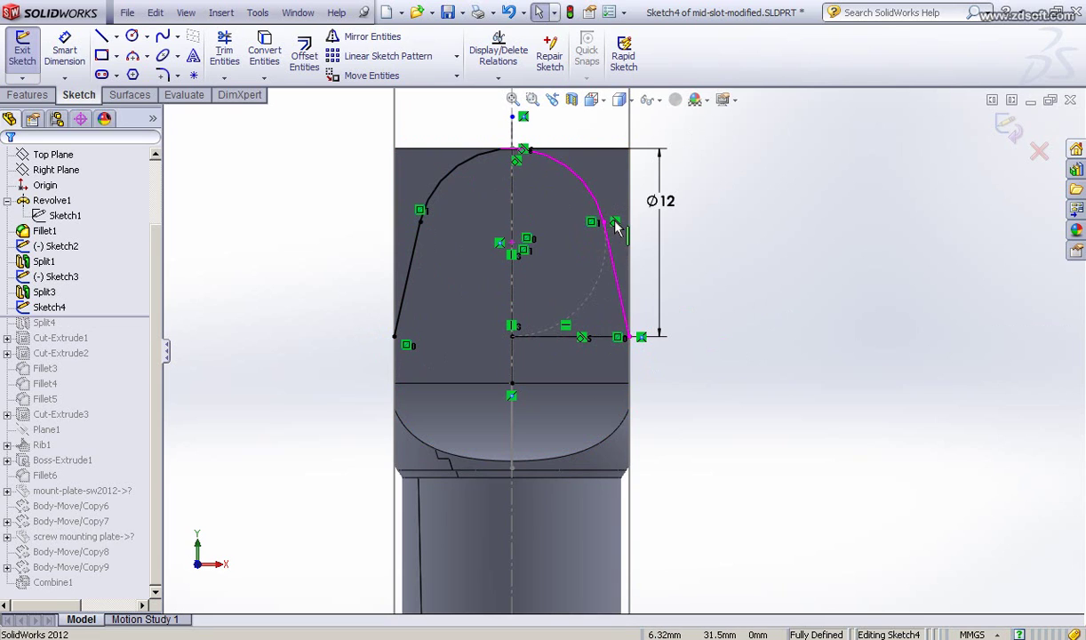
drag(616, 227, 614, 223)
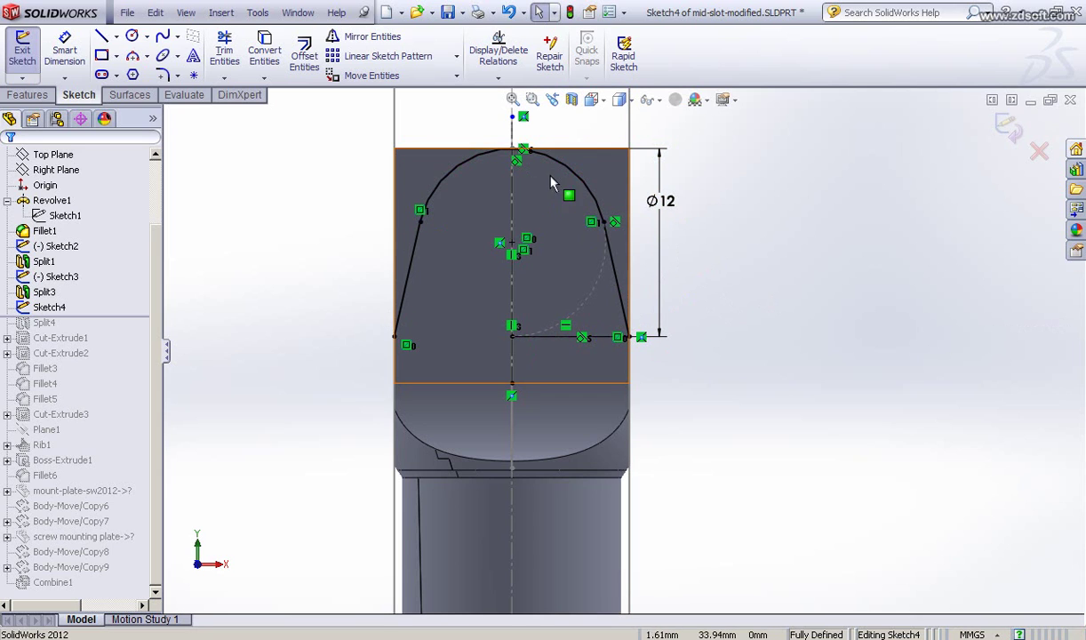
scroll(711, 236, down, 1)
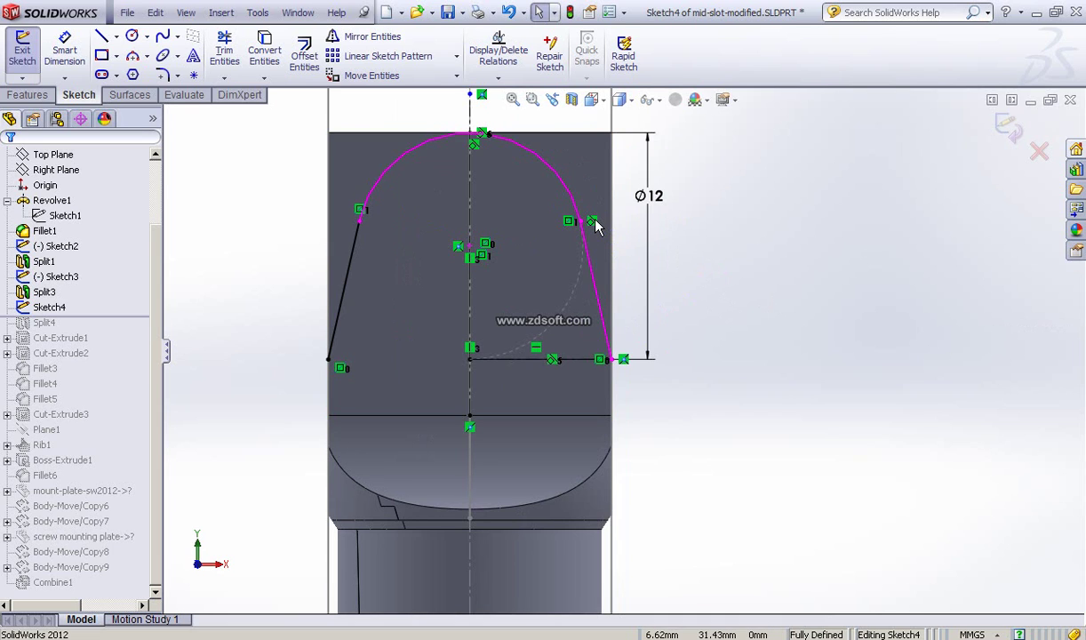
scroll(626, 356, up, 1)
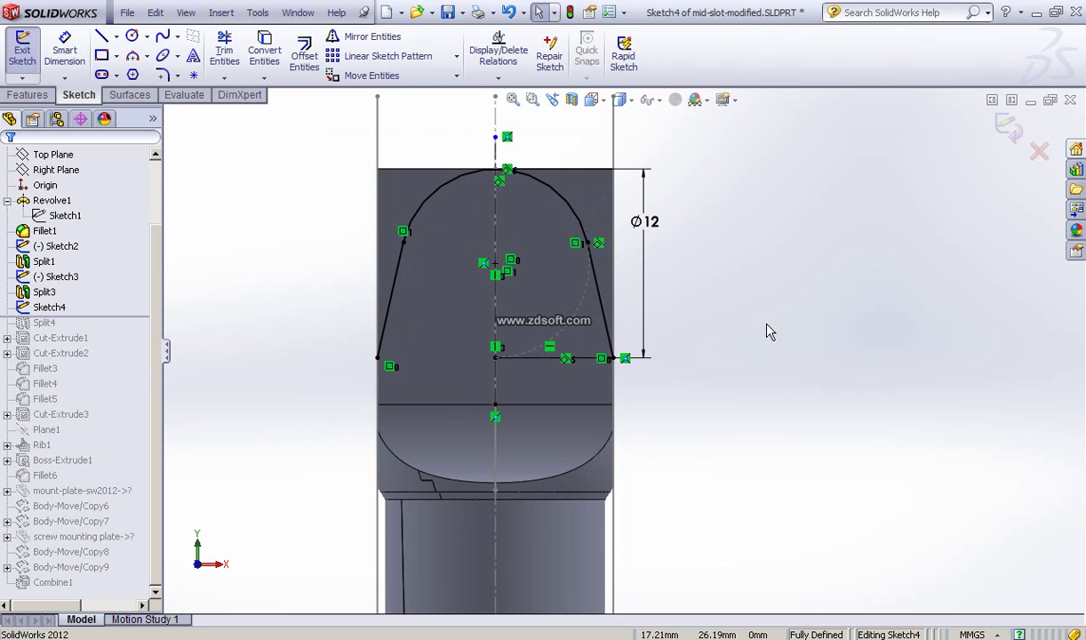
mouse_move(766, 325)
middle_down()
mouse_move(720, 352)
mouse_move(688, 344)
mouse_move(747, 360)
mouse_move(724, 354)
middle_up()
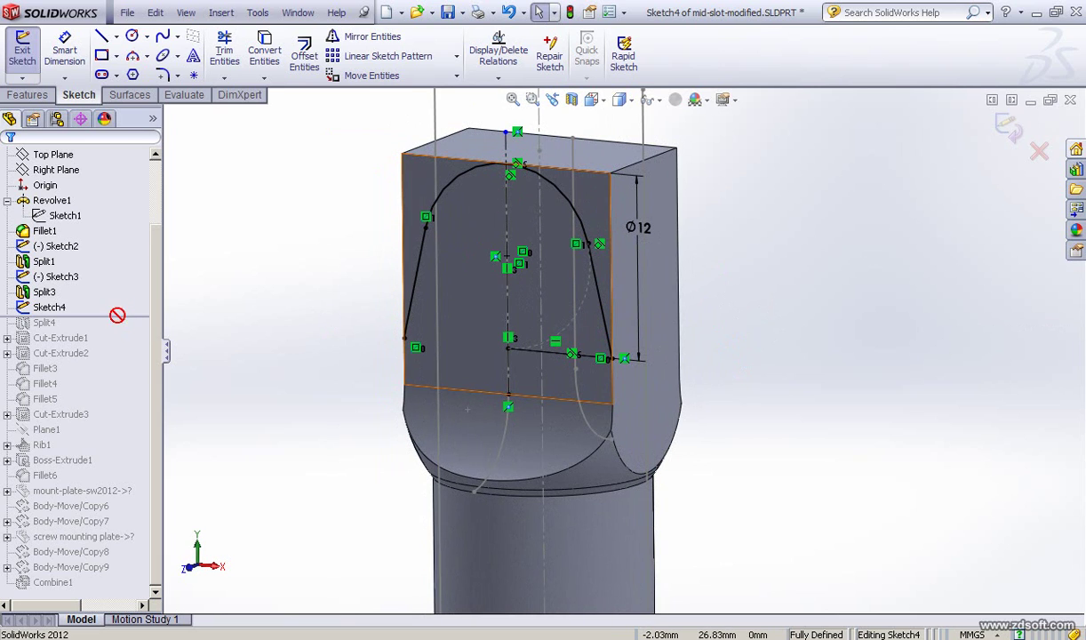
Exit Sketch4 and roll the history forward to include Split4, inspecting the rounded top of the head
click(999, 127)
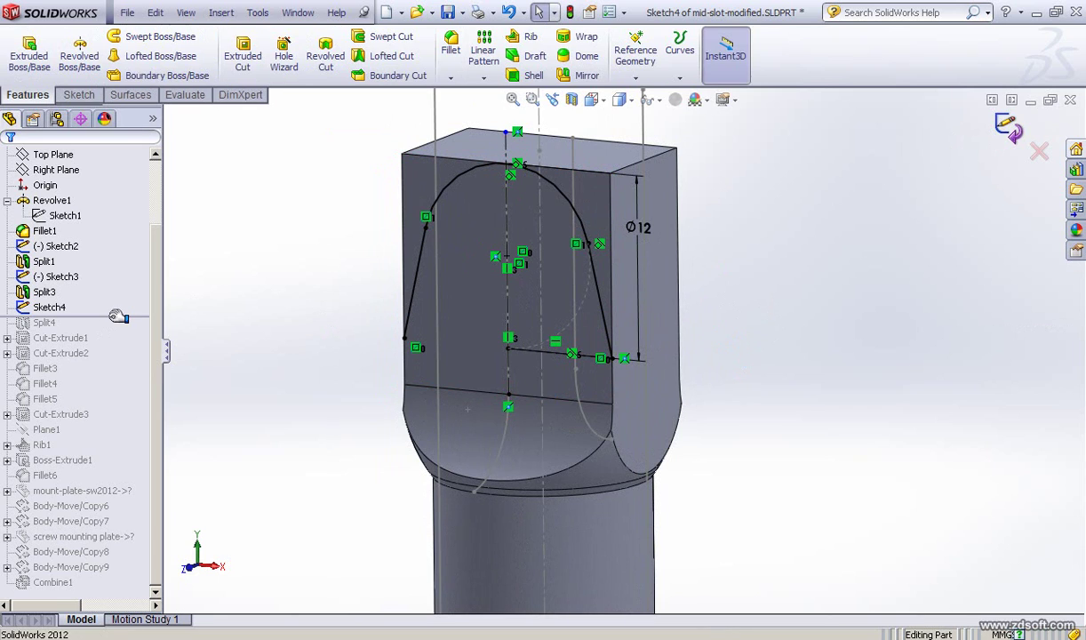
drag(118, 316, 109, 330)
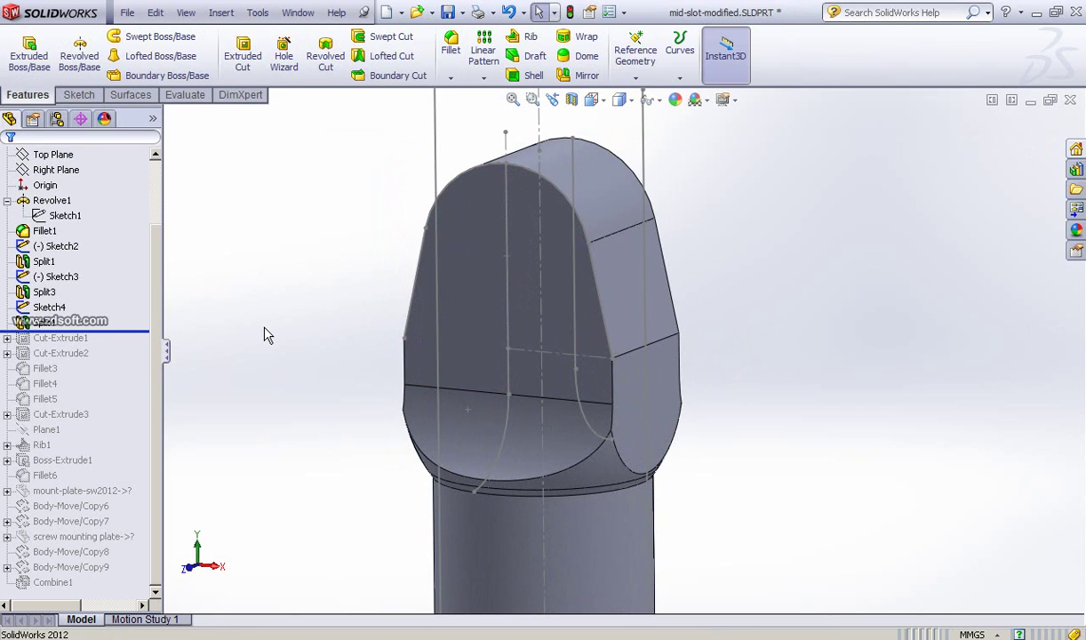
middle_drag(342, 327, 242, 326)
middle_drag(346, 276, 352, 279)
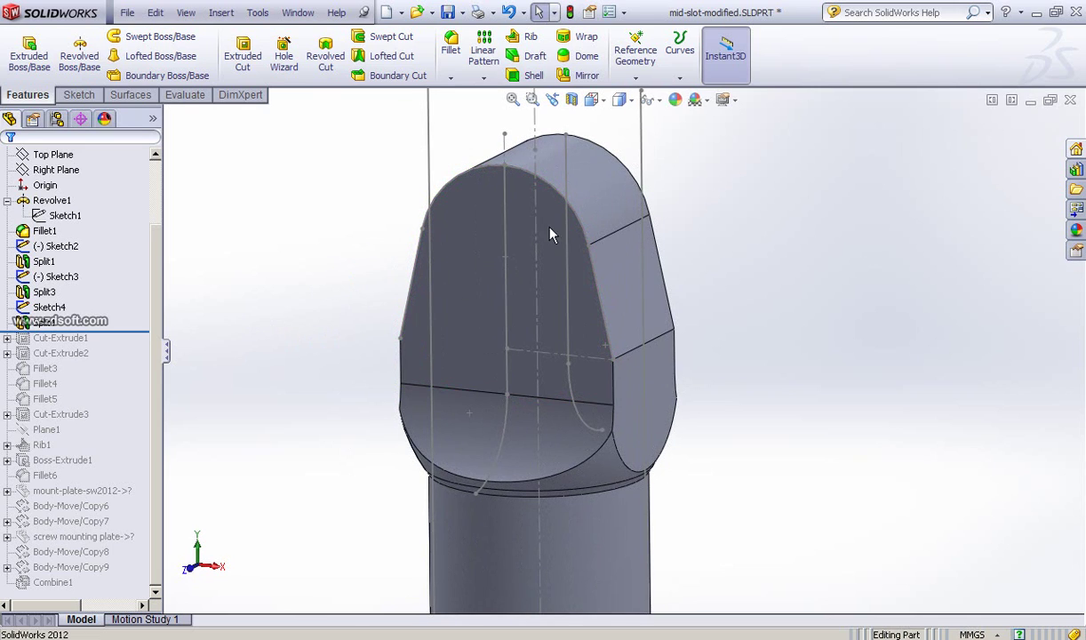
Open Split4 for editing, check its Sketch4 trim tool, and toggle the cut mark of body 2 on and off
click(37, 322)
click(34, 278)
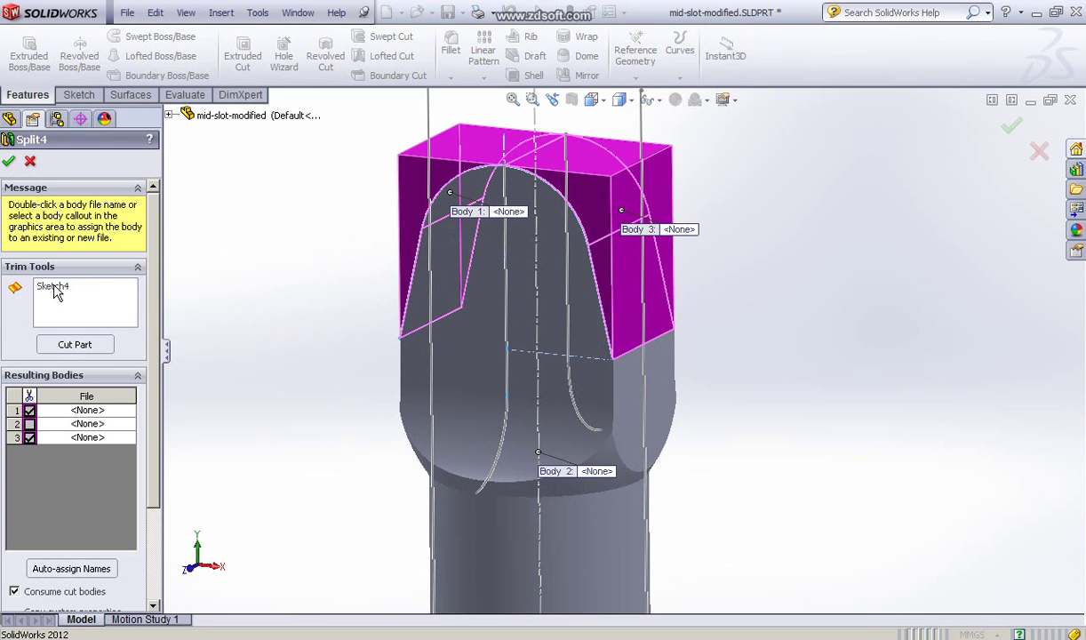
click(30, 425)
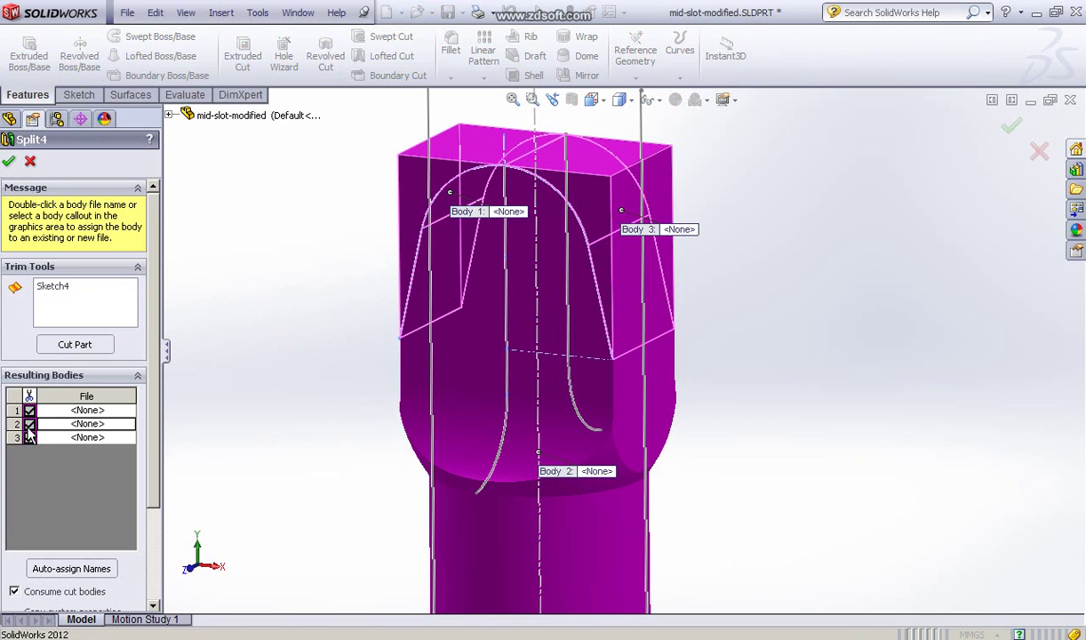
click(30, 424)
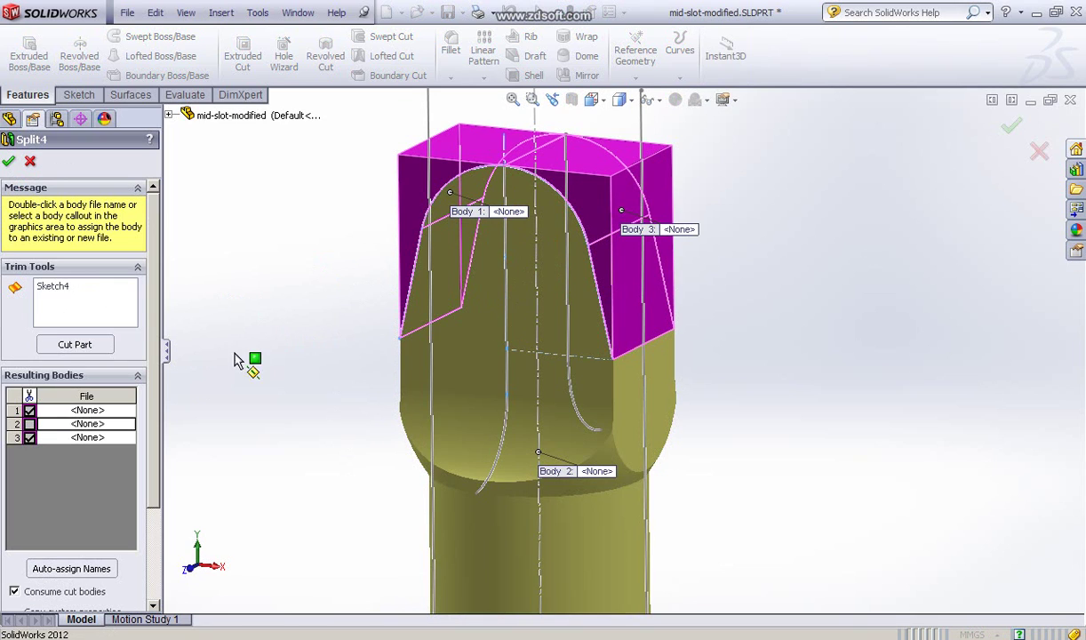
Toggle the cut mark of body 3 in Split4, accept it with bodies 1 and 3 marked, and inspect the rounded head
click(30, 438)
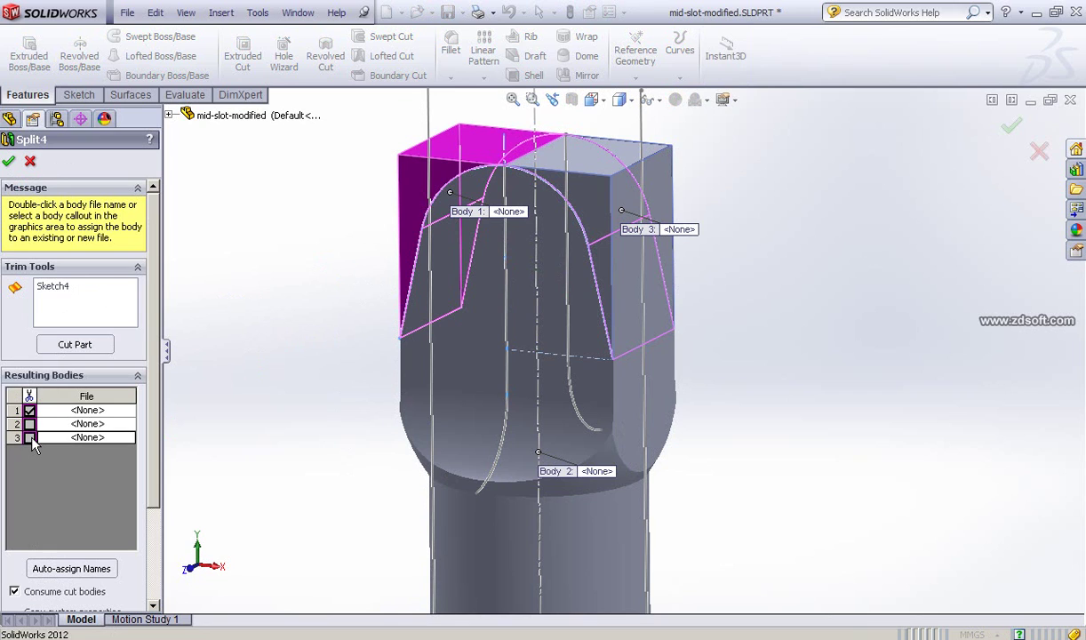
click(30, 438)
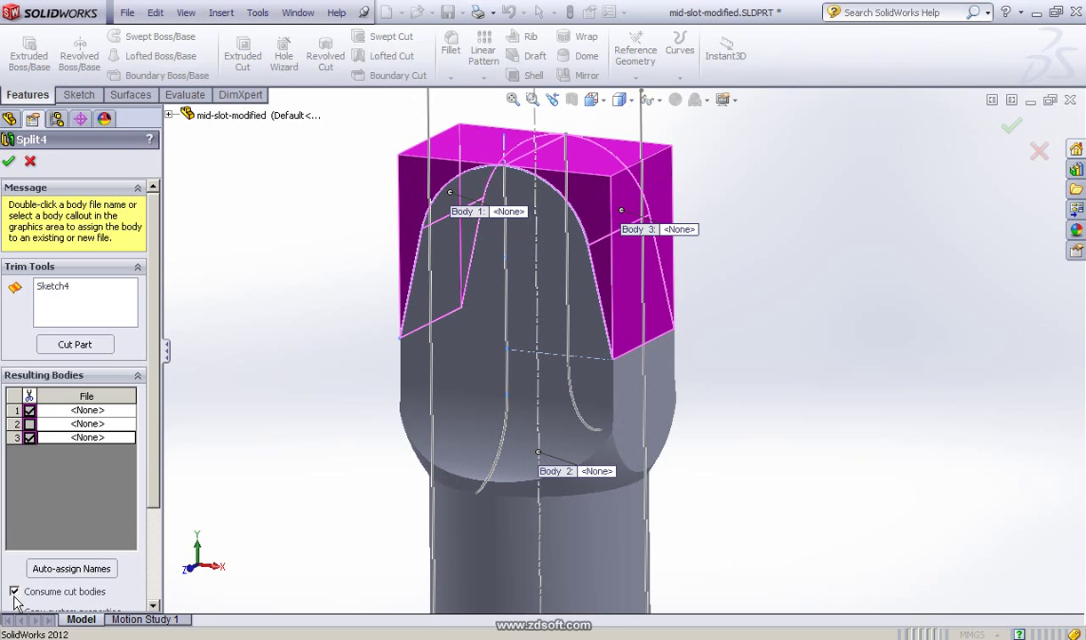
click(8, 162)
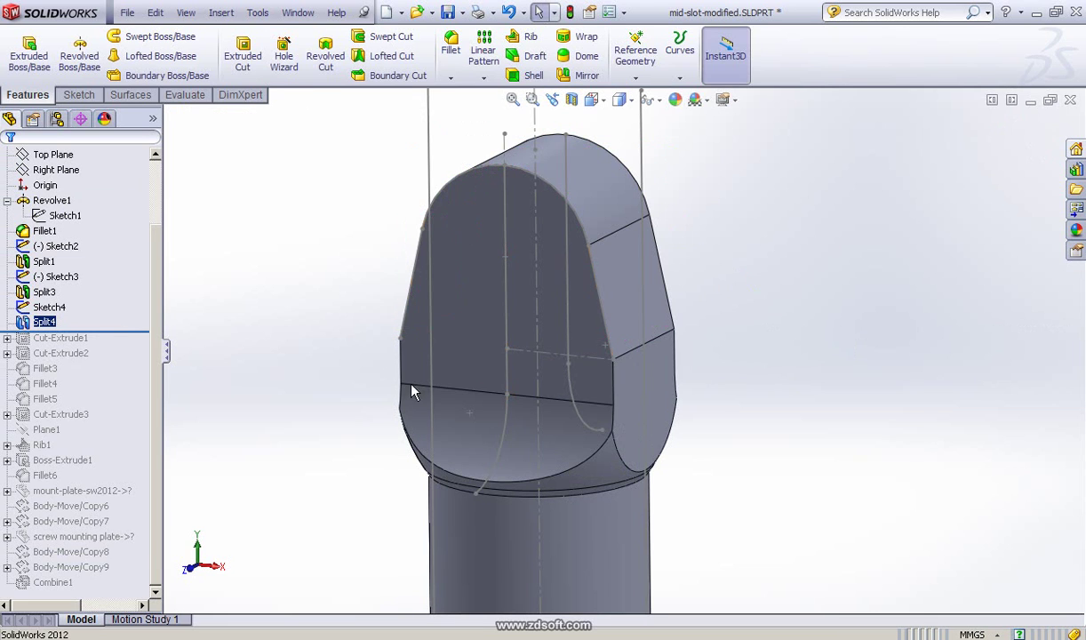
mouse_move(298, 311)
middle_down()
mouse_move(320, 316)
mouse_move(120, 345)
middle_up()
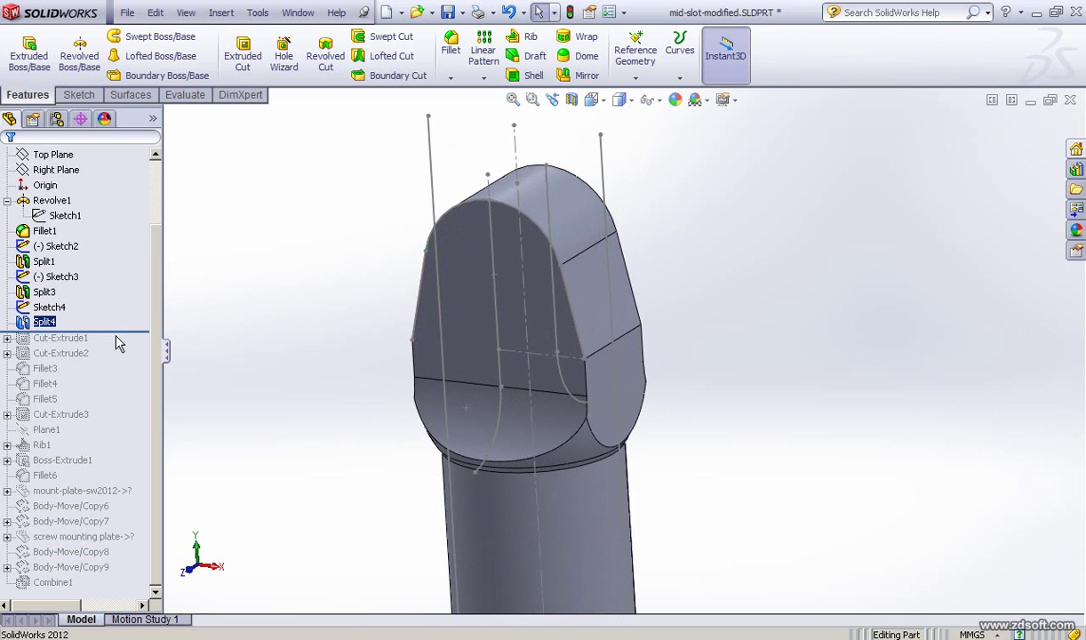
Roll the history forward to include Cut-Extrude1, comparing the head with and without the slot cut
drag(132, 330, 129, 346)
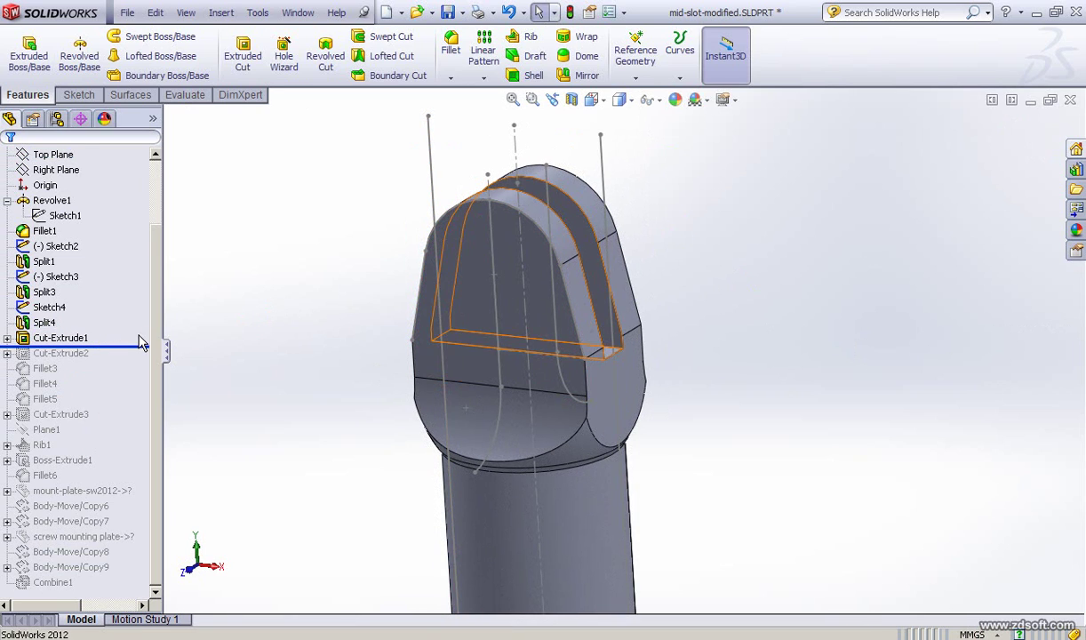
click(83, 354)
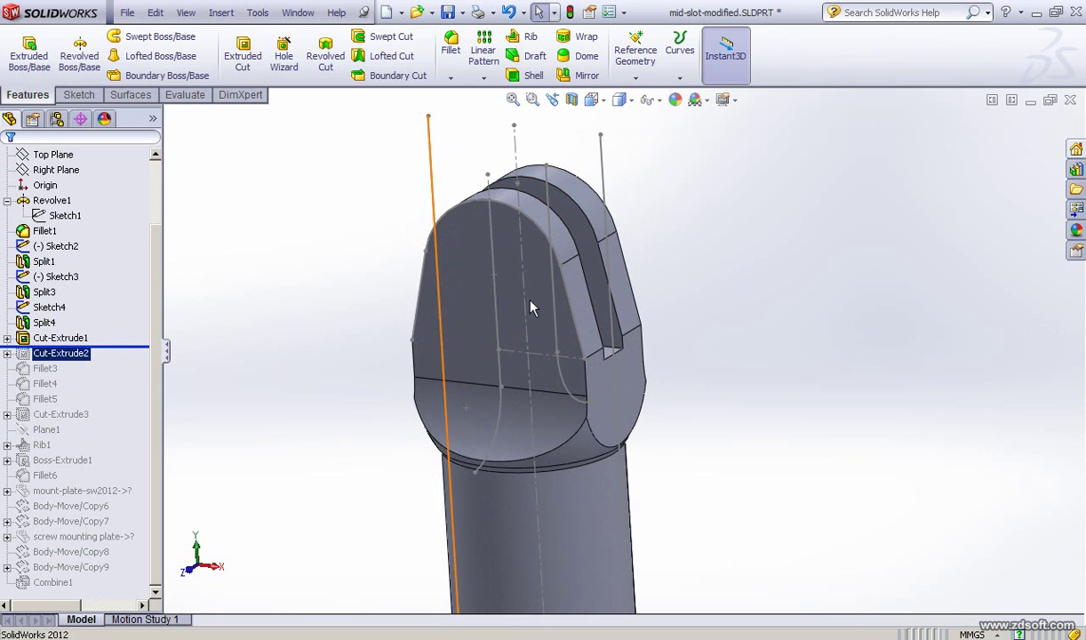
click(834, 365)
middle_drag(833, 364, 746, 382)
mouse_move(112, 347)
mouse_down()
mouse_move(119, 334)
mouse_move(106, 333)
mouse_up()
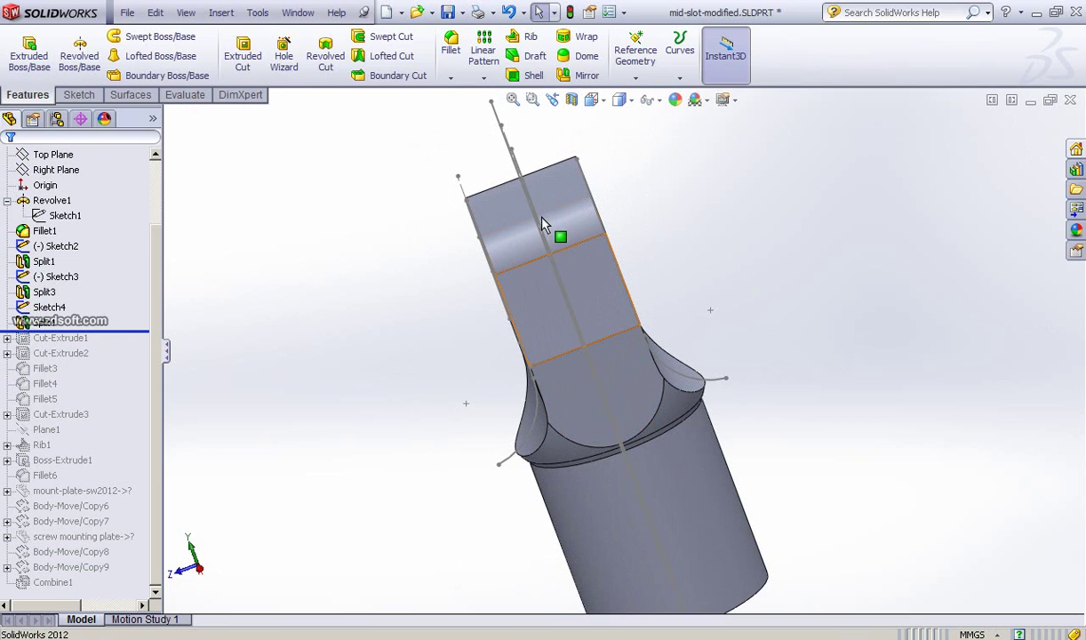
click(103, 335)
drag(133, 333, 119, 346)
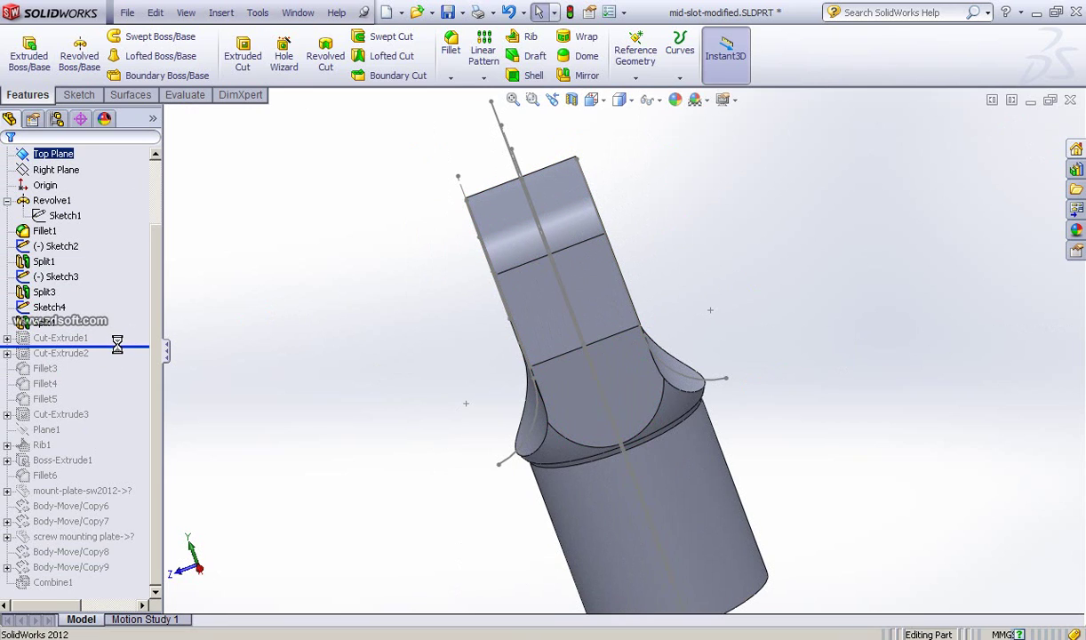
Open Sketch5 of Cut-Extrude1 for editing, view it normal to its plane, and examine the slot rectangle's dimensions and relations
click(7, 338)
click(64, 352)
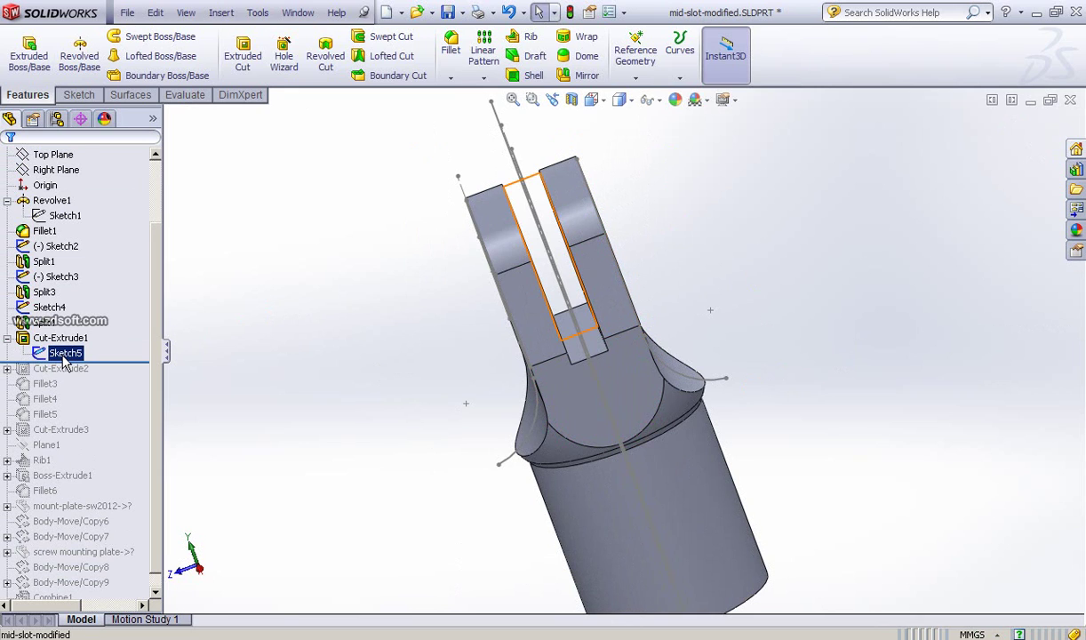
click(76, 312)
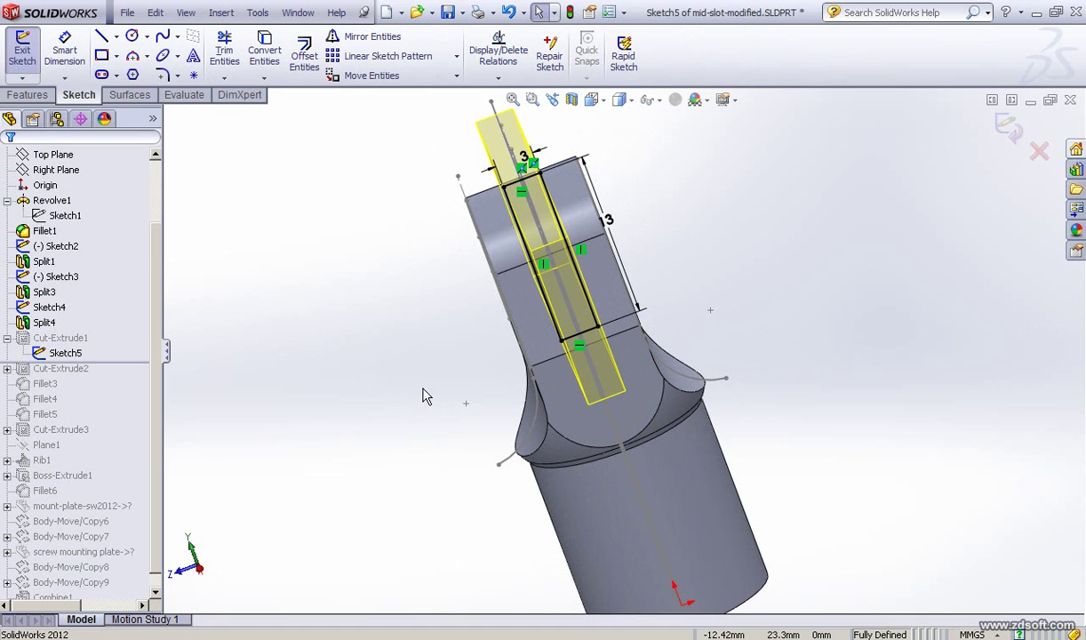
mouse_move(418, 382)
middle_down()
mouse_move(460, 376)
mouse_move(572, 283)
middle_up()
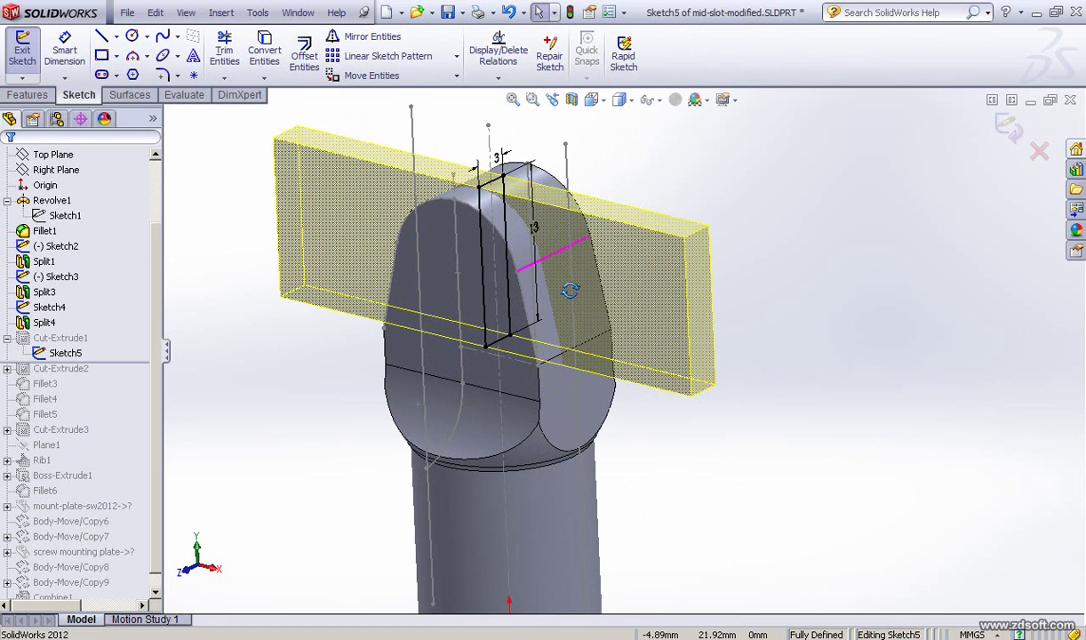
click(65, 353)
click(92, 318)
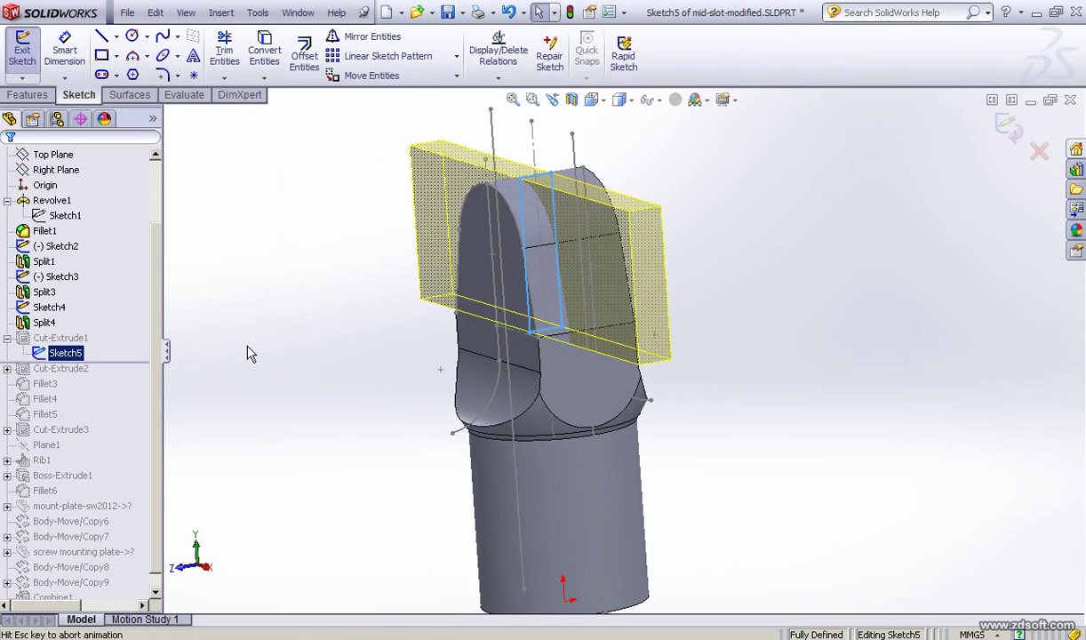
scroll(751, 351, down, 4)
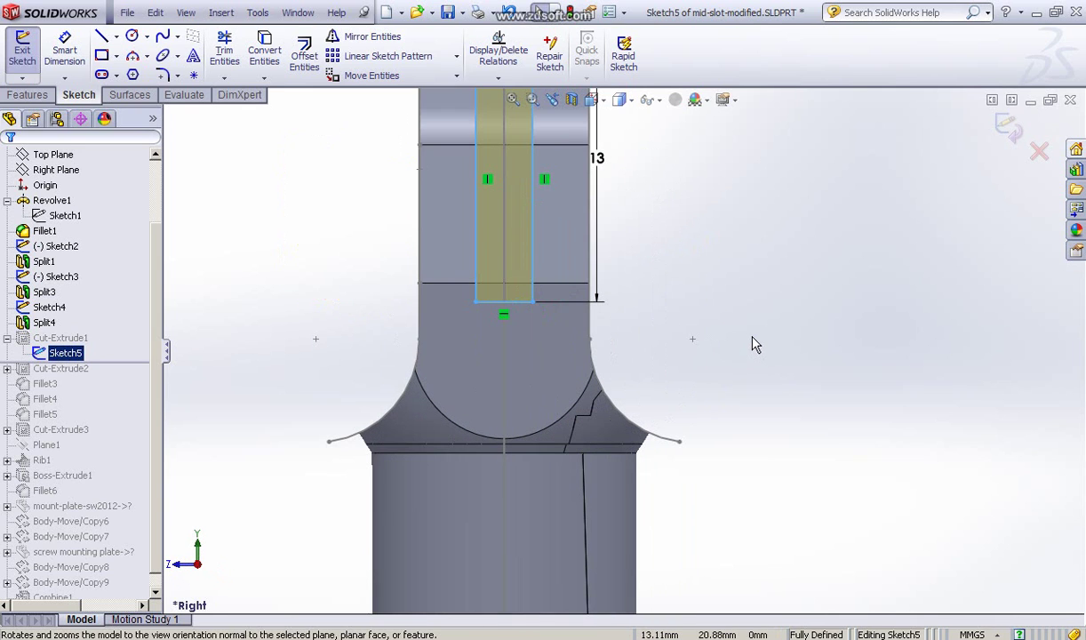
ctrl+middle_drag(748, 317, 778, 420)
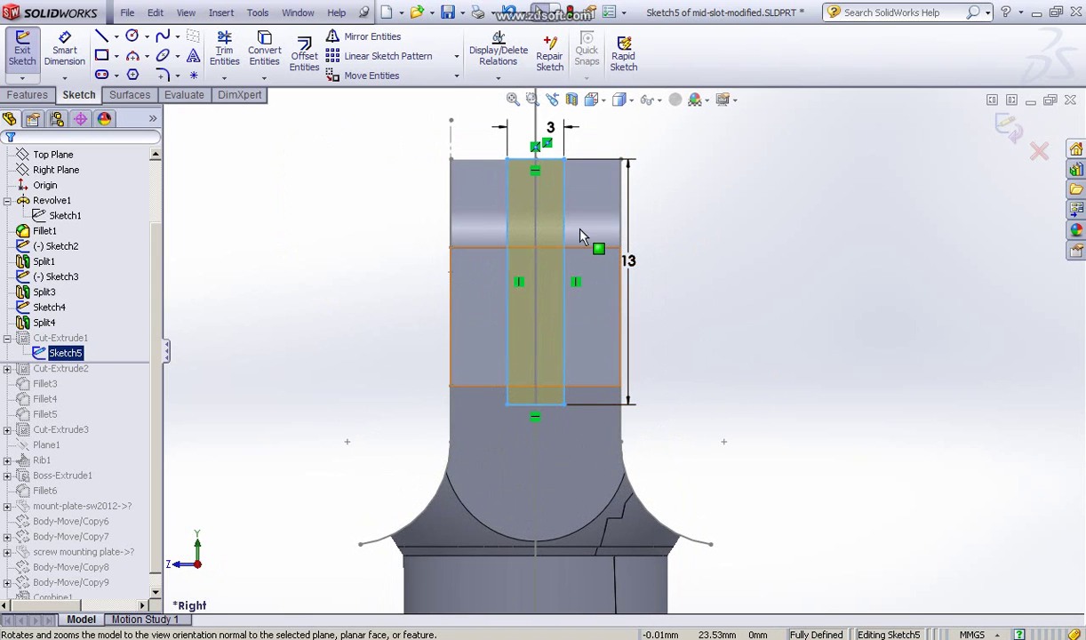
scroll(541, 185, up, 3)
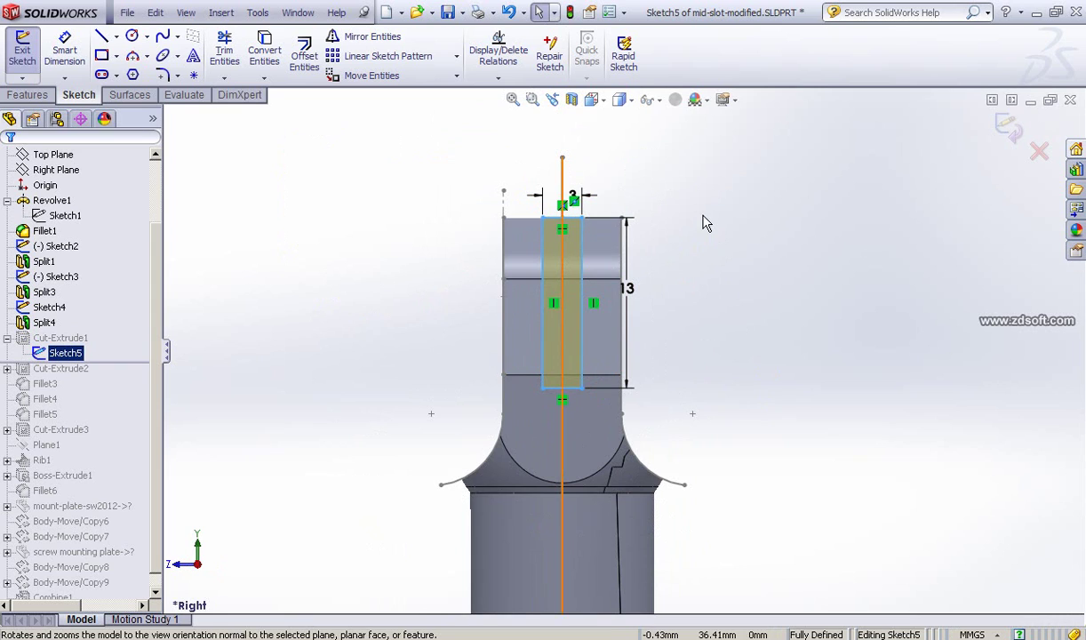
Sketch a narrow upright demonstration rectangle about 1.56 mm wide in the empty space beside the head
scroll(708, 224, down, 2)
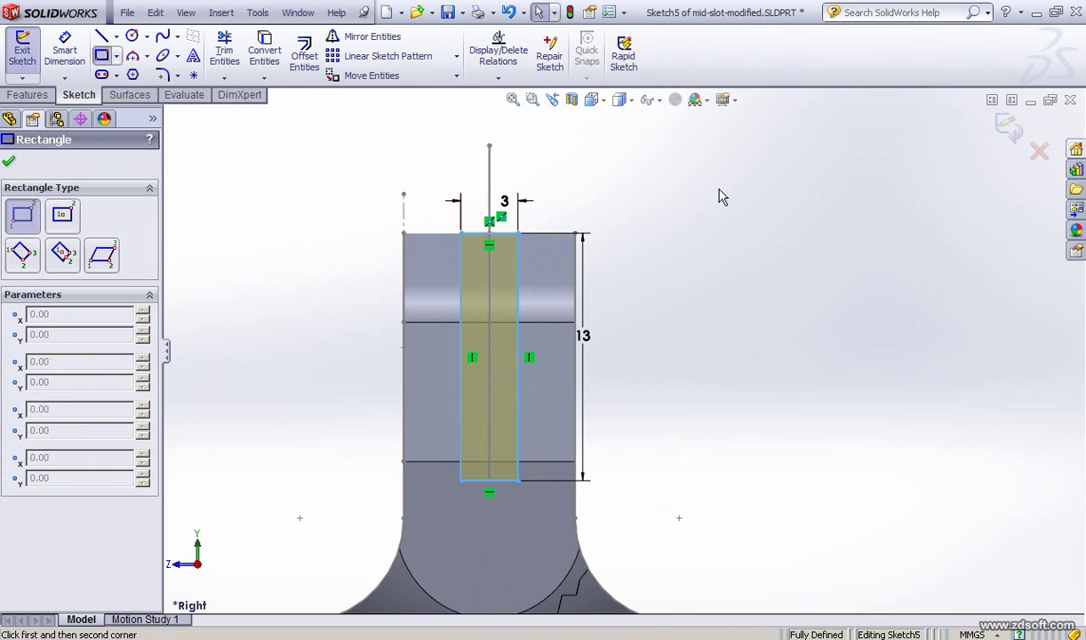
click(695, 174)
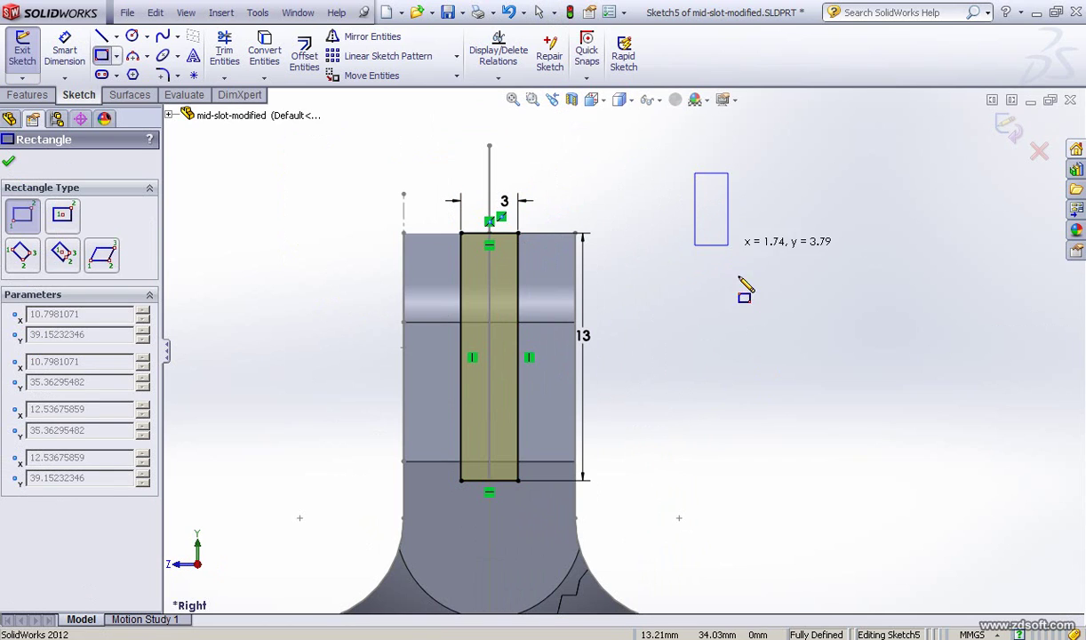
click(725, 378)
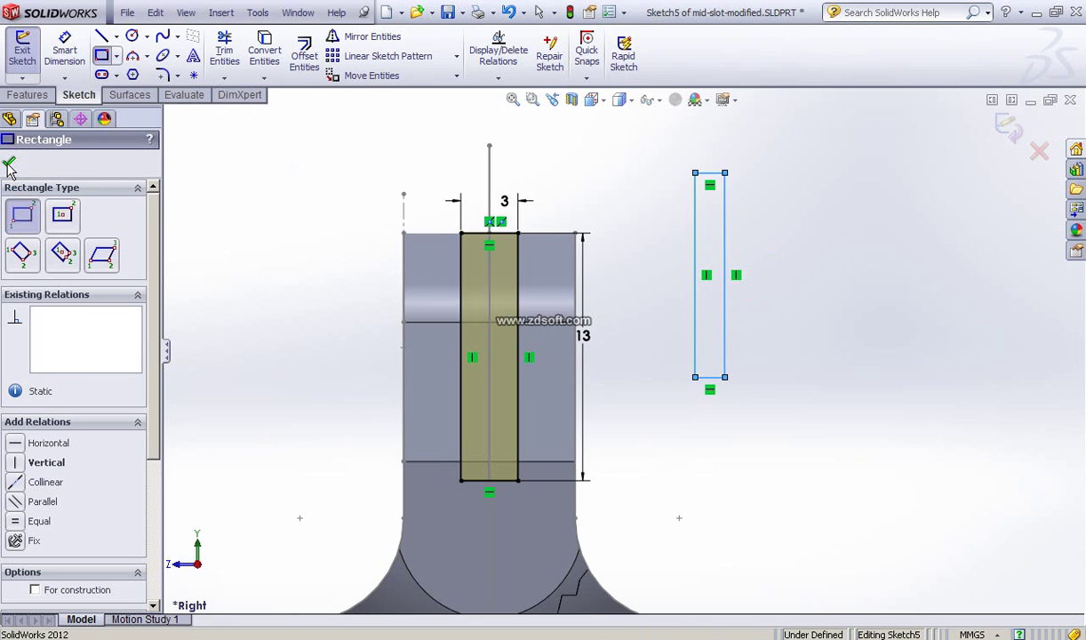
key(Escape)
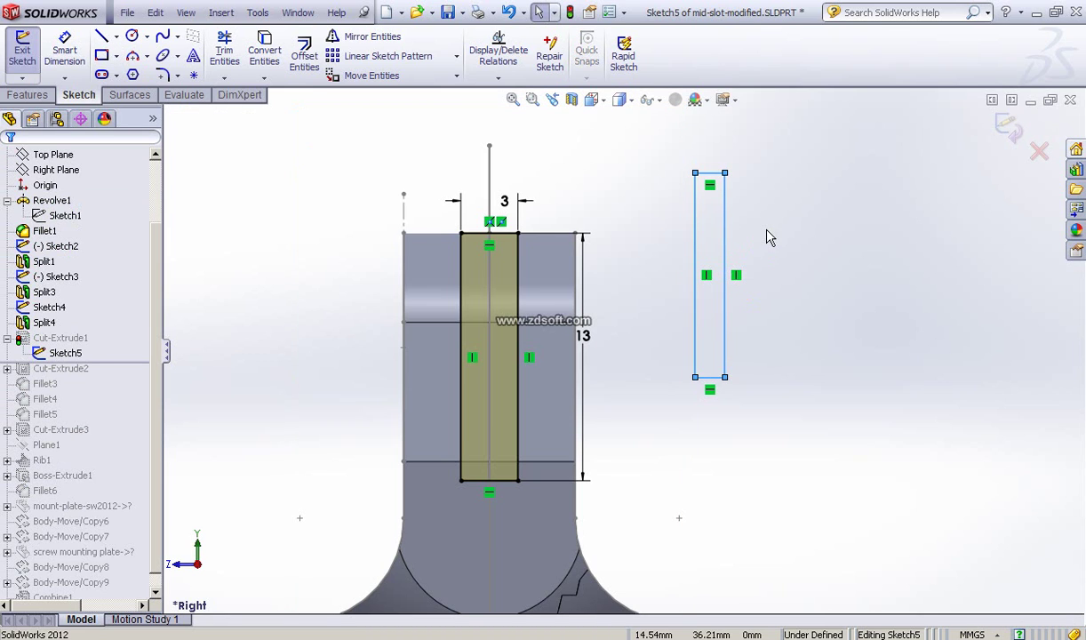
click(711, 380)
click(711, 381)
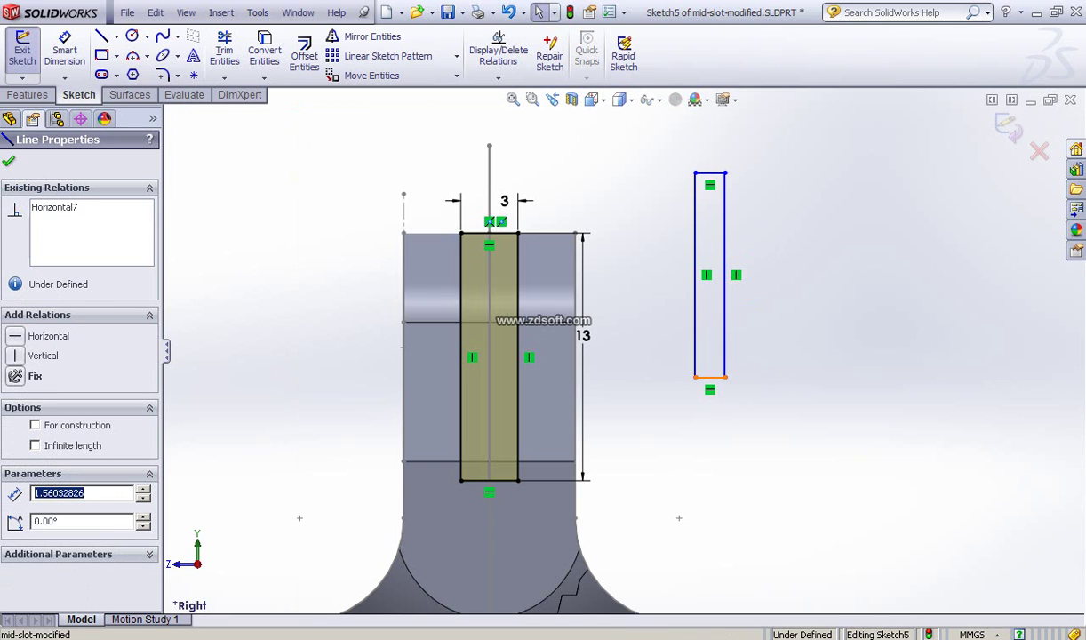
click(787, 234)
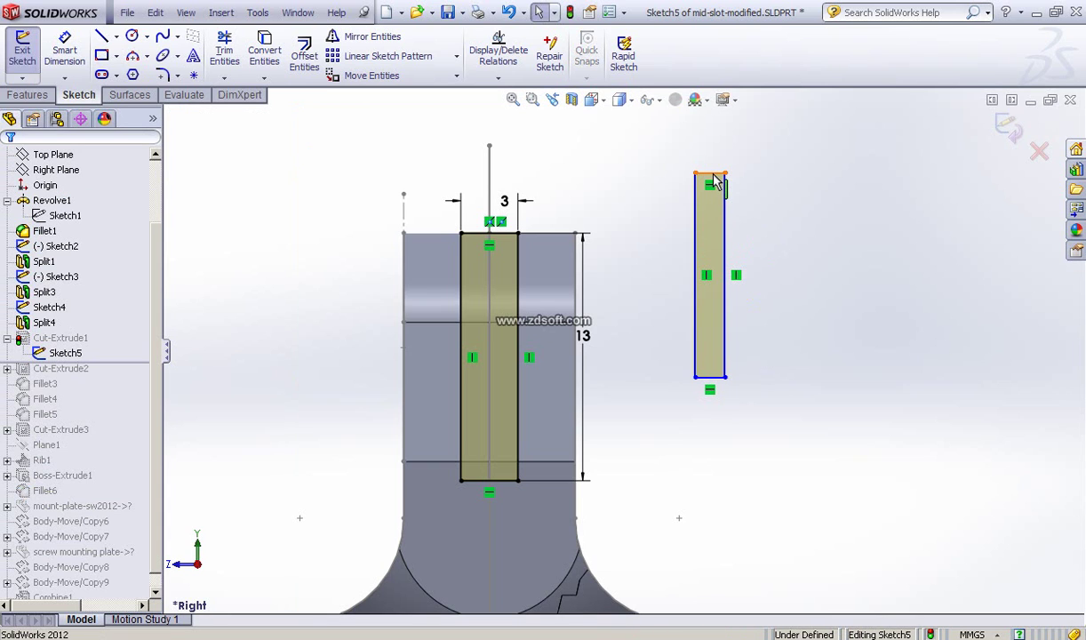
Select the midpoint of the demonstration rectangle's top edge, try a Coincident relation between that edge and the slot's top centre point, and undo it
click(715, 181)
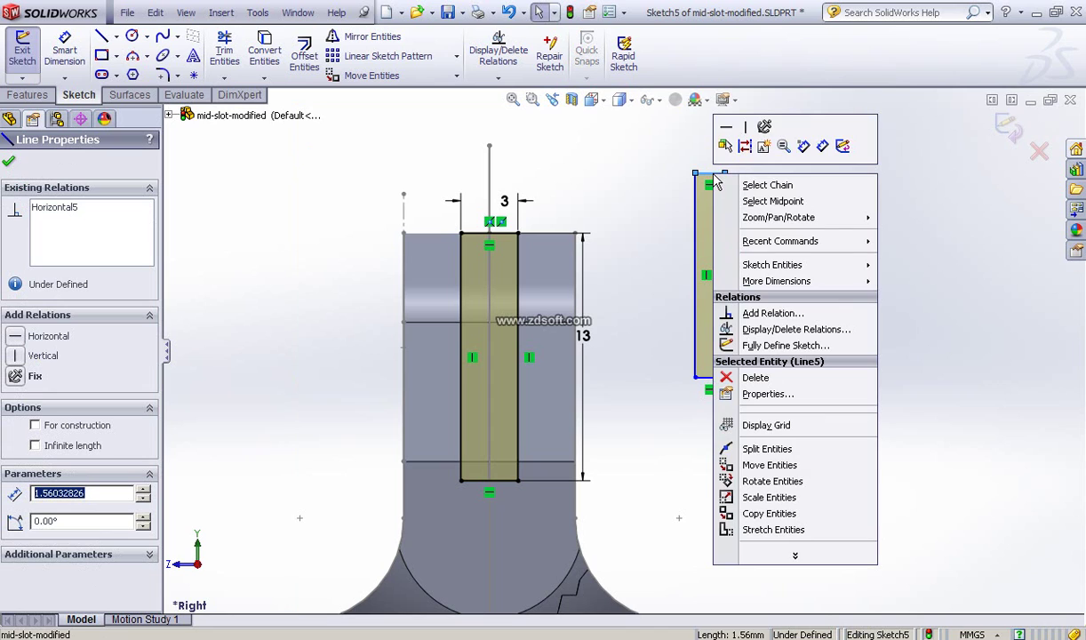
right_click(716, 181)
click(766, 201)
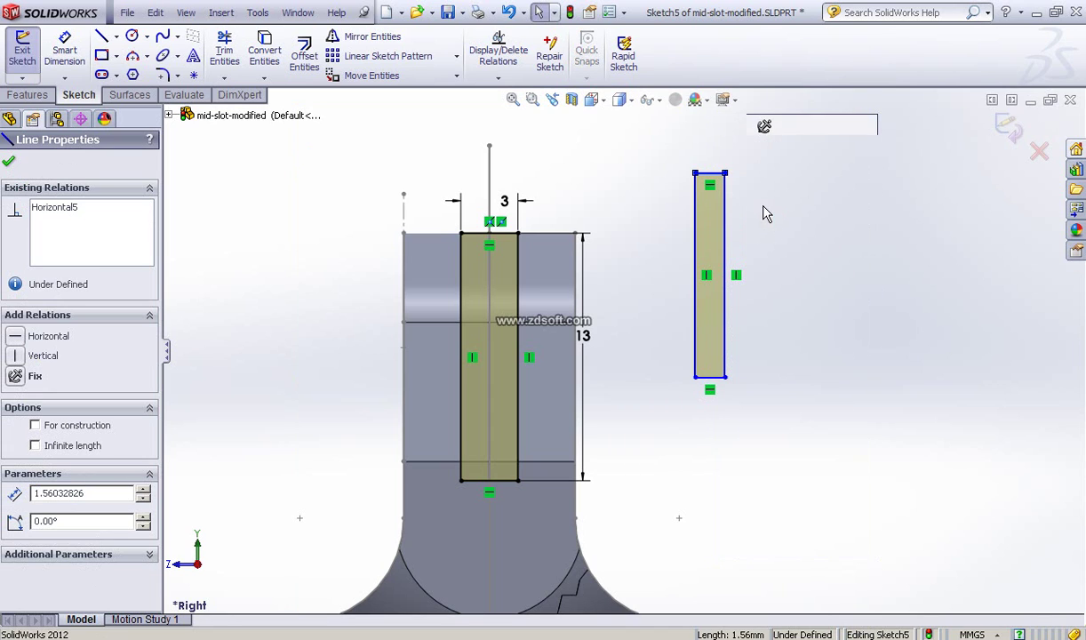
click(711, 175)
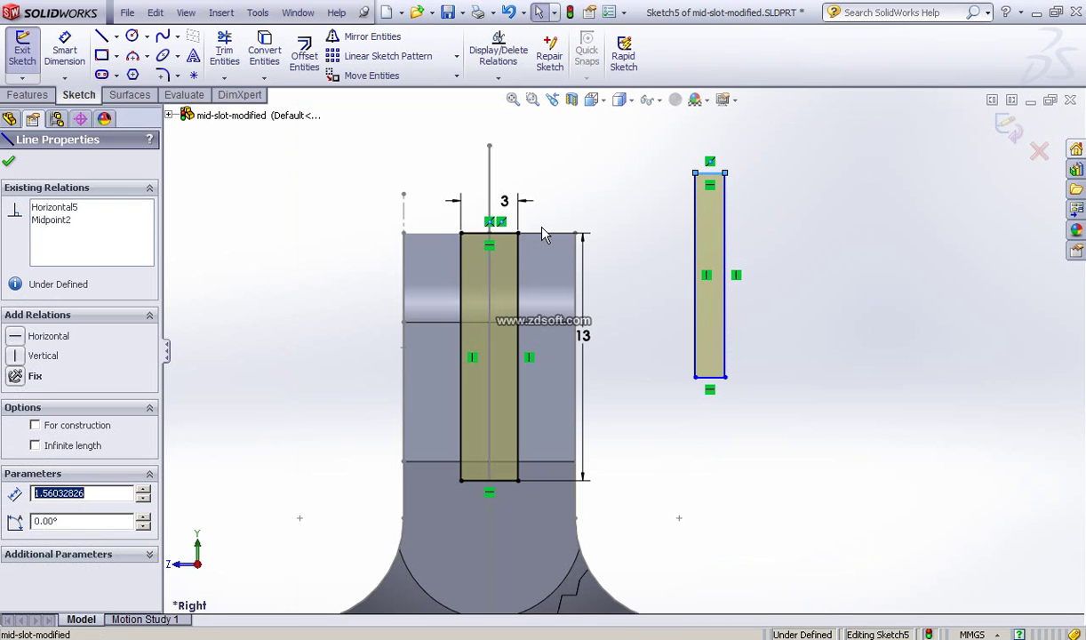
ctrl+click(488, 237)
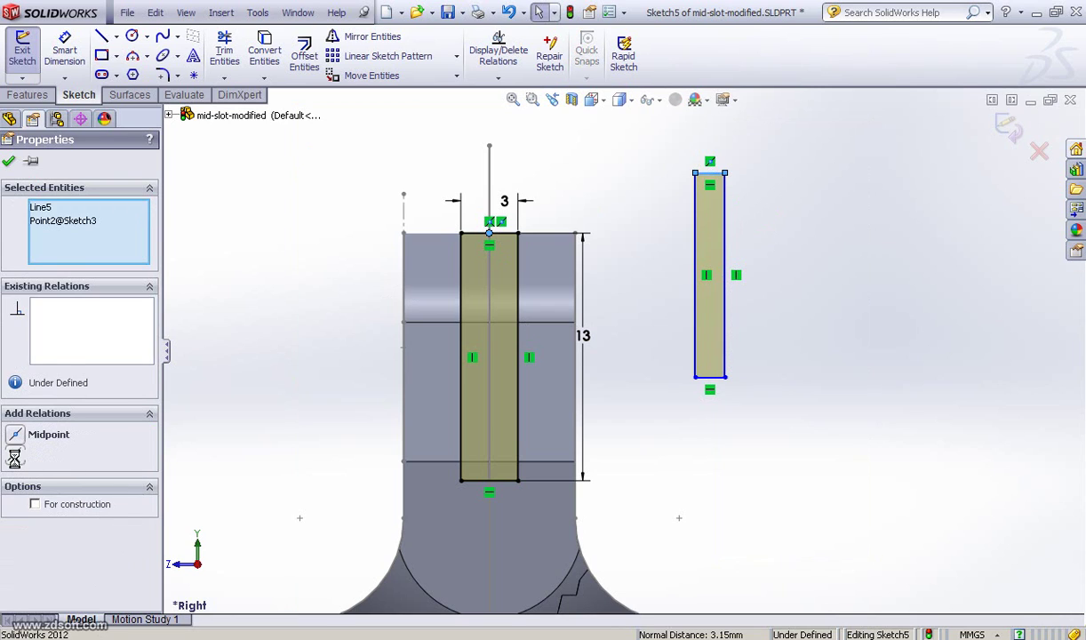
click(42, 454)
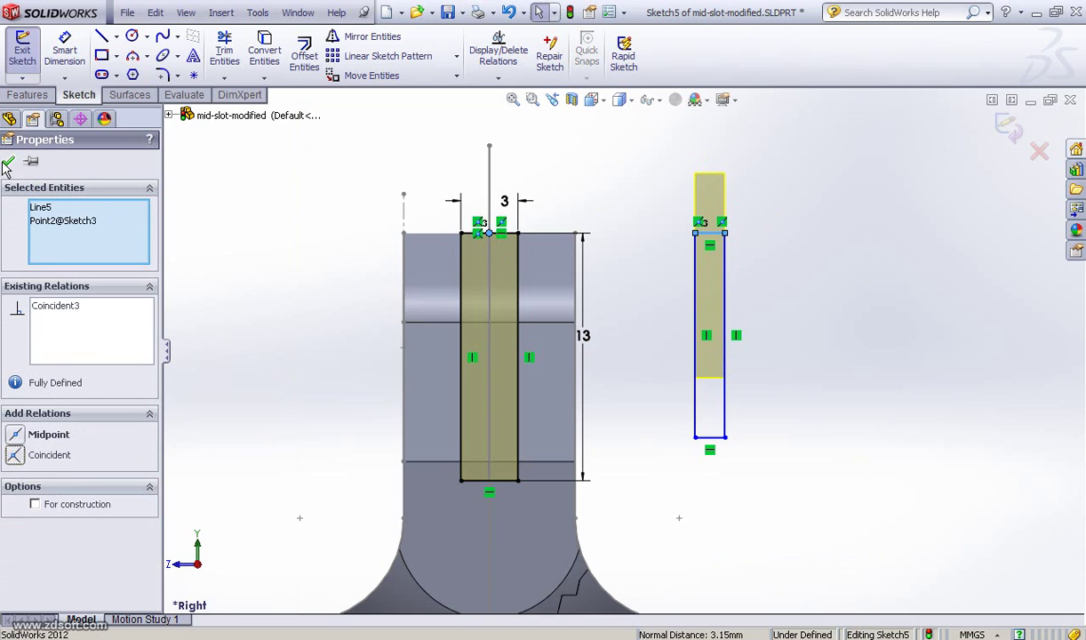
key(ctrl+z)
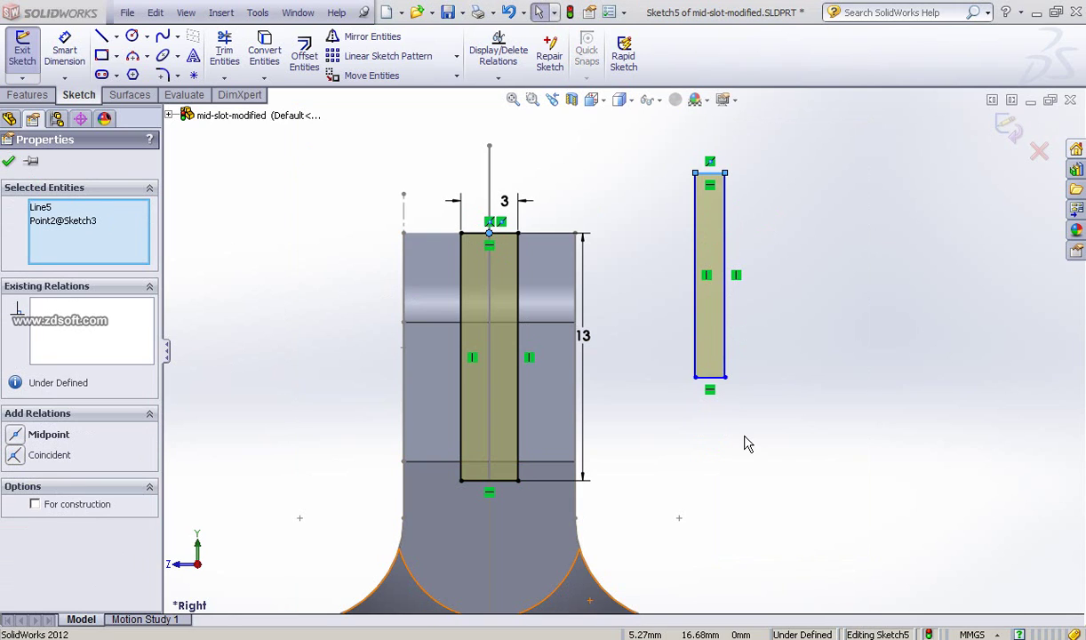
Select the demonstration rectangle's top midpoint together with the slot's top centre point, check the available relations, and close without adding one
click(712, 175)
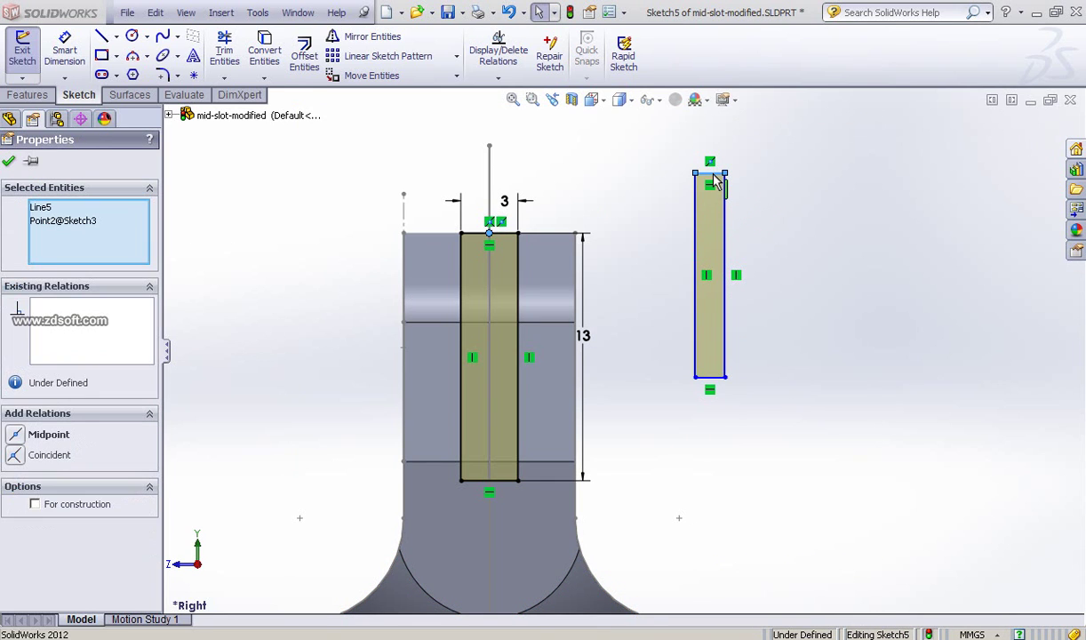
right_click(714, 178)
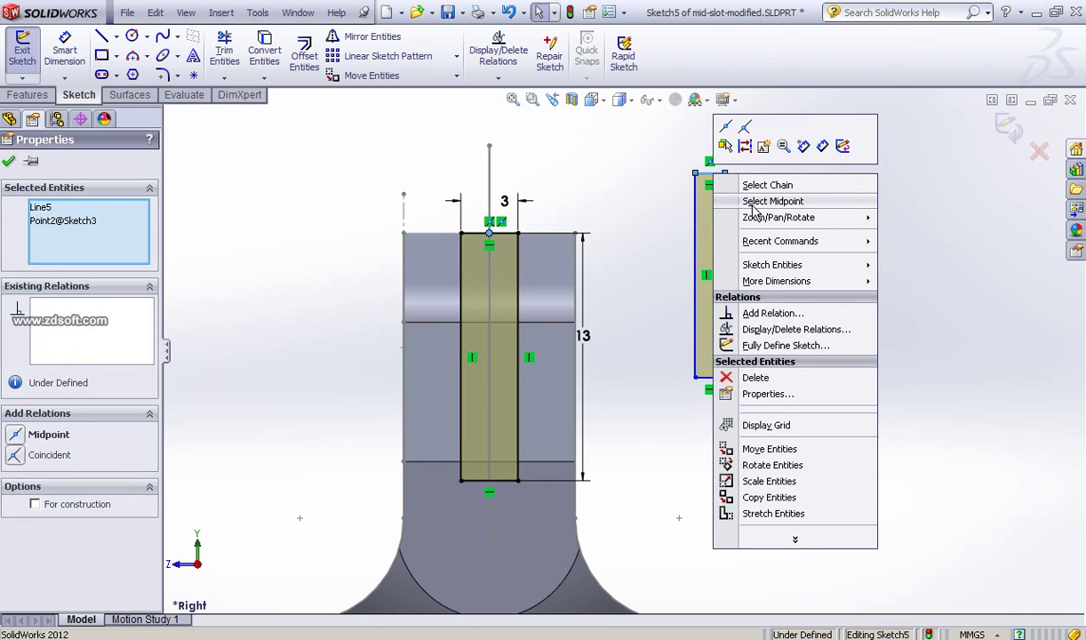
click(764, 202)
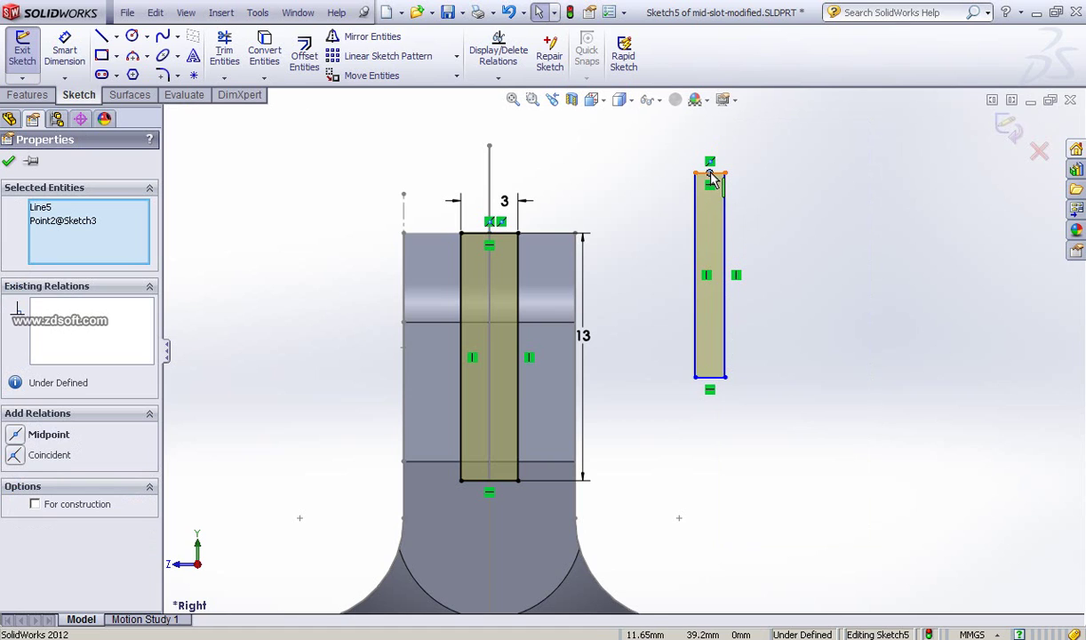
click(491, 241)
click(489, 234)
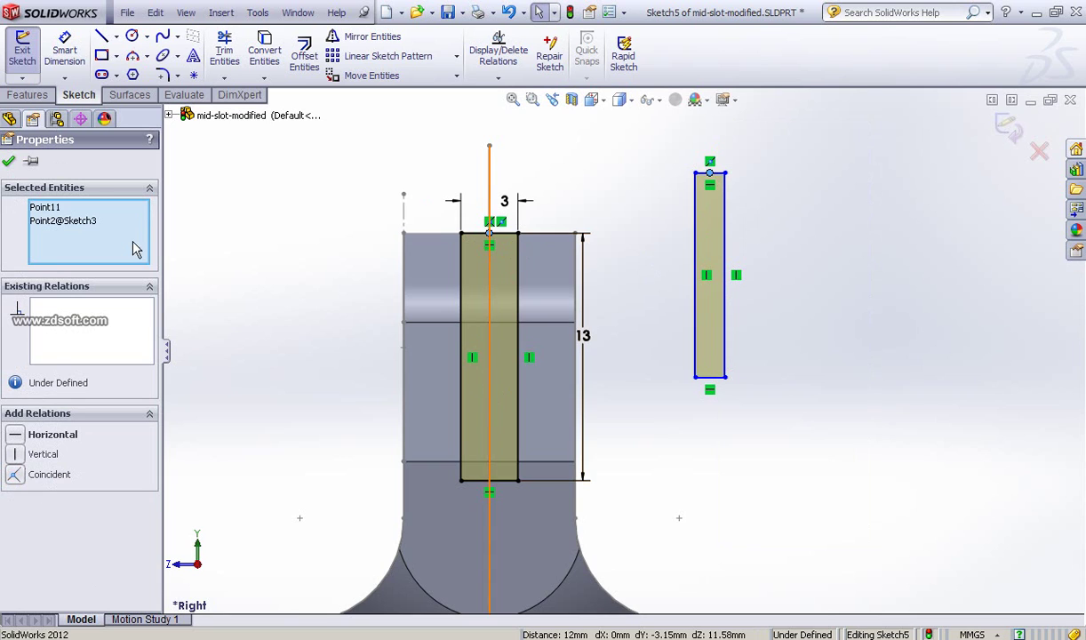
click(9, 162)
Delete the demonstration rectangle and rebuild the part to leave Sketch5
mouse_move(673, 145)
mouse_down()
mouse_move(752, 369)
mouse_move(782, 418)
mouse_up()
key(Delete)
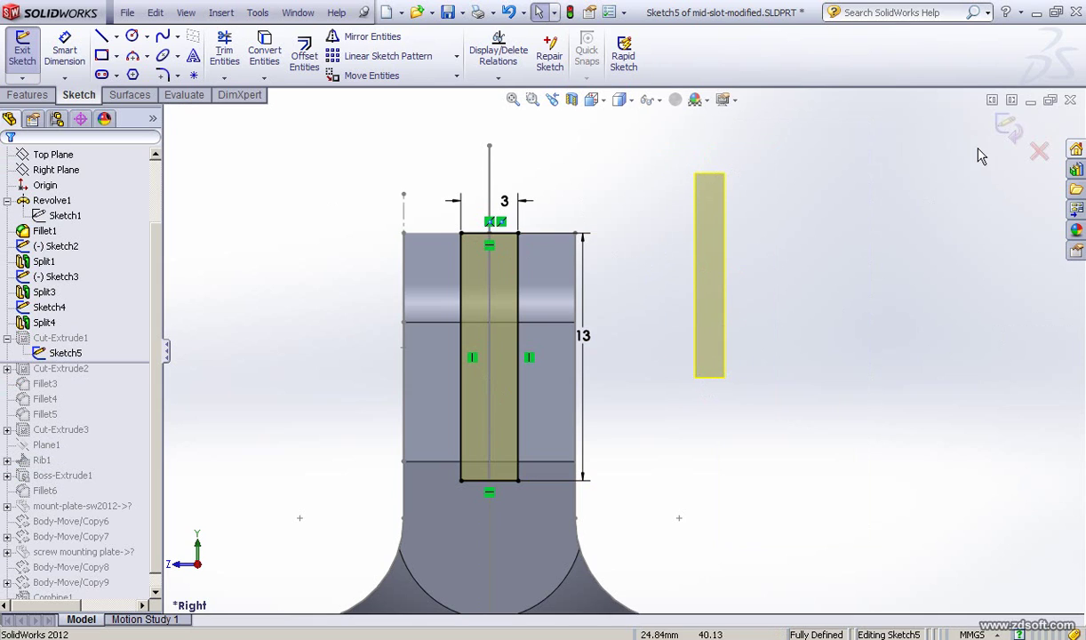
click(571, 13)
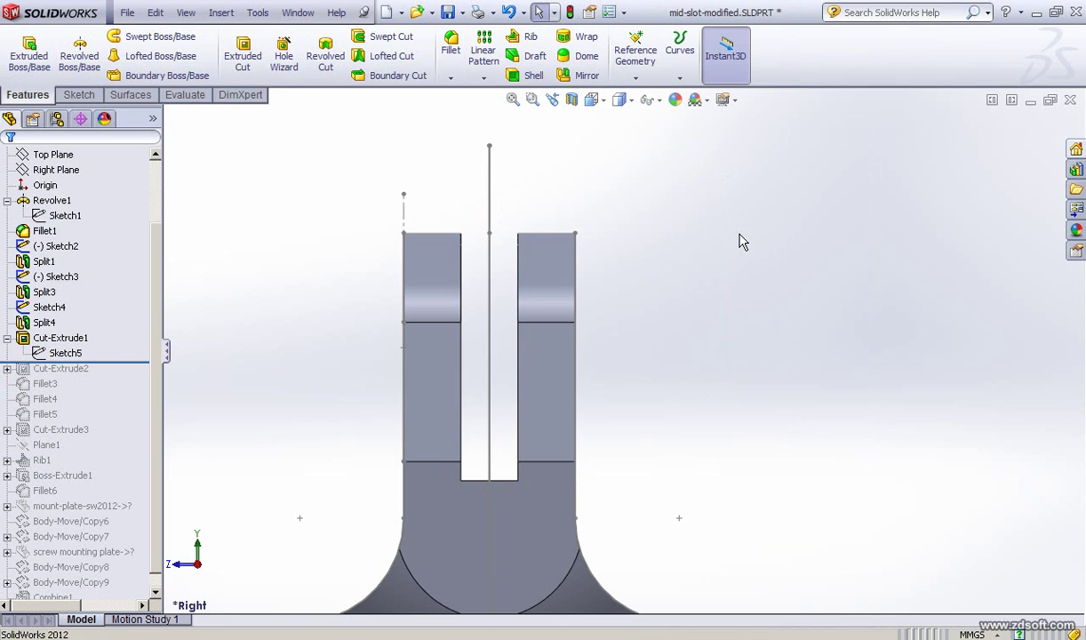
Inspect the slotted head from several angles and roll the history forward to include the cross hole of Cut-Extrude2
middle_drag(744, 307, 708, 335)
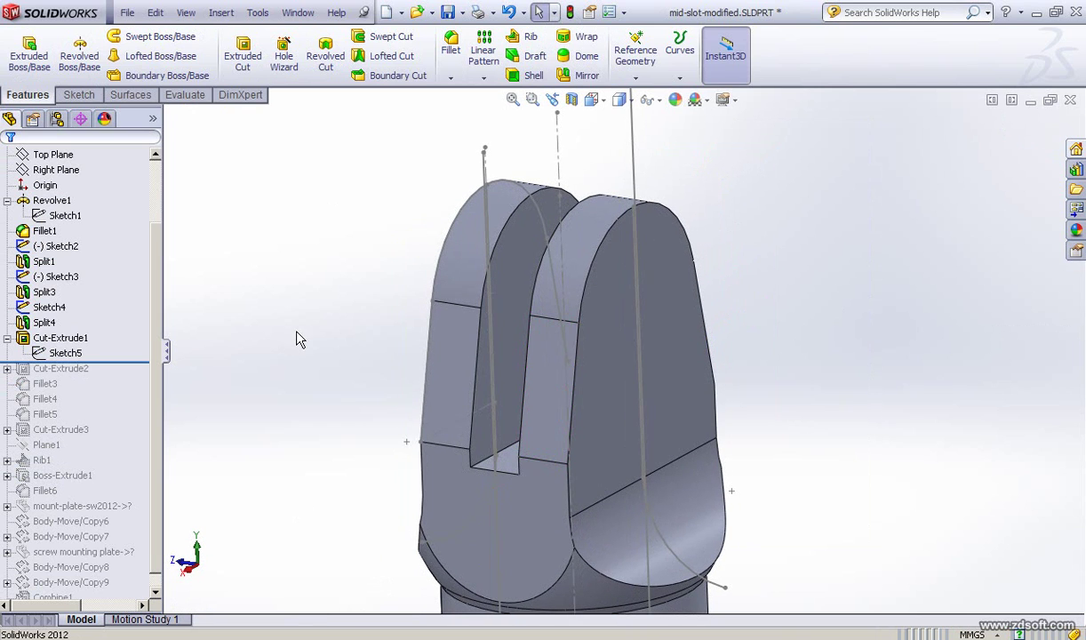
key(f)
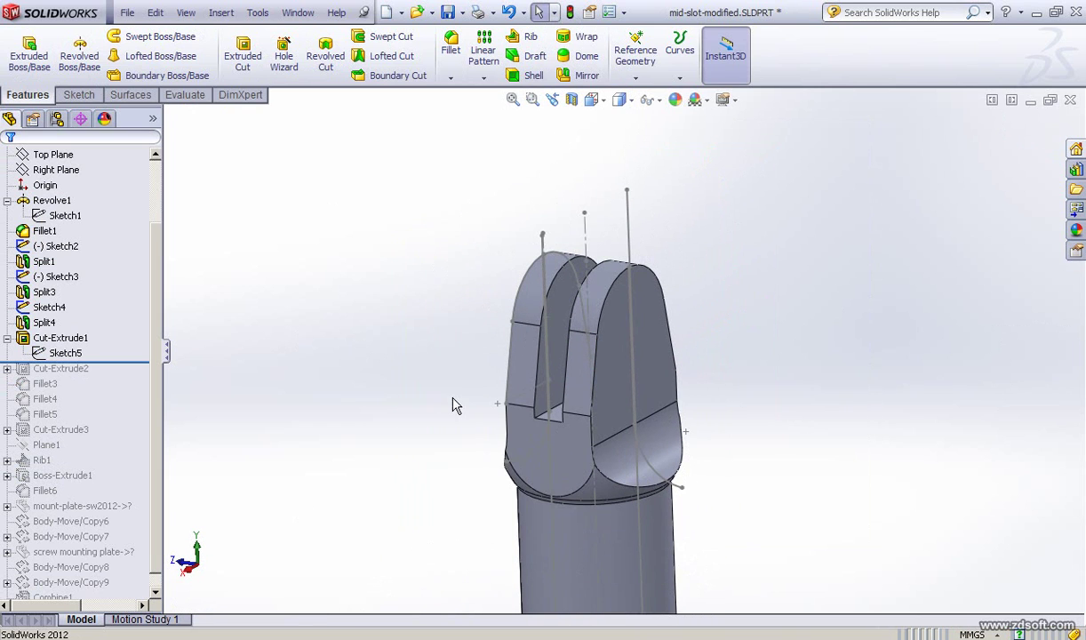
middle_drag(446, 359, 549, 356)
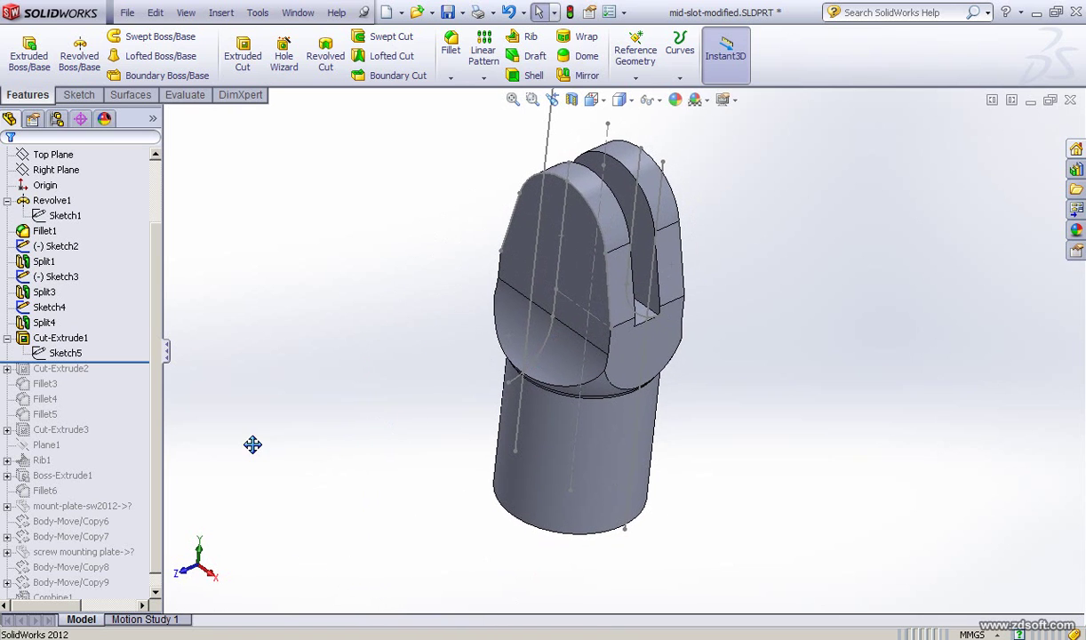
ctrl+middle_drag(252, 444, 249, 446)
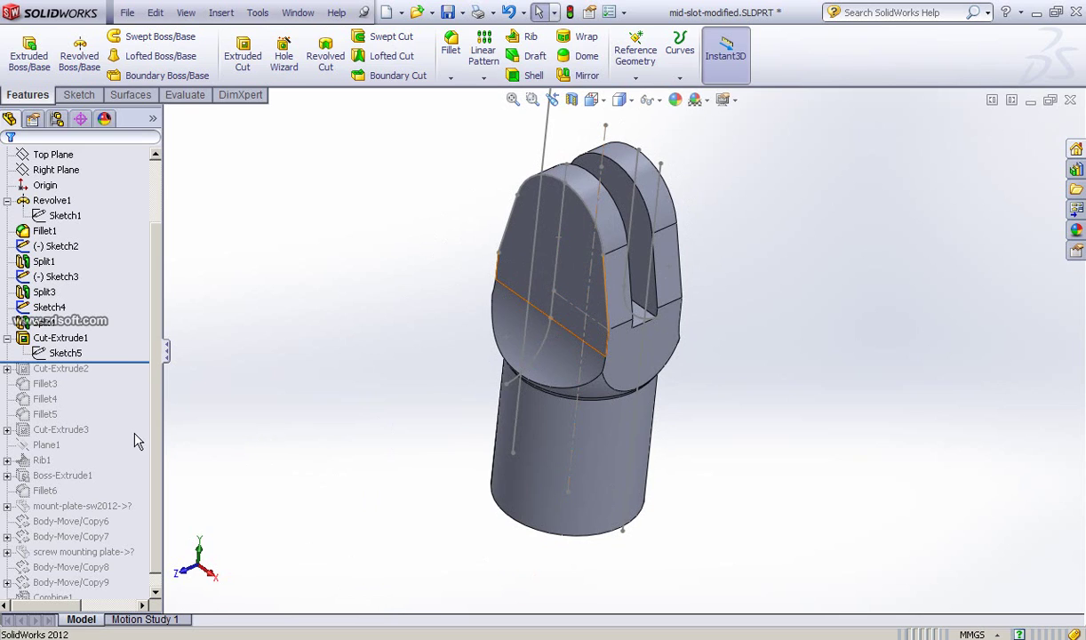
drag(139, 360, 136, 376)
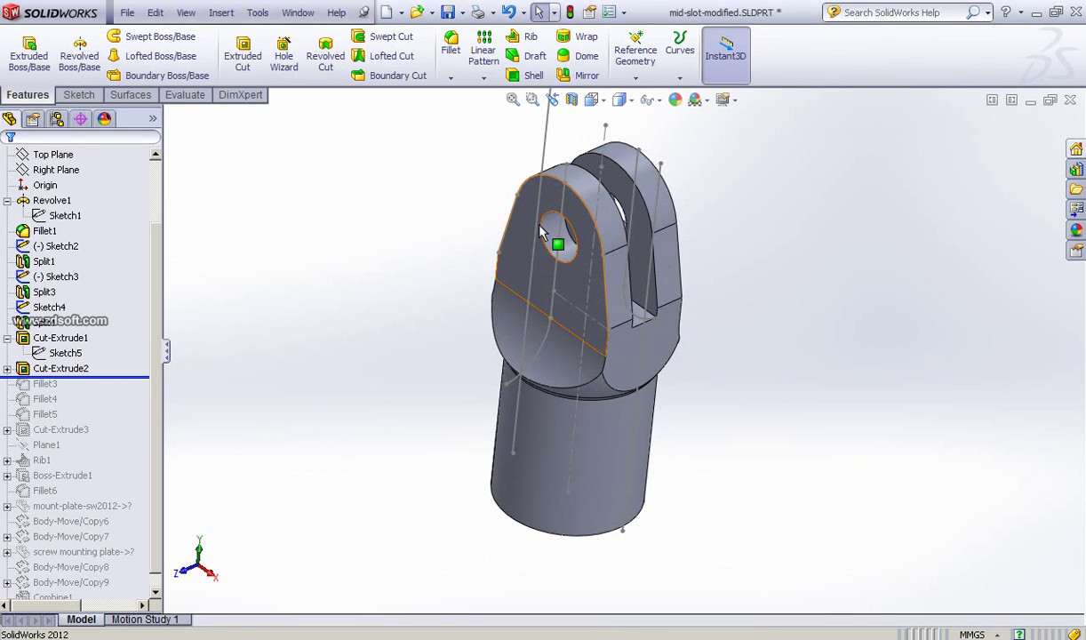
mouse_move(353, 324)
middle_down()
mouse_move(410, 301)
mouse_move(409, 277)
mouse_move(376, 243)
mouse_move(410, 242)
mouse_move(332, 279)
mouse_move(363, 307)
middle_up()
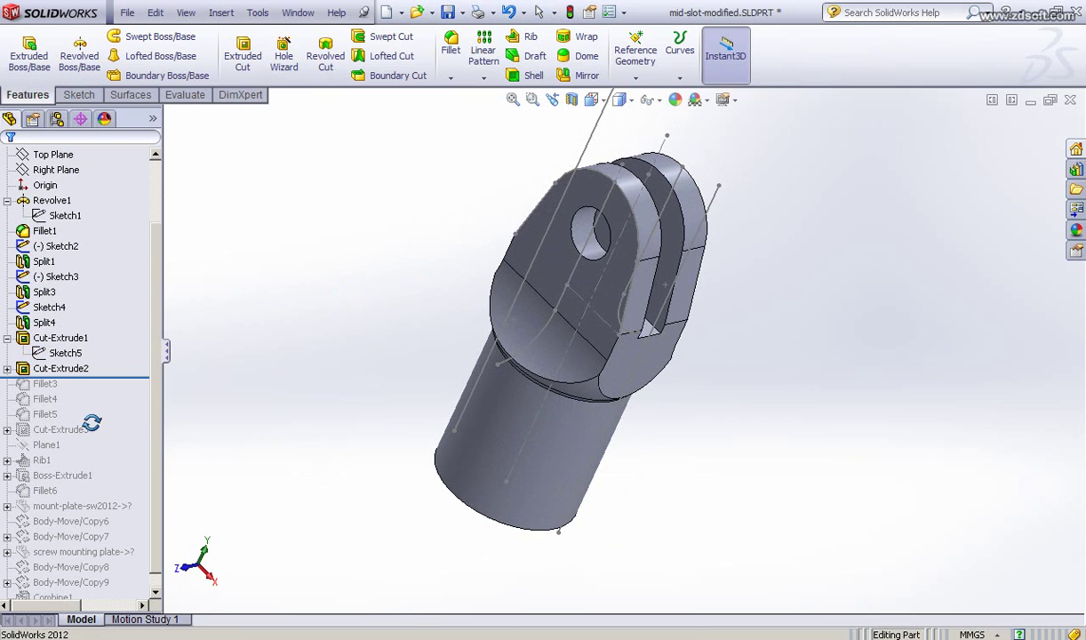
Open Sketch6 of Cut-Extrude2 to examine the hole's circle and diameter dimension, and exit the sketch
click(7, 367)
click(65, 383)
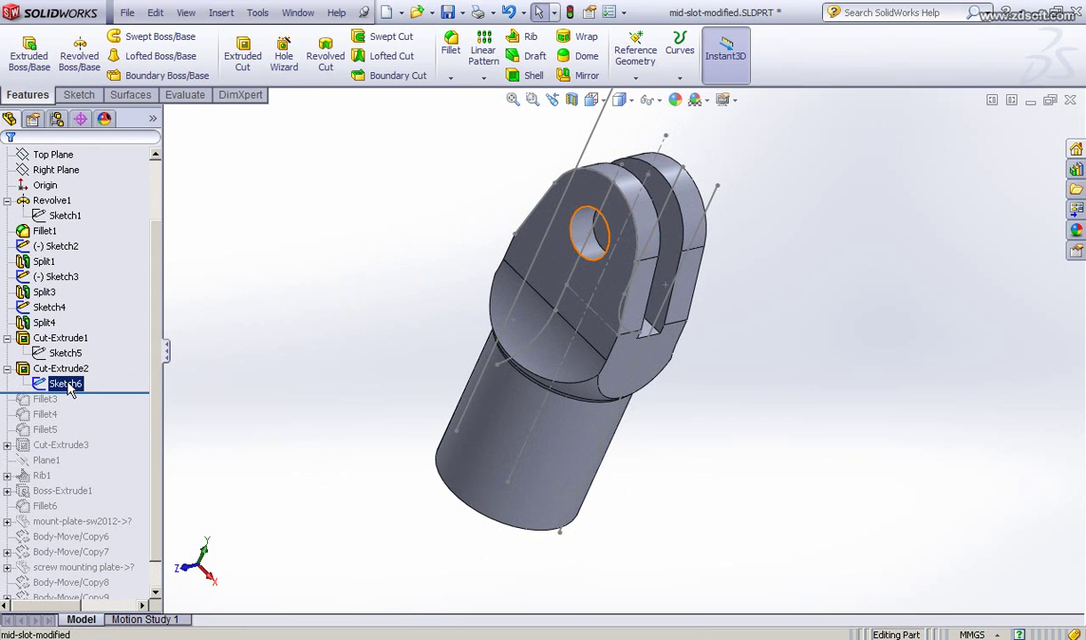
click(80, 342)
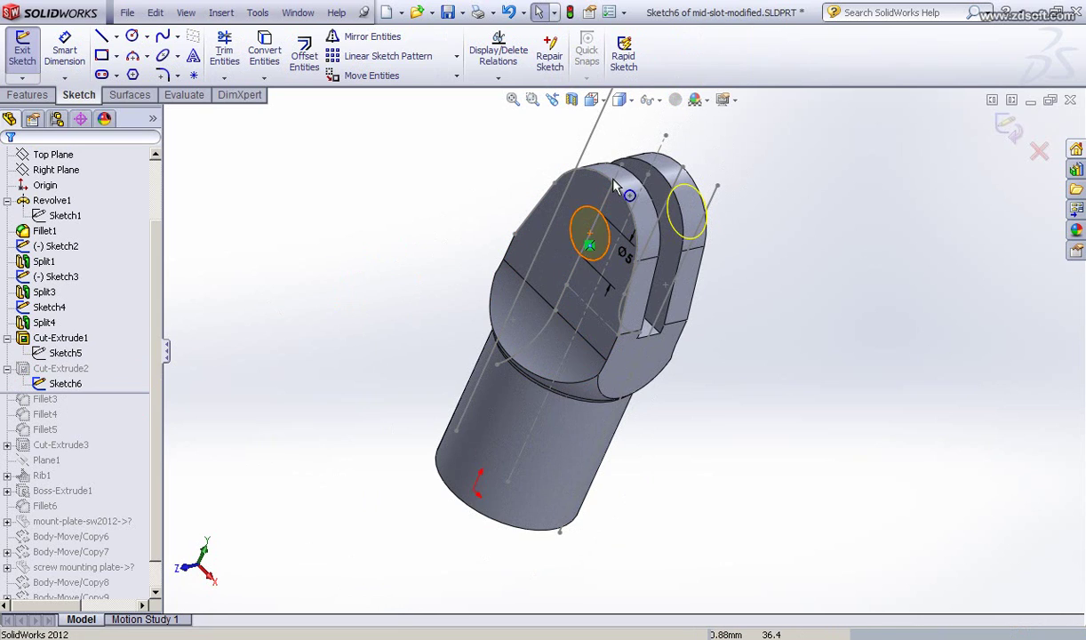
click(64, 383)
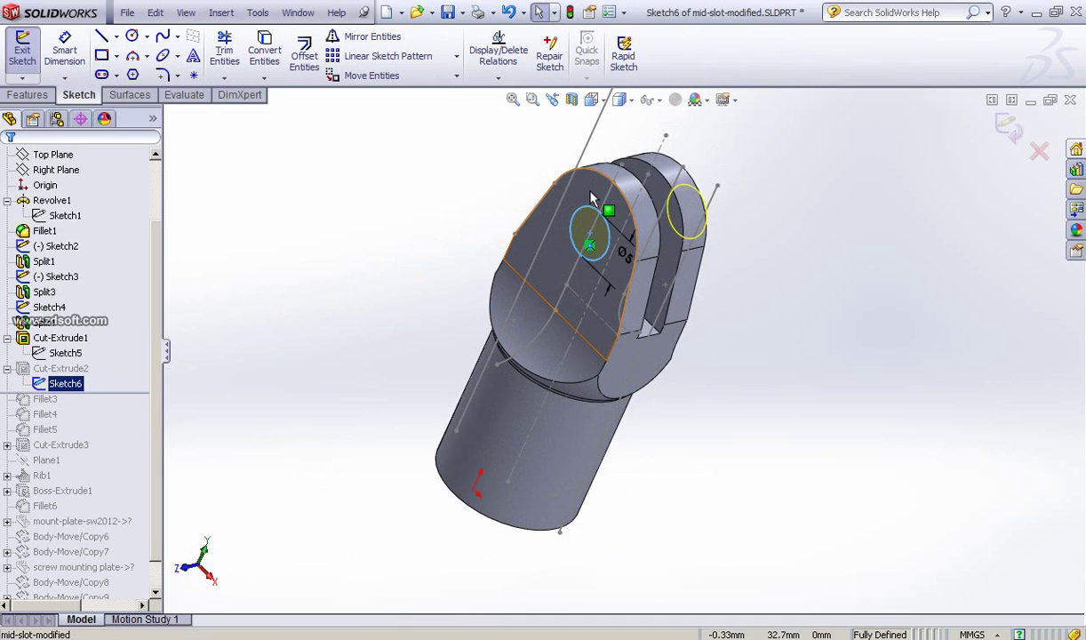
drag(57, 384, 12, 380)
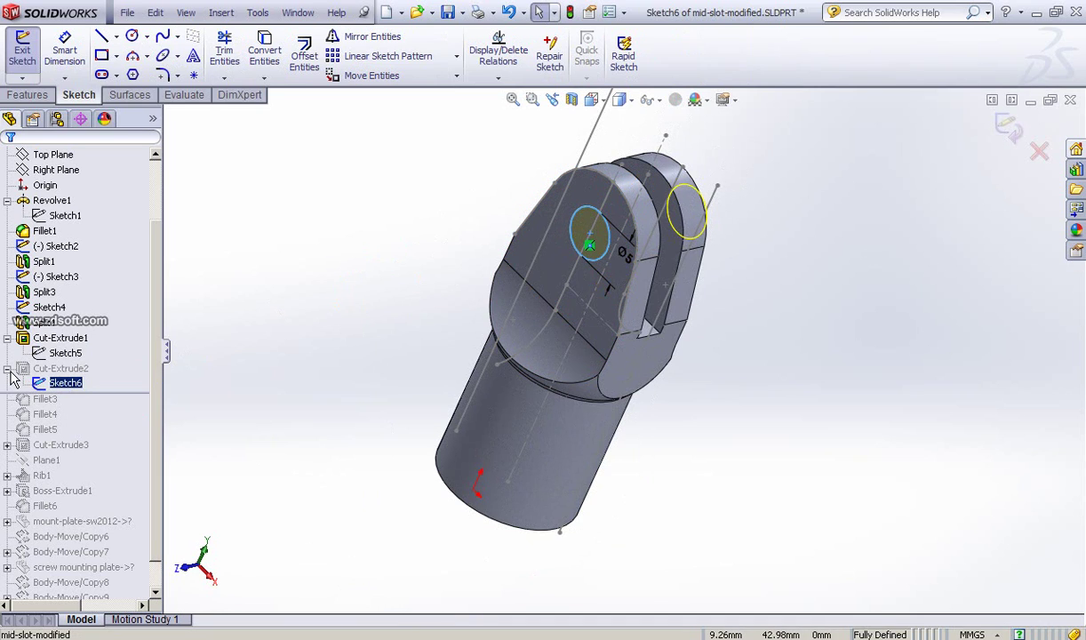
click(1006, 127)
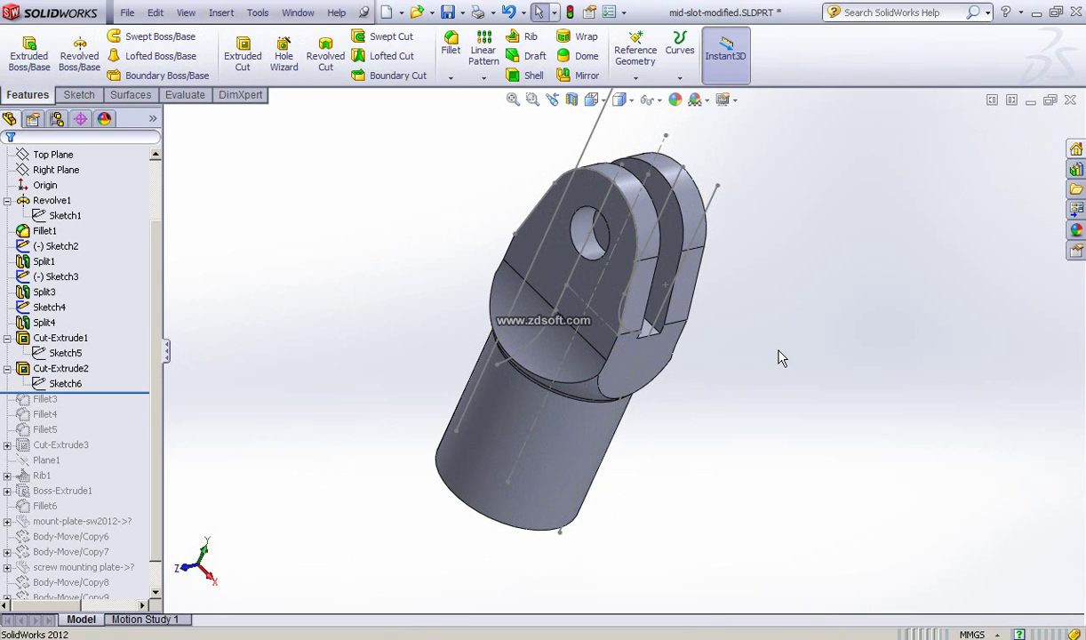
Roll the history forward to include Fillet3
middle_drag(768, 352, 746, 333)
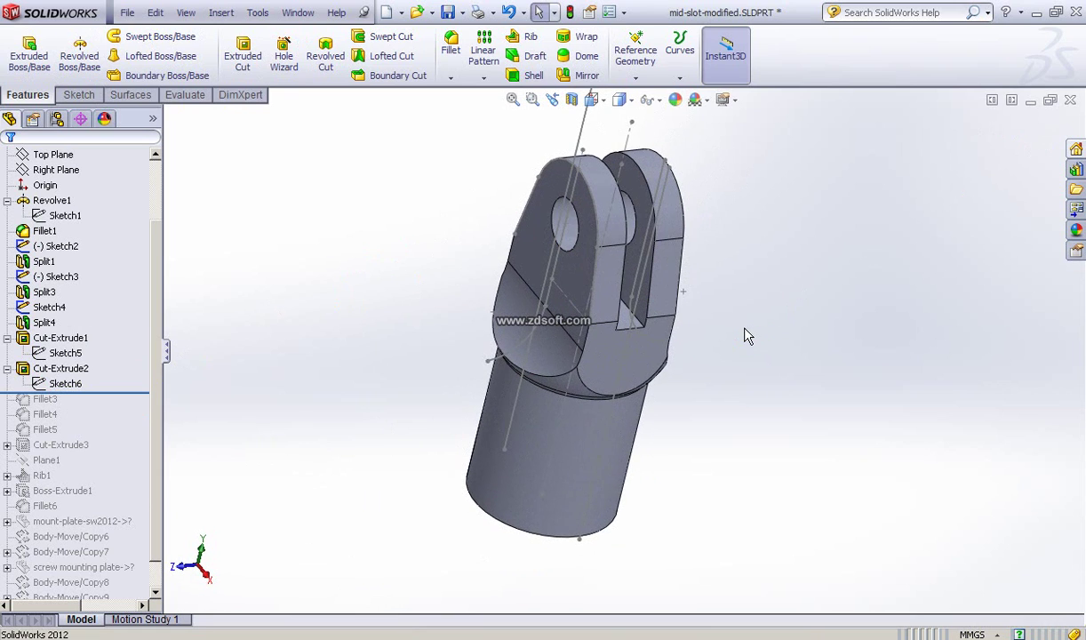
key(ctrl+7)
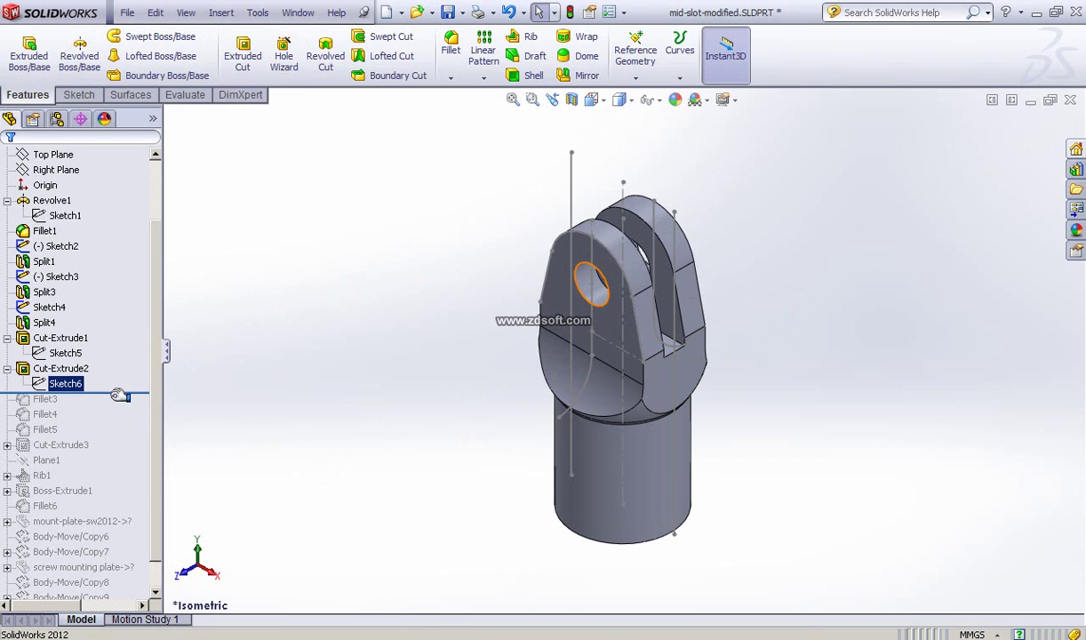
scroll(776, 424, down, 2)
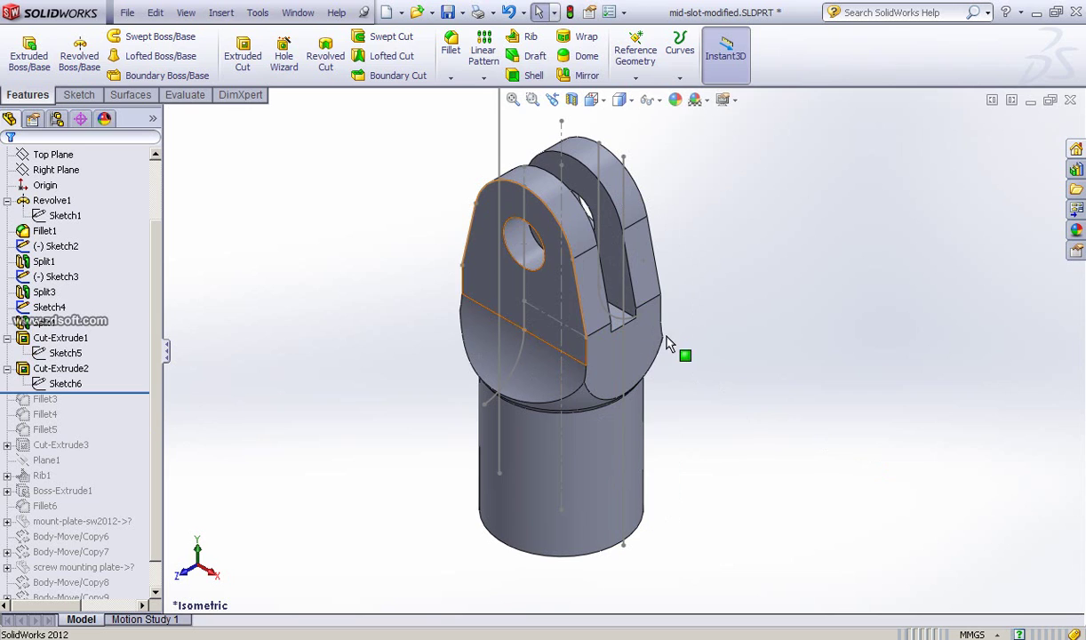
scroll(668, 345, down, 2)
ctrl+middle_drag(687, 340, 747, 366)
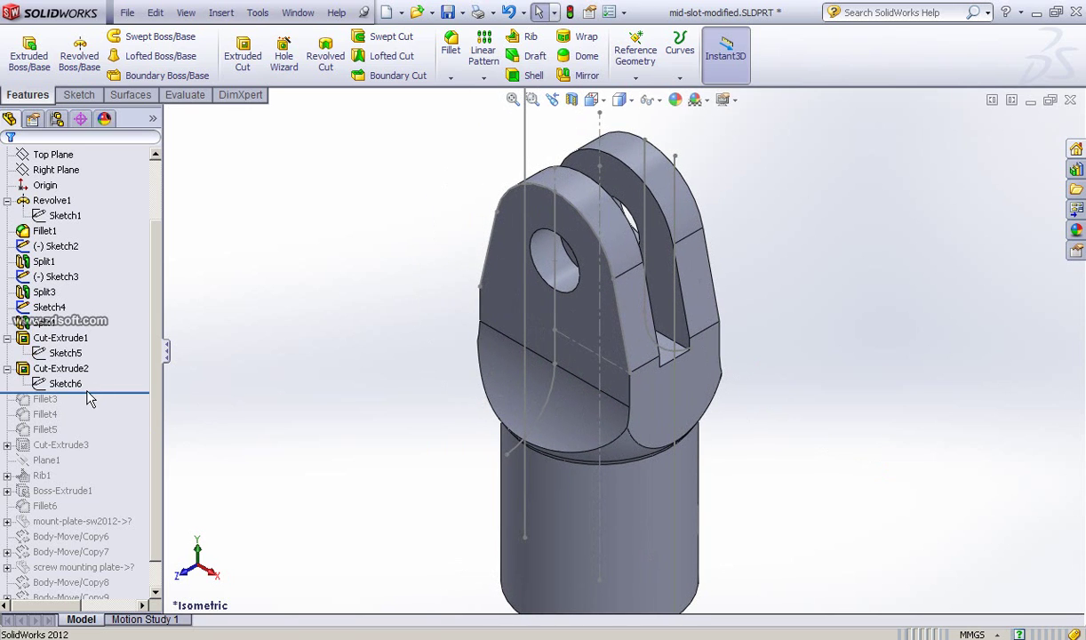
drag(104, 393, 48, 407)
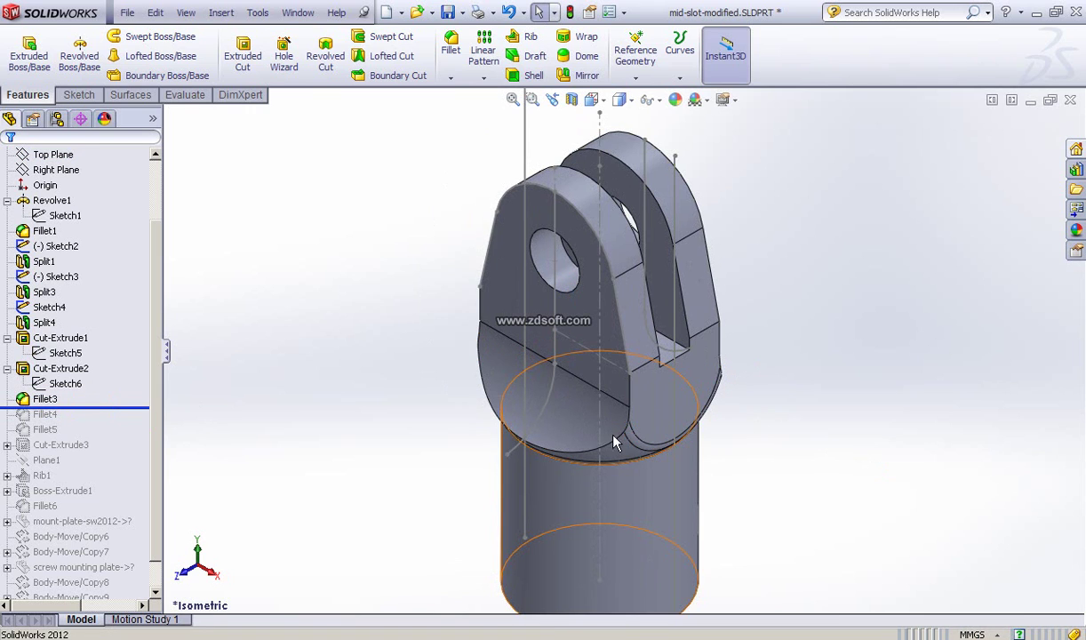
Examine the edges rounded by Fillet3 around the head, comparing the model with the history rolled back before it and forward again
middle_drag(819, 455, 727, 375)
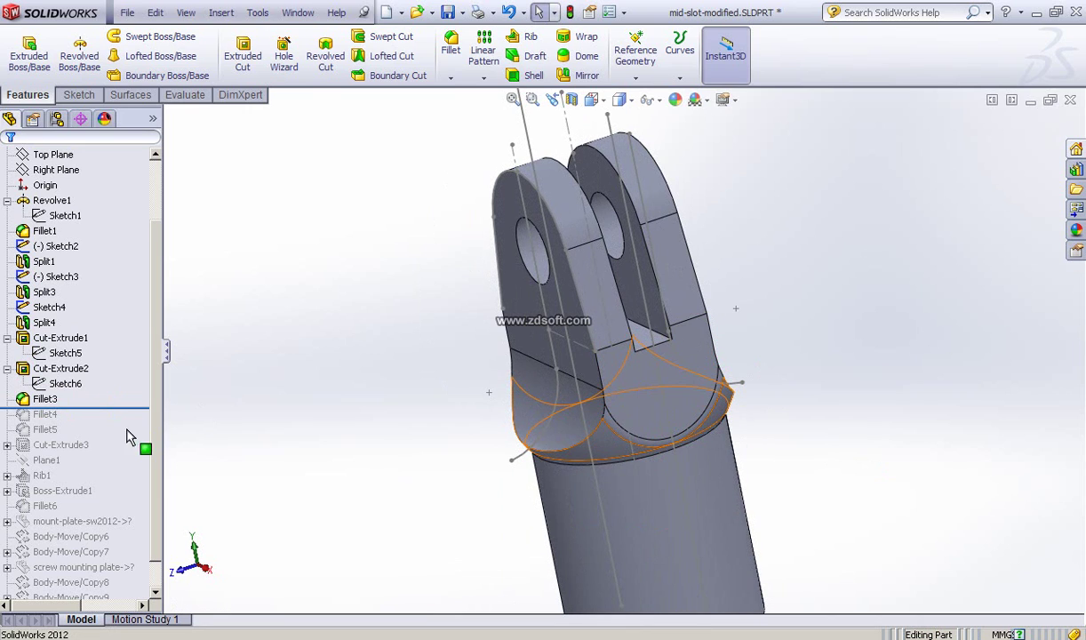
click(30, 402)
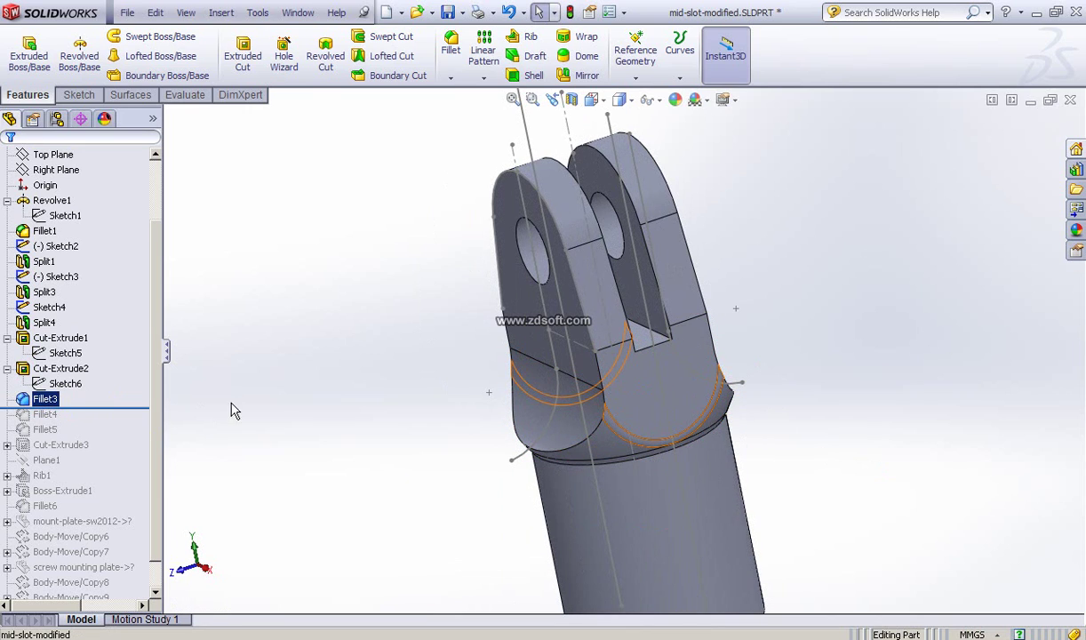
click(633, 447)
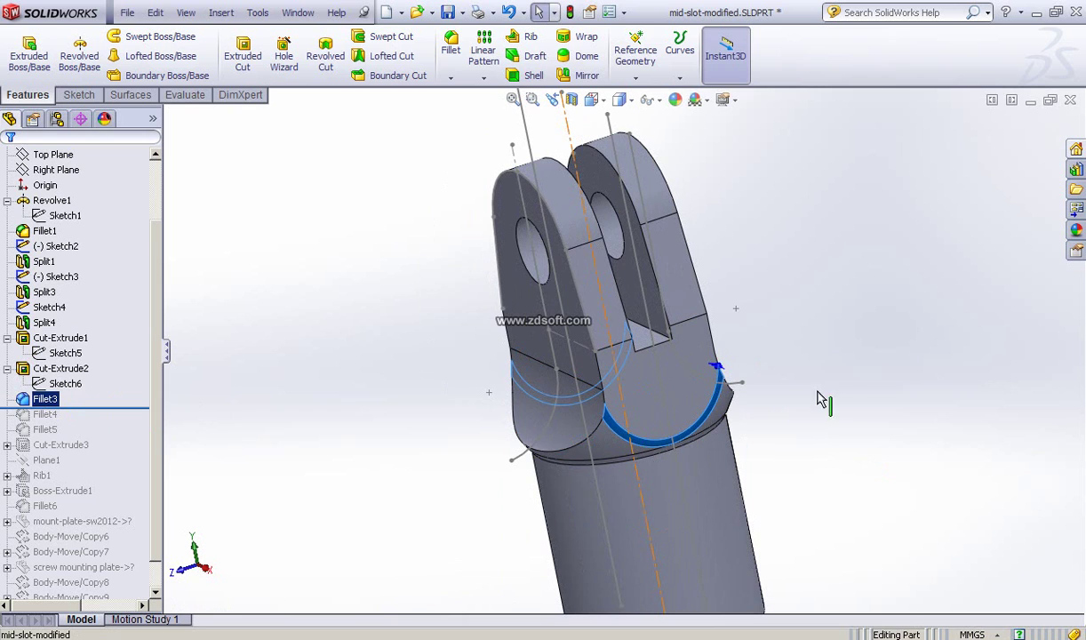
mouse_move(762, 443)
middle_down()
mouse_move(740, 452)
mouse_move(699, 432)
middle_up()
click(700, 432)
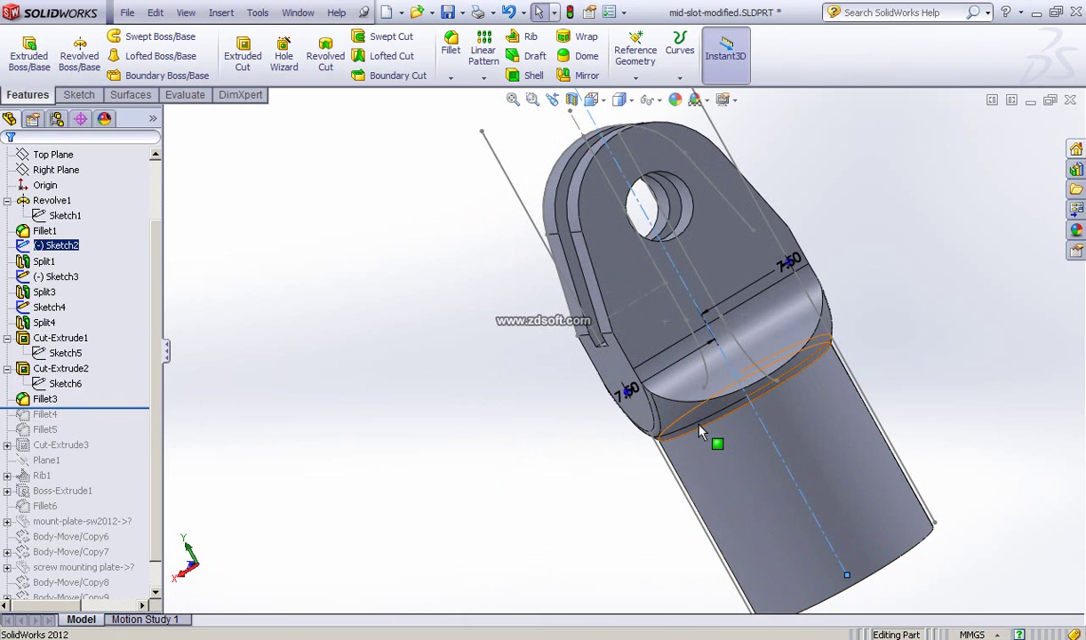
scroll(700, 431, down, 1)
middle_drag(627, 274, 640, 378)
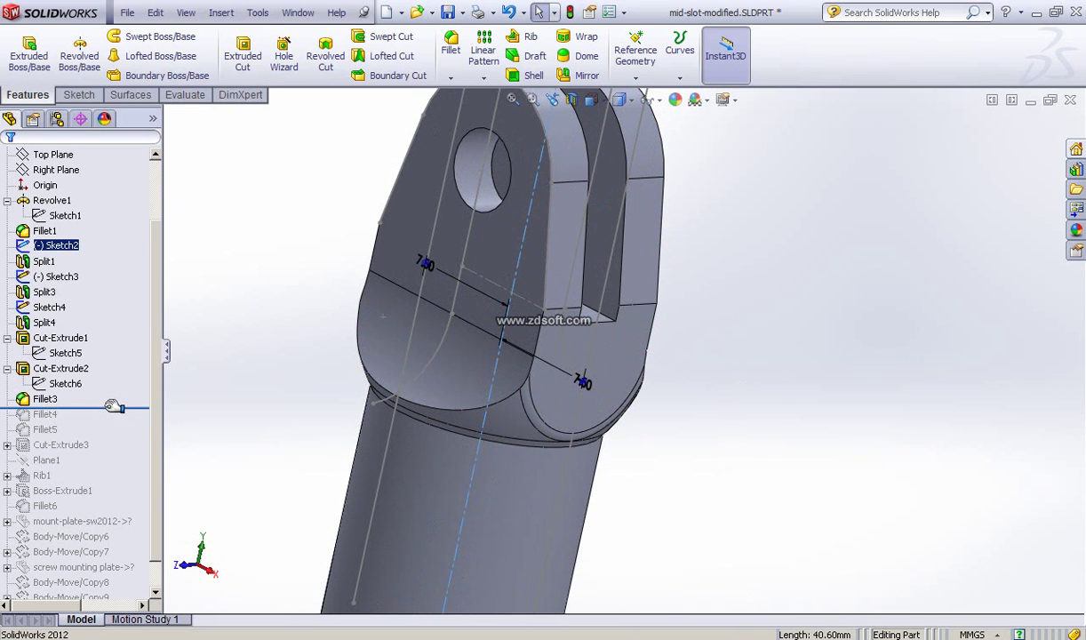
drag(114, 406, 114, 390)
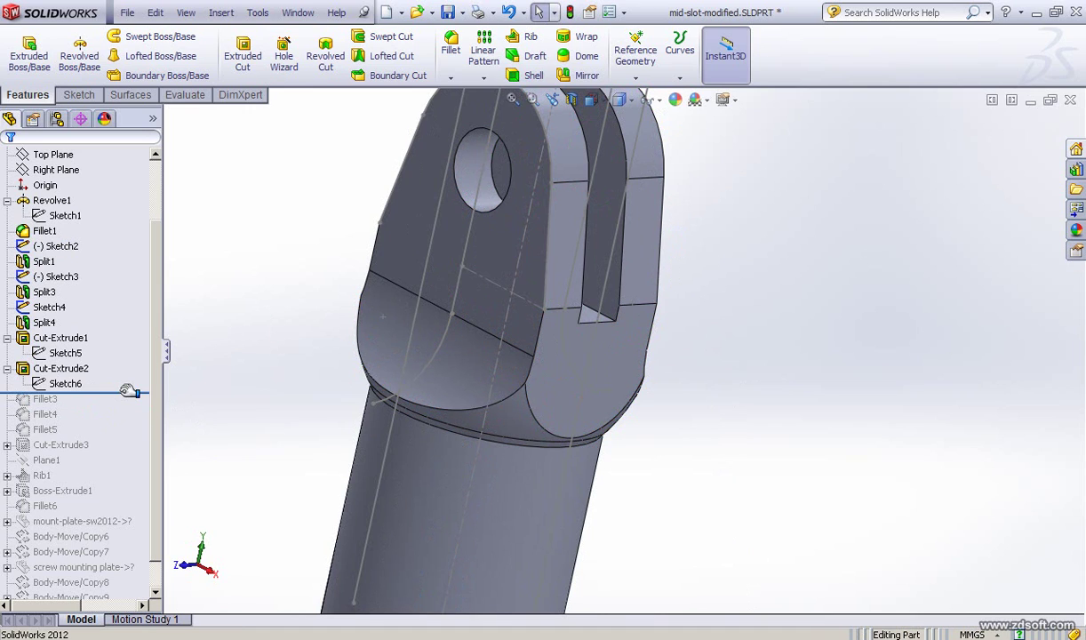
drag(128, 391, 133, 406)
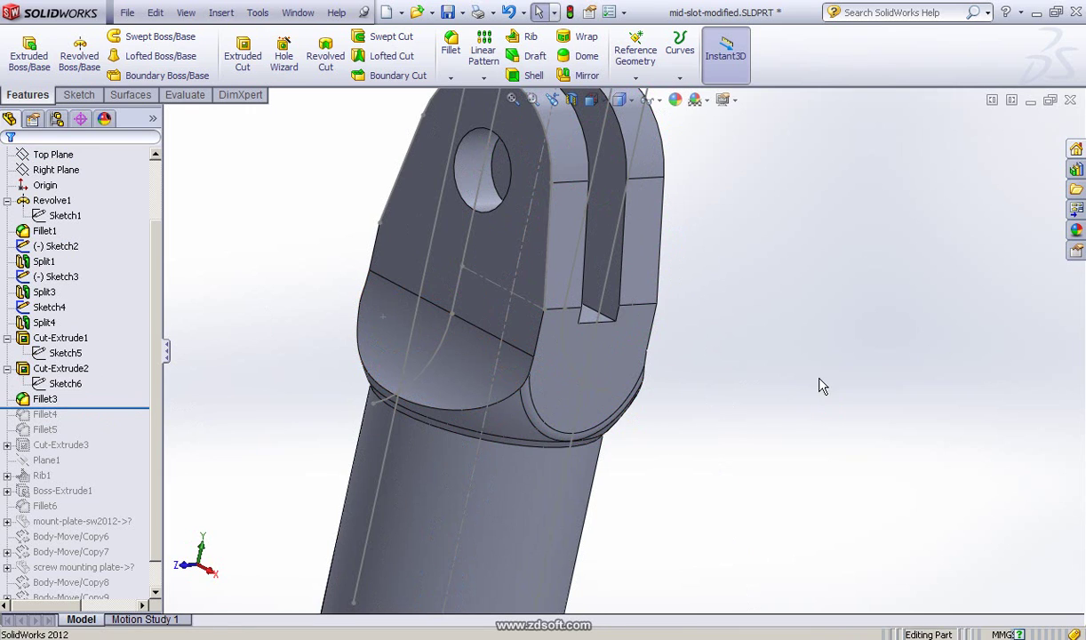
Roll the history forward to include Fillet4, comparing the slotted head with and without the feature
middle_drag(436, 351, 237, 440)
mouse_move(125, 408)
mouse_down()
mouse_move(116, 426)
mouse_move(129, 423)
mouse_up()
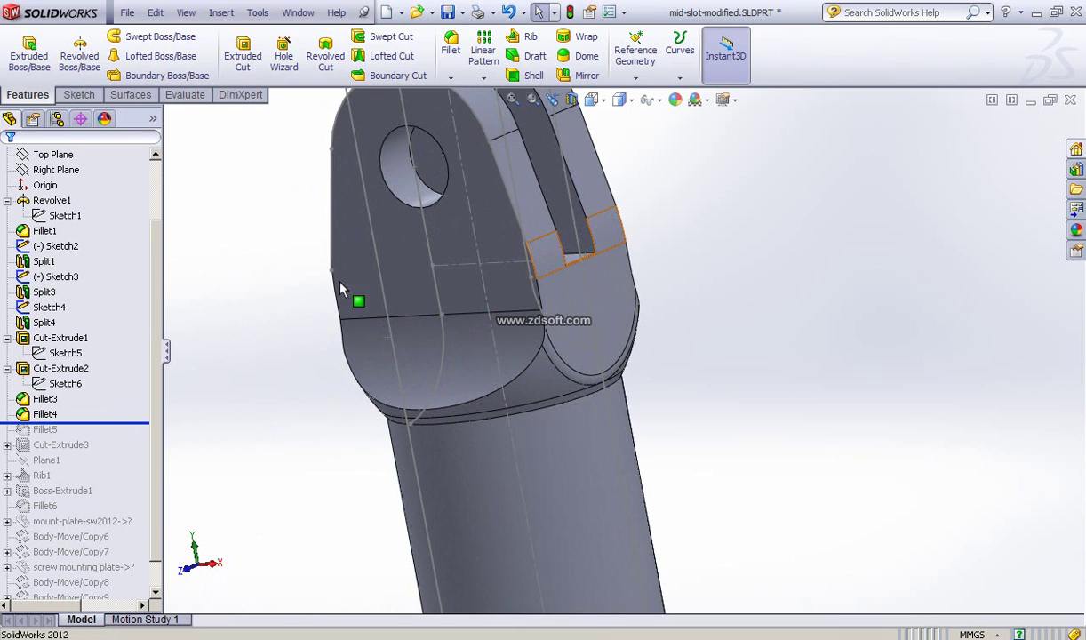
middle_drag(316, 323, 342, 292)
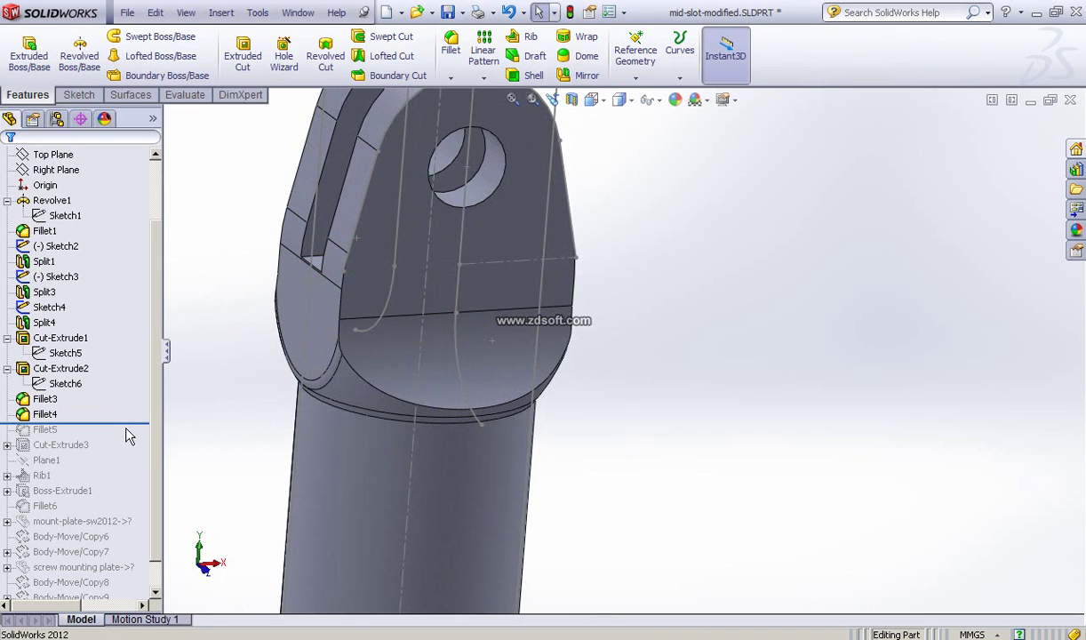
drag(136, 423, 135, 407)
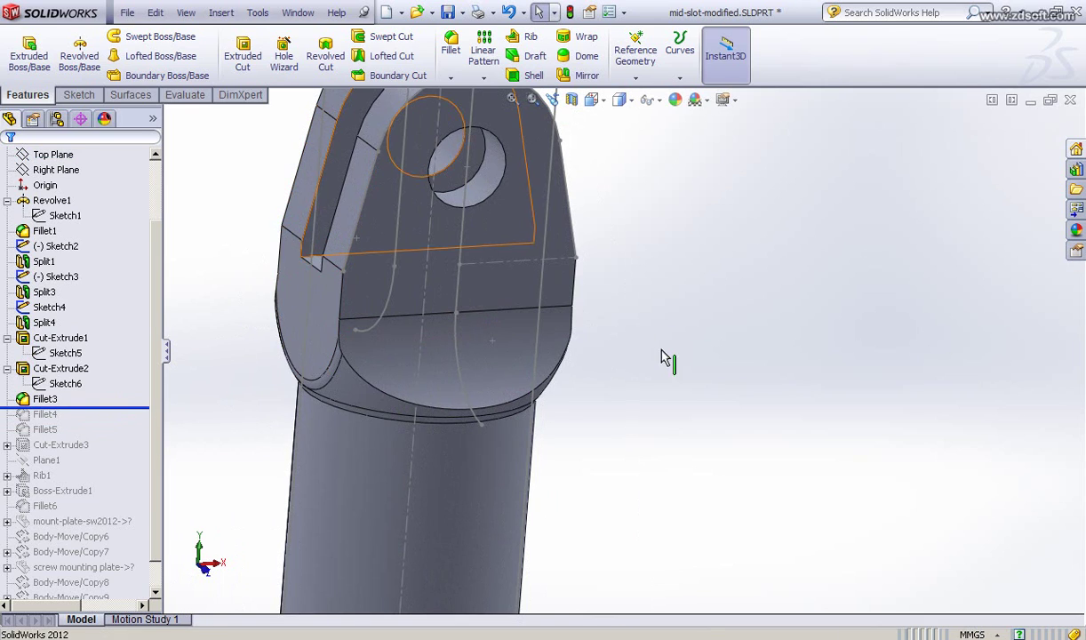
middle_drag(664, 359, 610, 191)
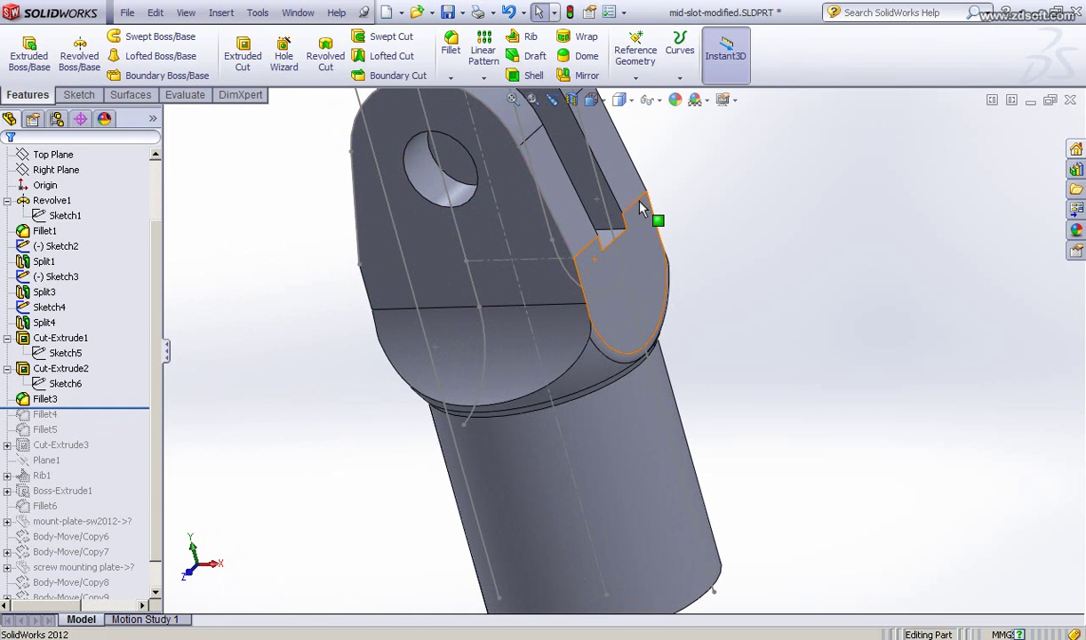
drag(129, 409, 126, 421)
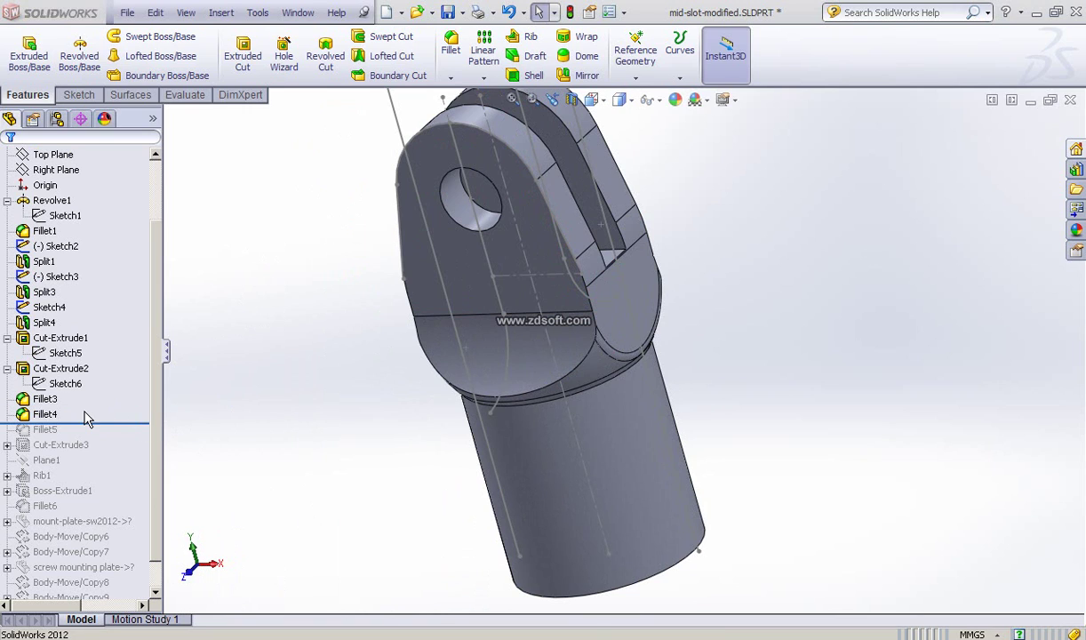
Roll the history forward to include Fillet5 and inspect the rounded outer edges of the fork
drag(112, 423, 110, 432)
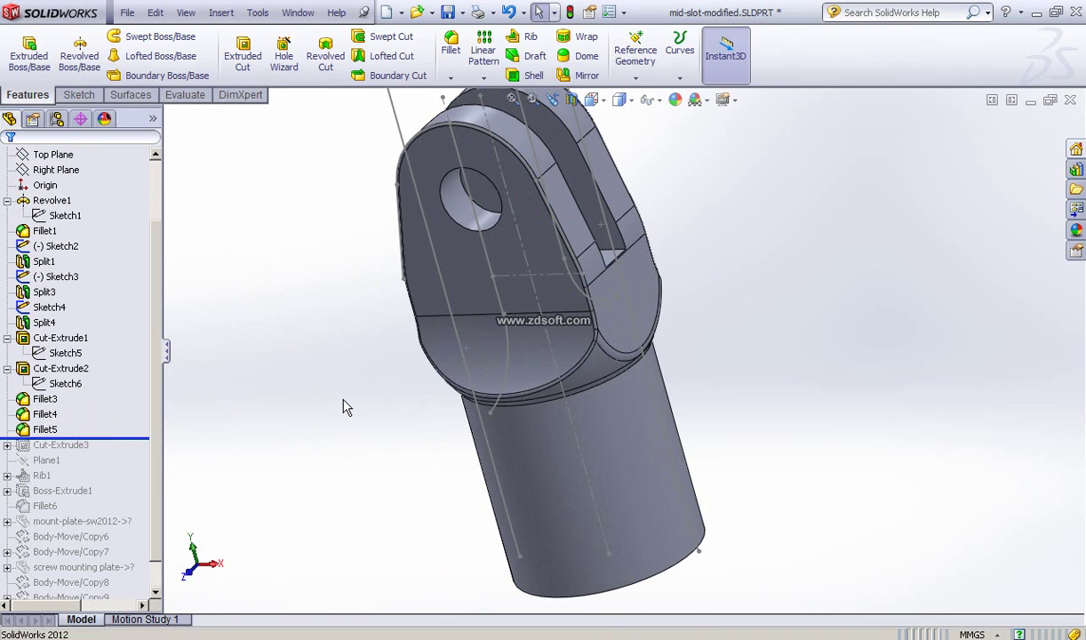
scroll(611, 350, down, 2)
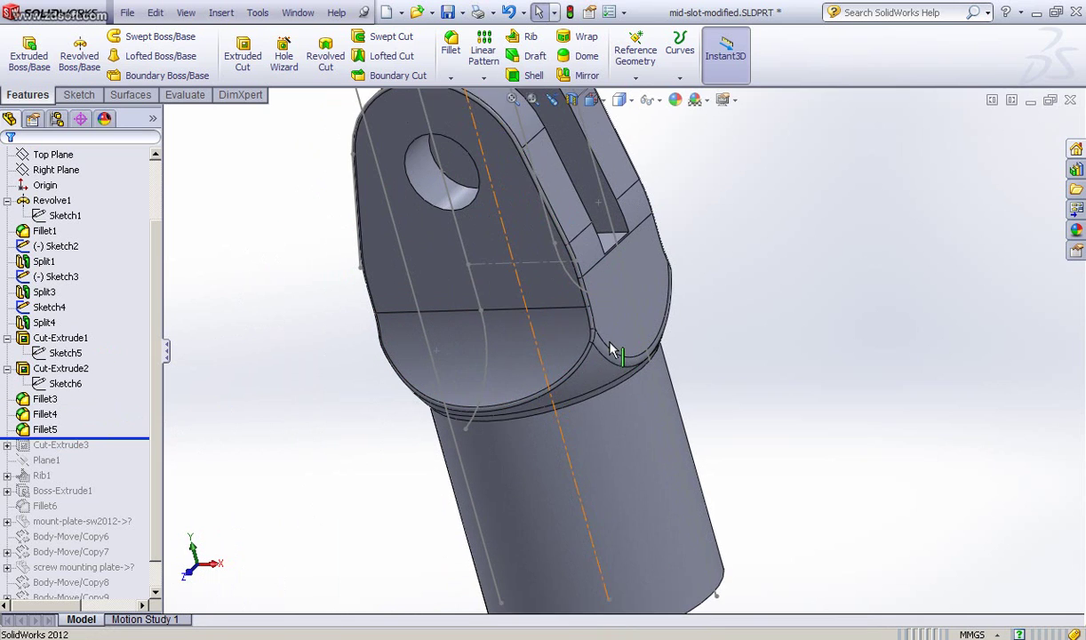
scroll(611, 349, down, 1)
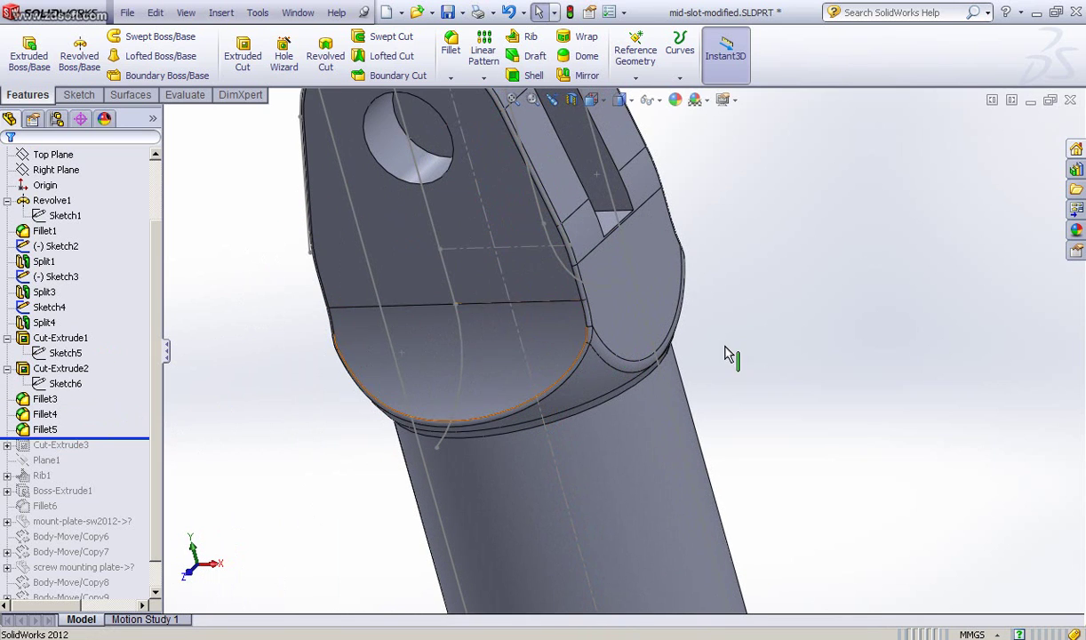
middle_drag(749, 345, 529, 482)
ctrl+middle_drag(599, 301, 589, 316)
ctrl+middle_drag(548, 168, 532, 171)
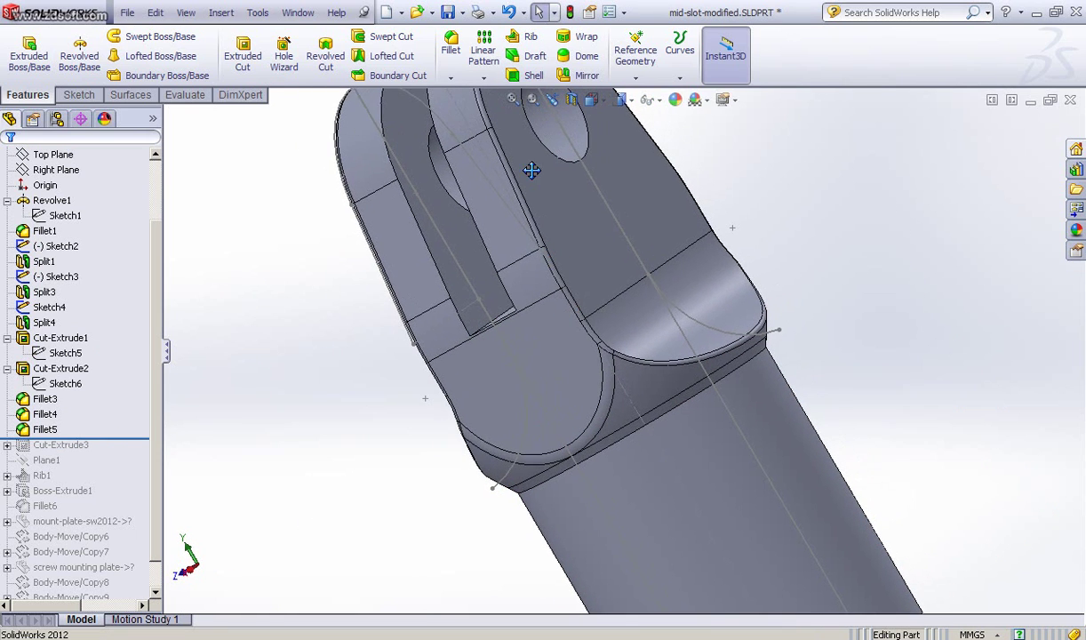
Open Fillet5's definition to review its radius and selected edges, accept it, and inspect the curved edge below the flat face
click(26, 434)
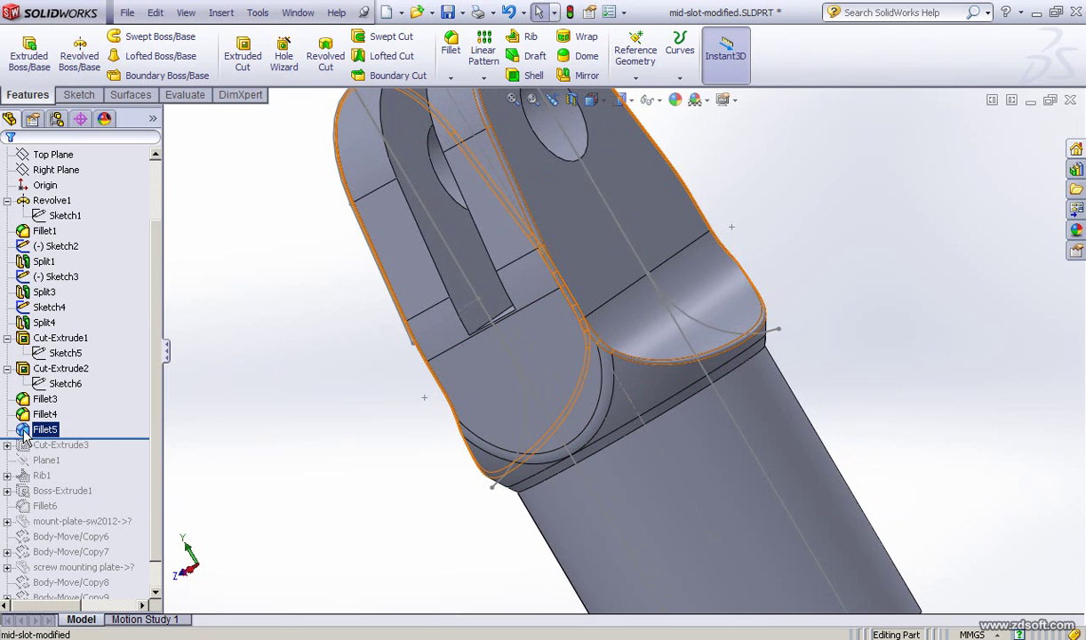
click(36, 378)
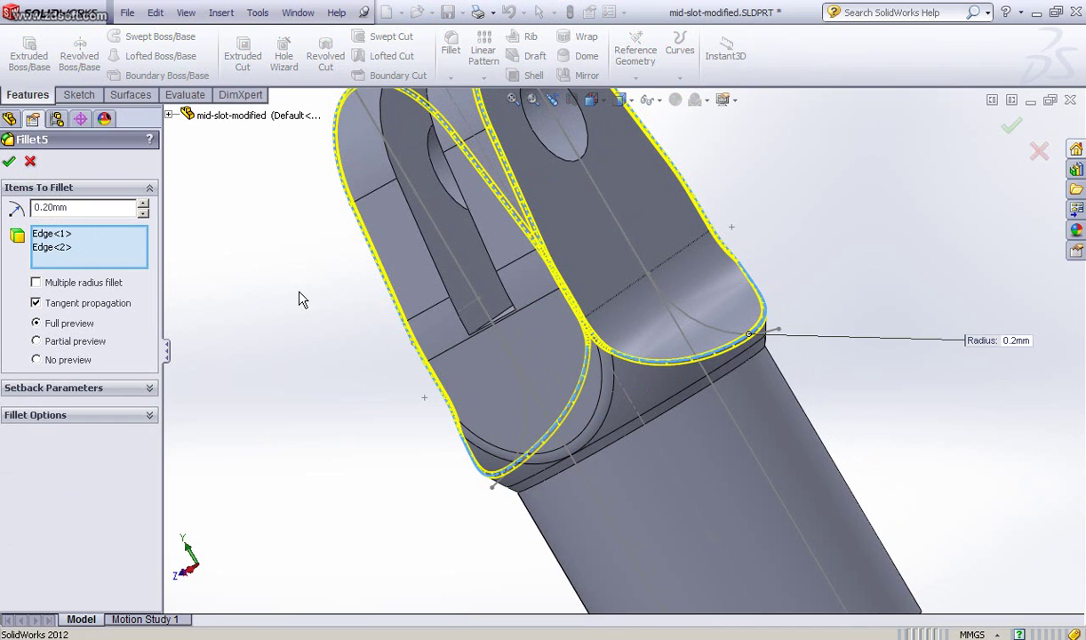
key(Return)
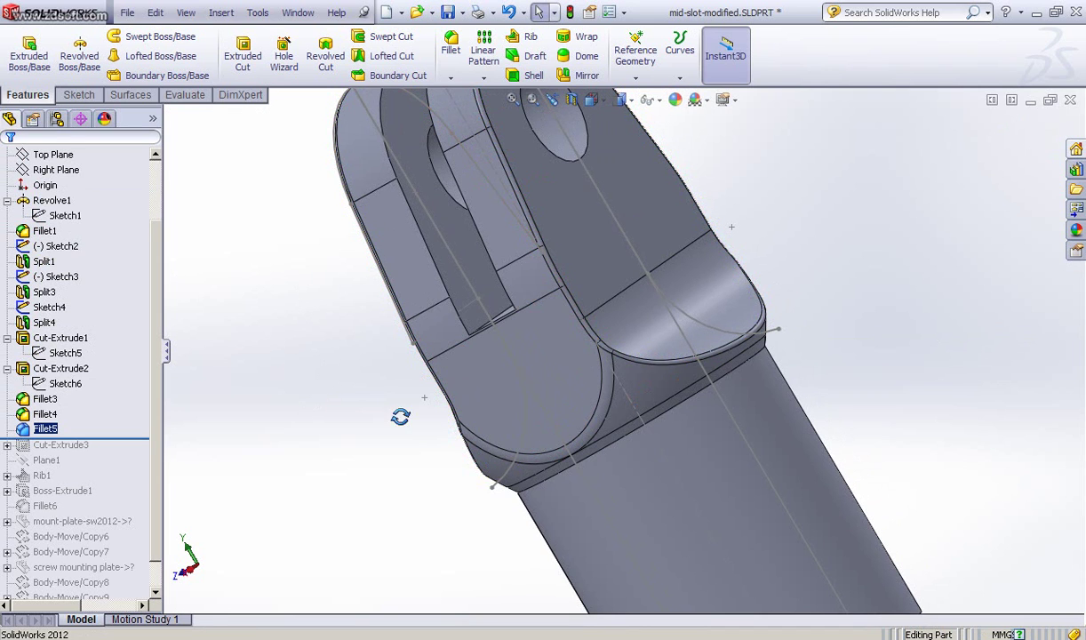
middle_drag(400, 416, 686, 310)
click(674, 313)
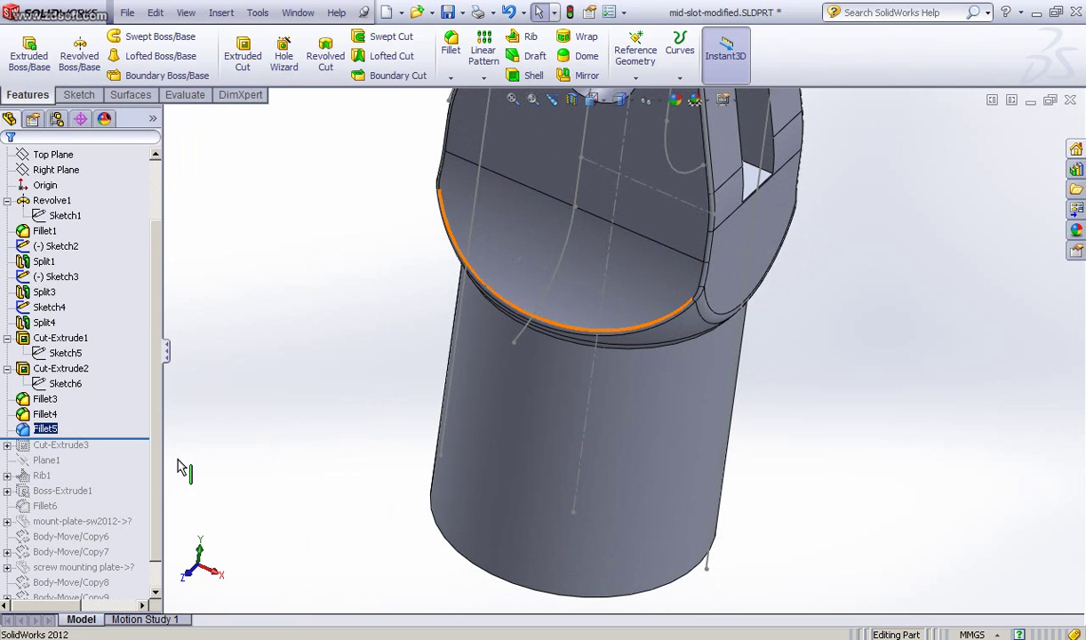
Roll the history forward to include Cut-Extrude3 in the cylinder's end, and expand the feature to reveal its sketch
middle_drag(328, 467, 327, 407)
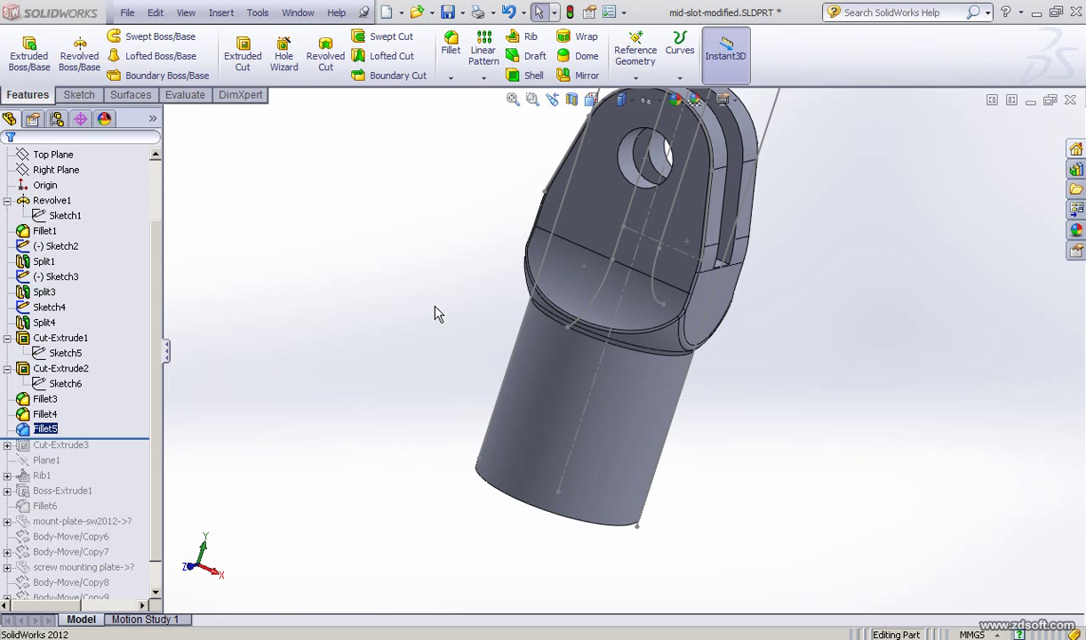
middle_drag(423, 342, 386, 355)
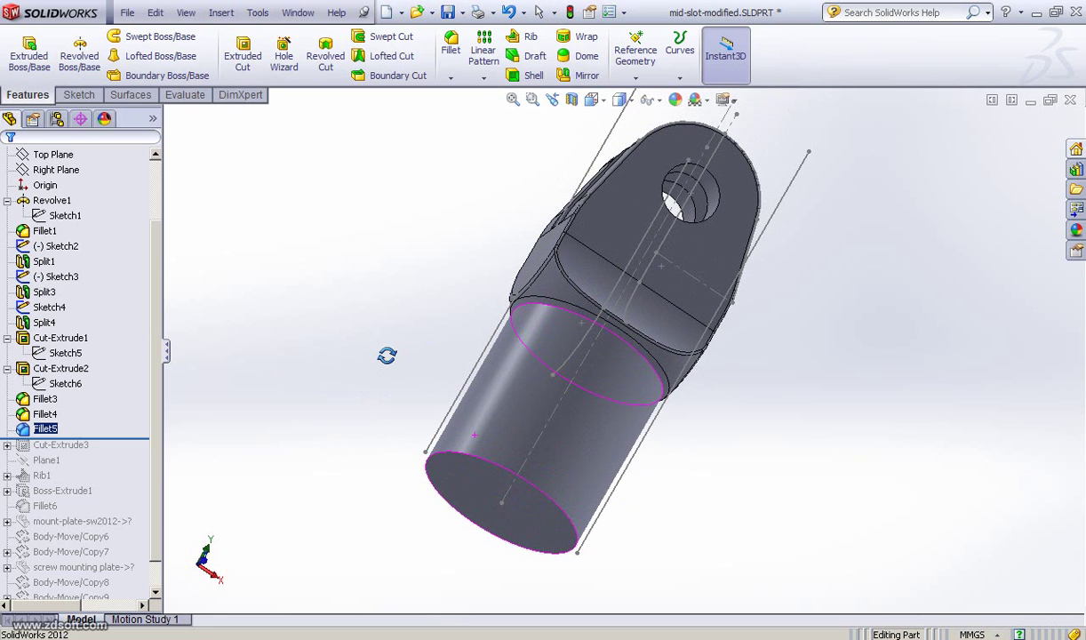
drag(124, 436, 125, 449)
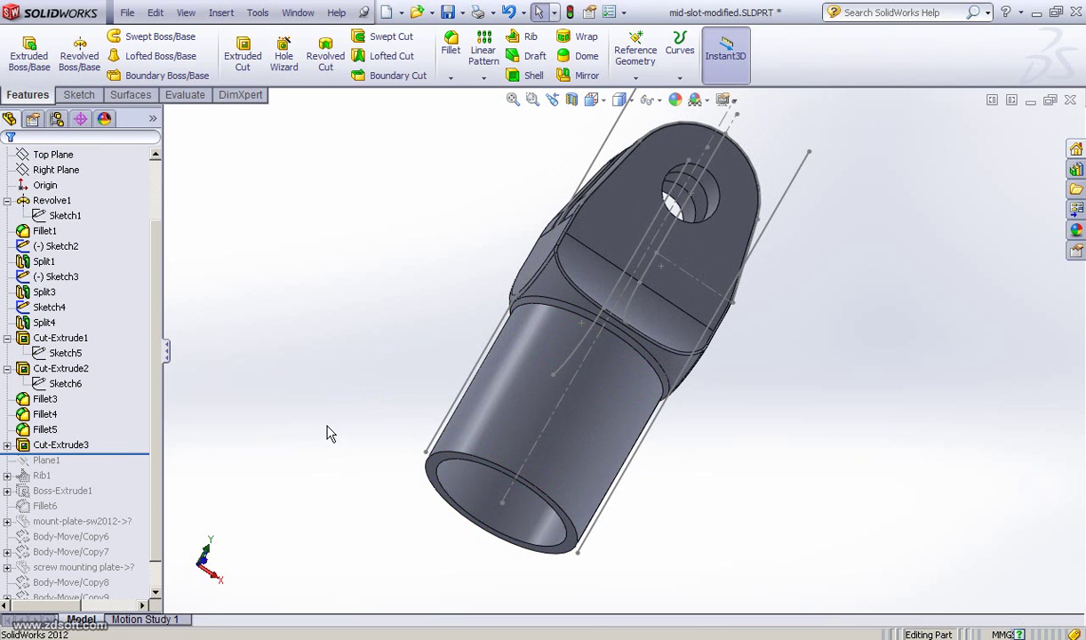
middle_drag(327, 432, 327, 414)
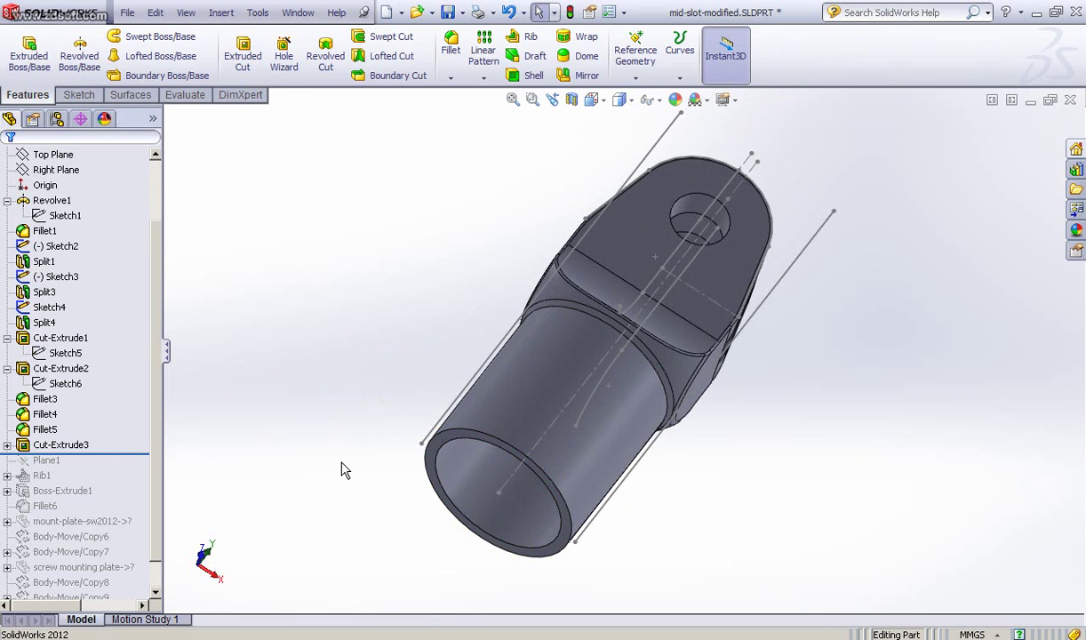
click(7, 445)
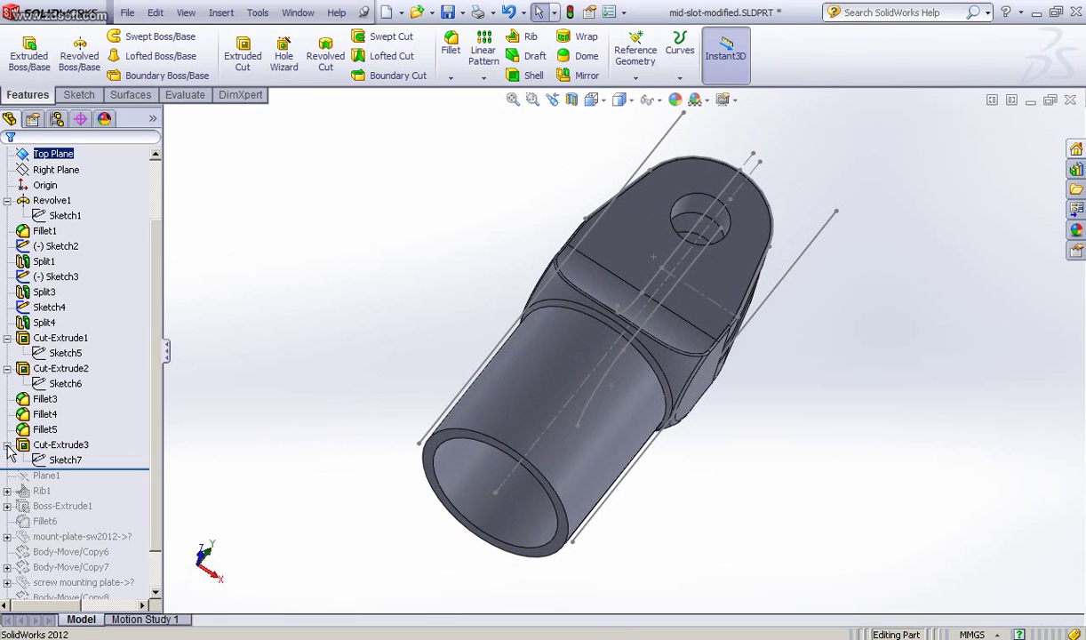
Open Sketch7 to review the bore's circle, exit it, and review Cut-Extrude3's end condition and depth, accepting the definition
click(59, 460)
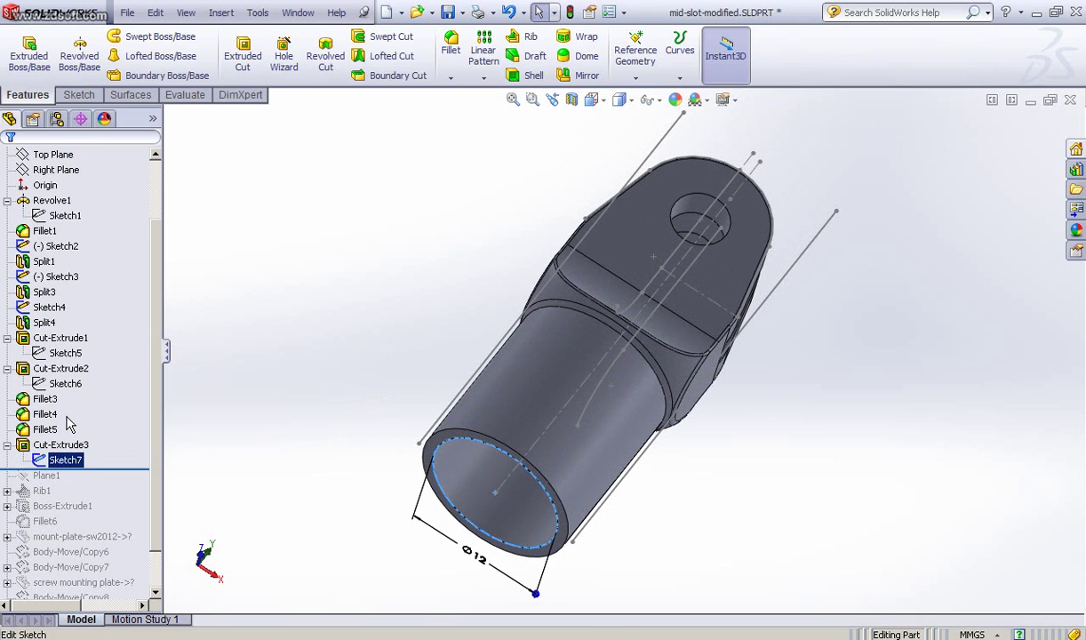
click(69, 424)
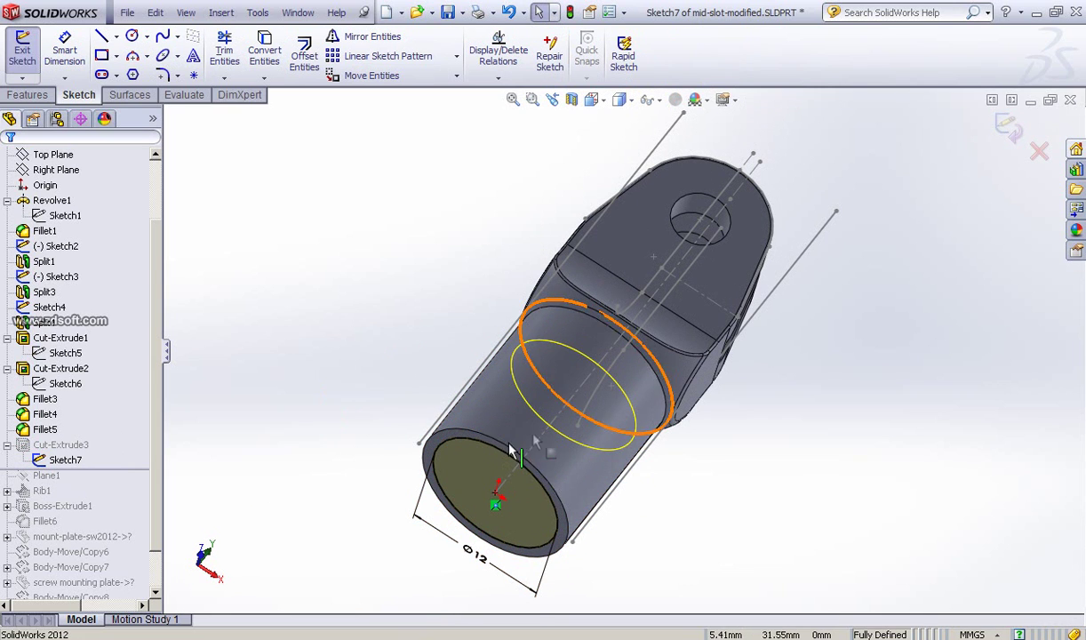
click(1010, 130)
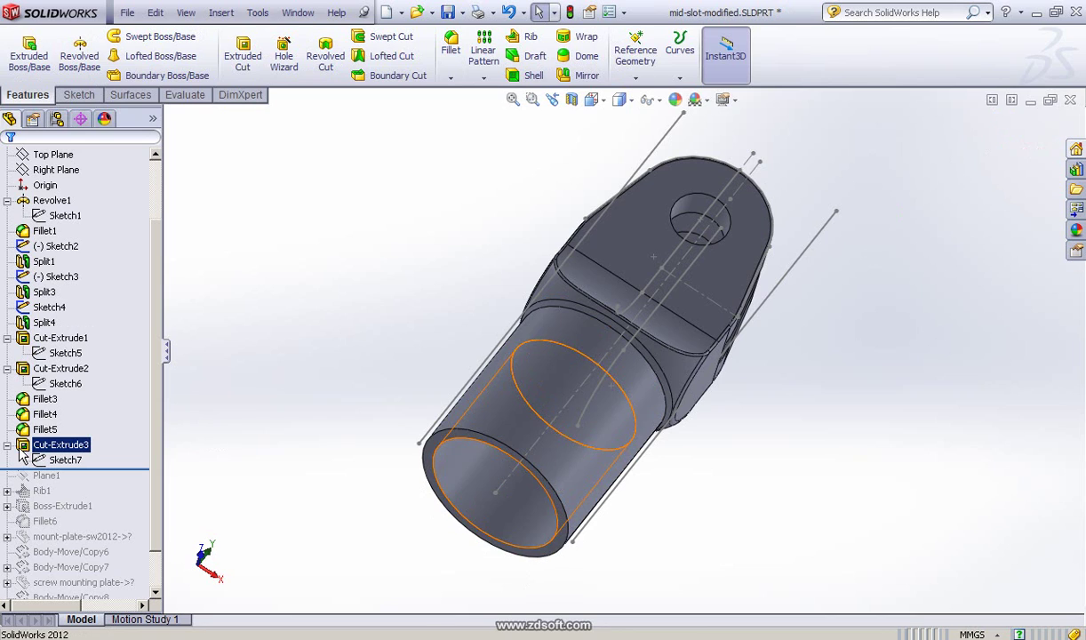
click(24, 447)
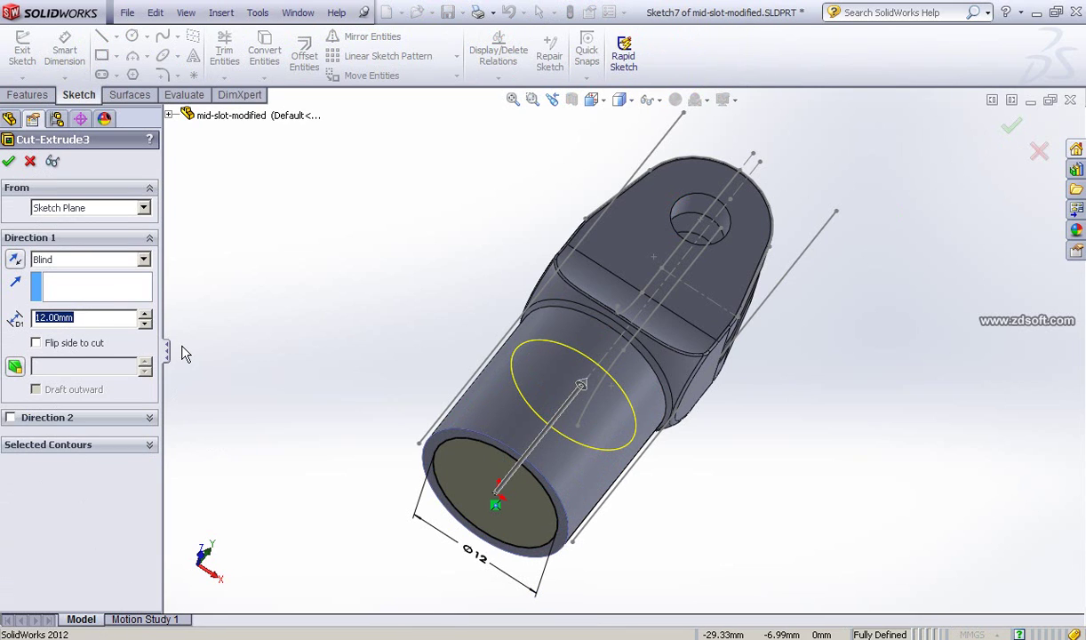
click(9, 161)
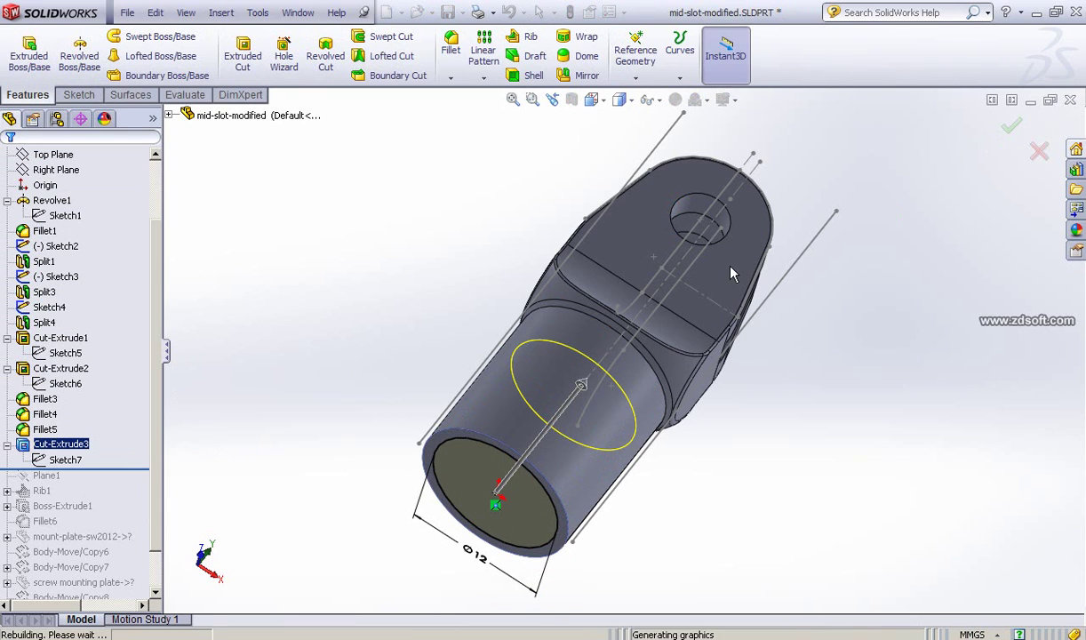
click(339, 356)
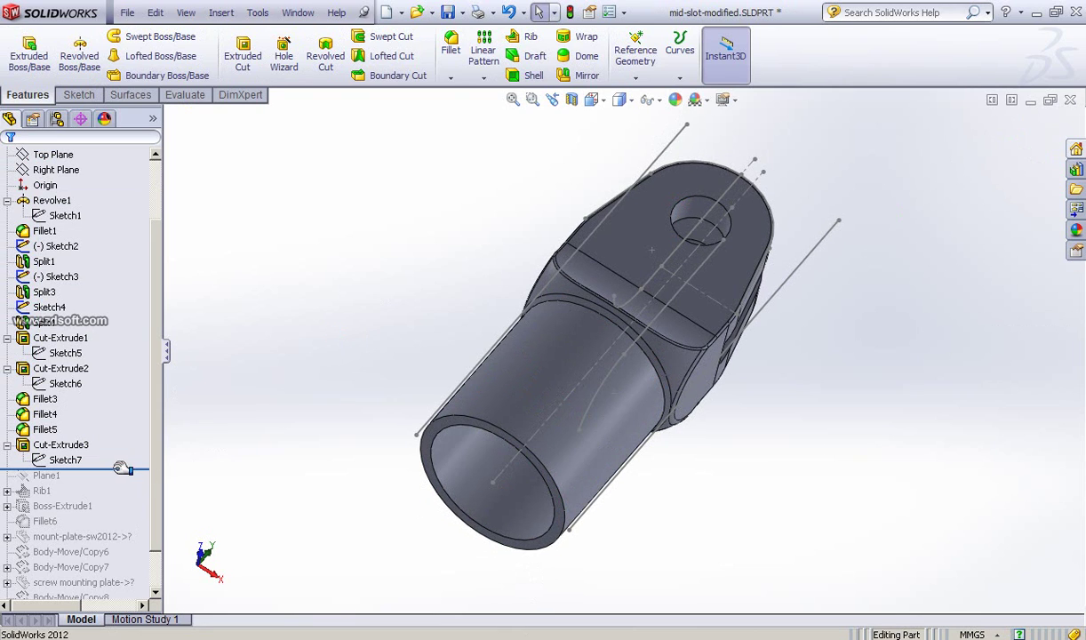
Roll the history forward to include Plane1 and inspect the plane's position inside the hollow cylinder
drag(121, 469, 129, 480)
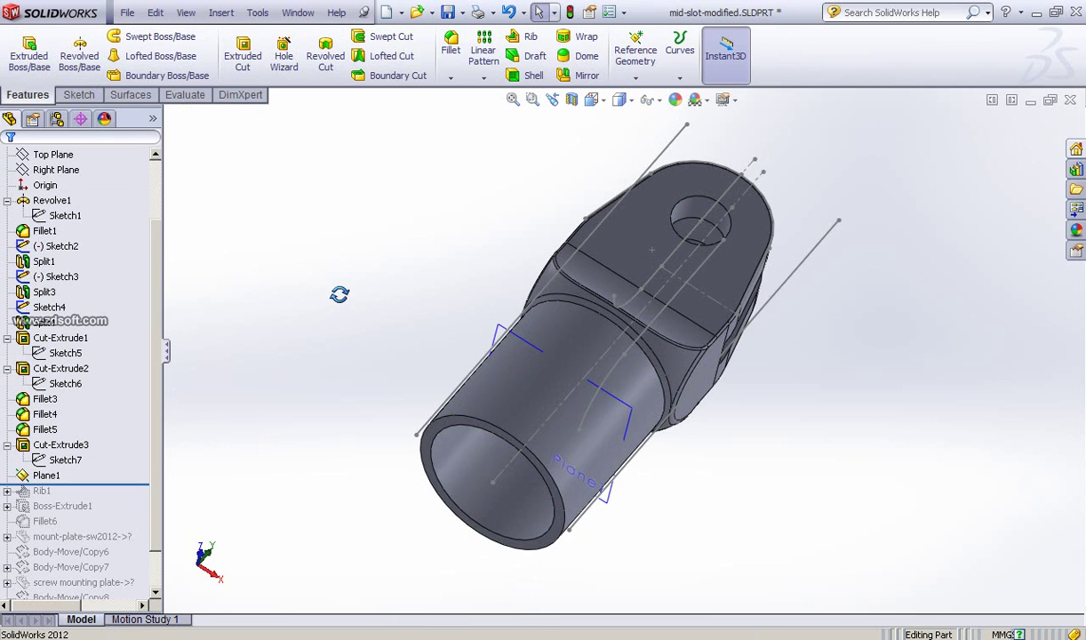
middle_drag(340, 294, 314, 304)
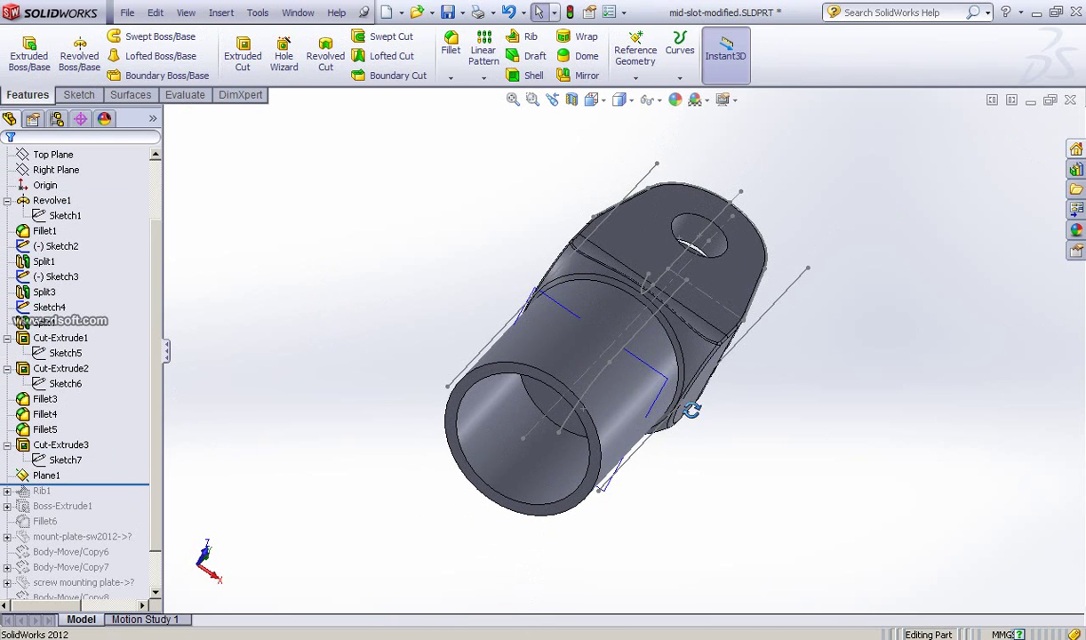
middle_drag(691, 410, 689, 409)
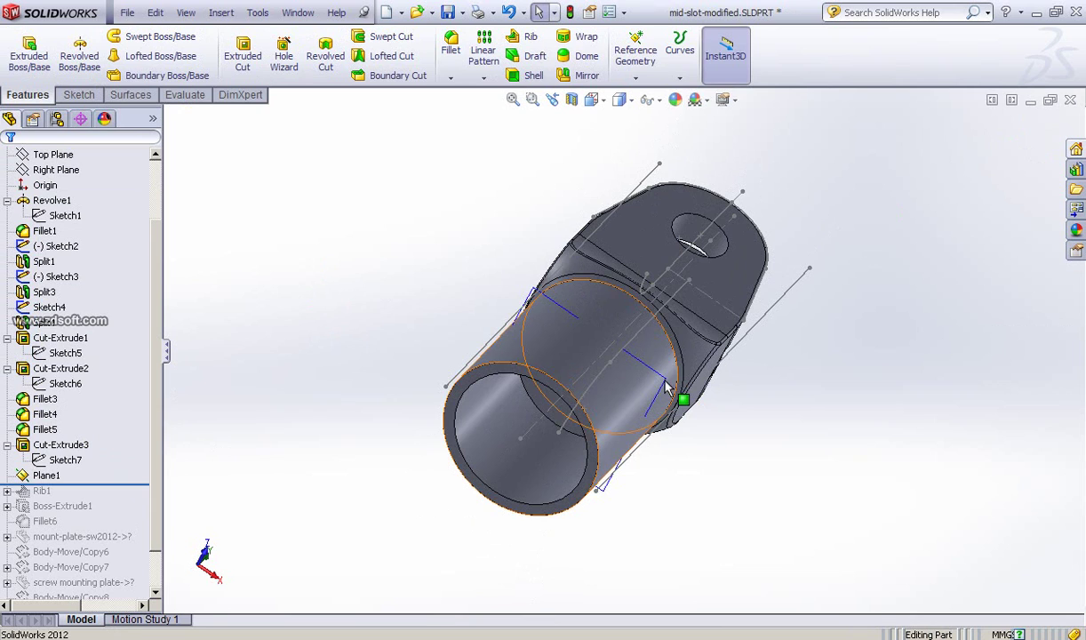
click(46, 475)
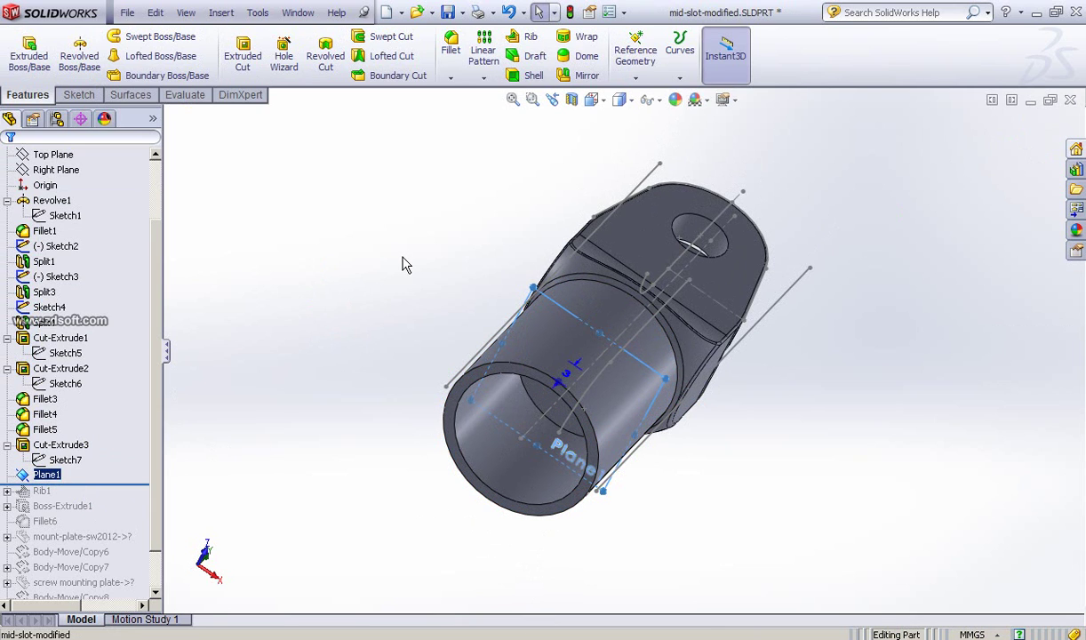
middle_drag(368, 277, 412, 282)
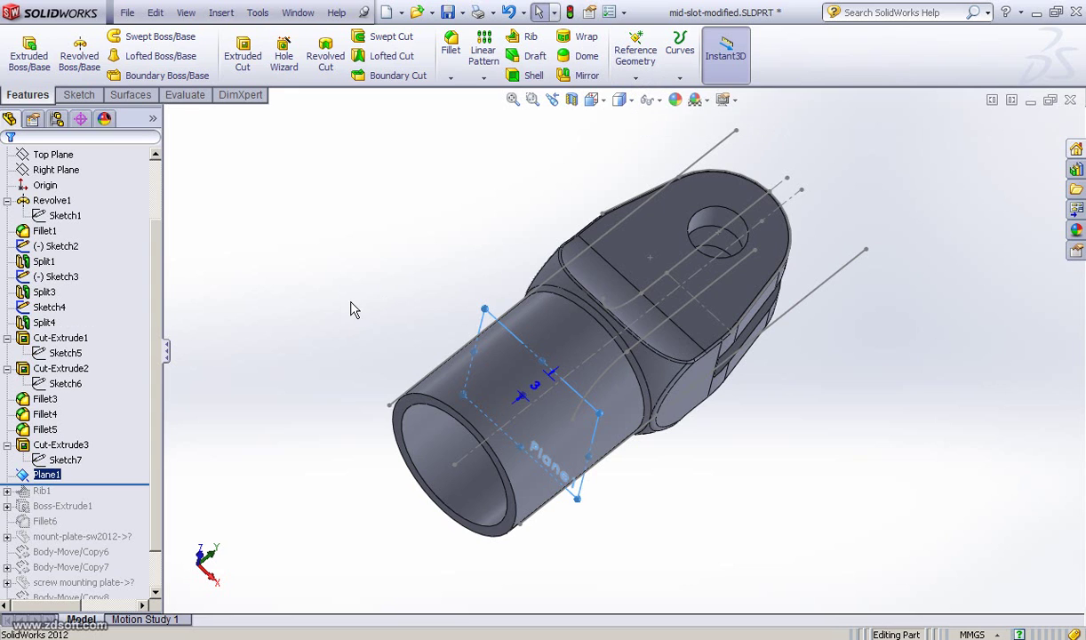
mouse_move(405, 250)
middle_down()
mouse_move(427, 236)
mouse_move(387, 230)
mouse_move(386, 245)
middle_up()
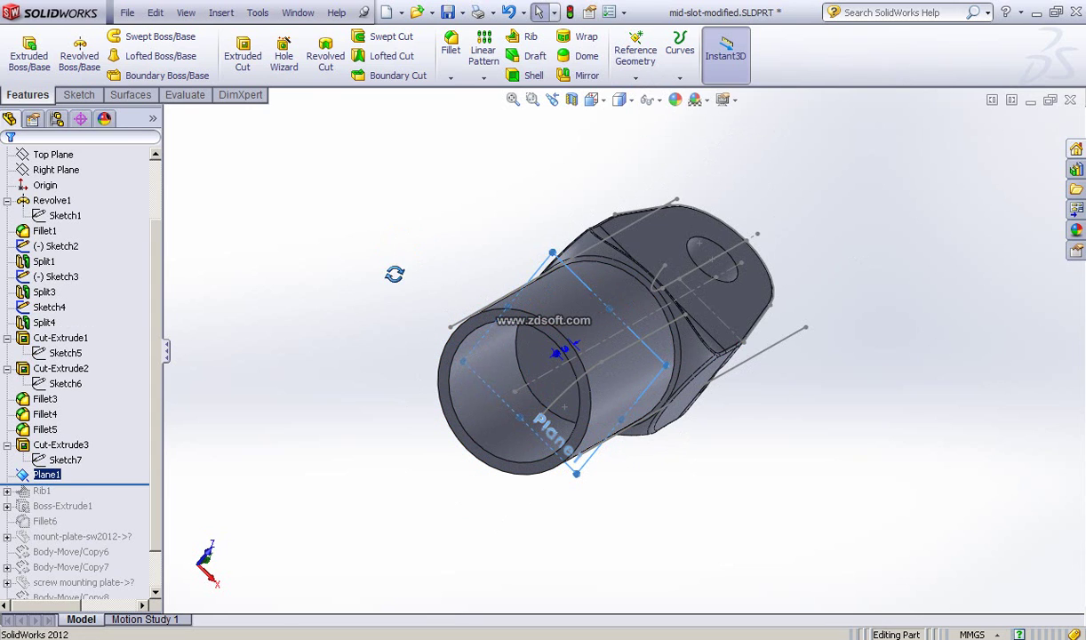
middle_drag(394, 274, 451, 266)
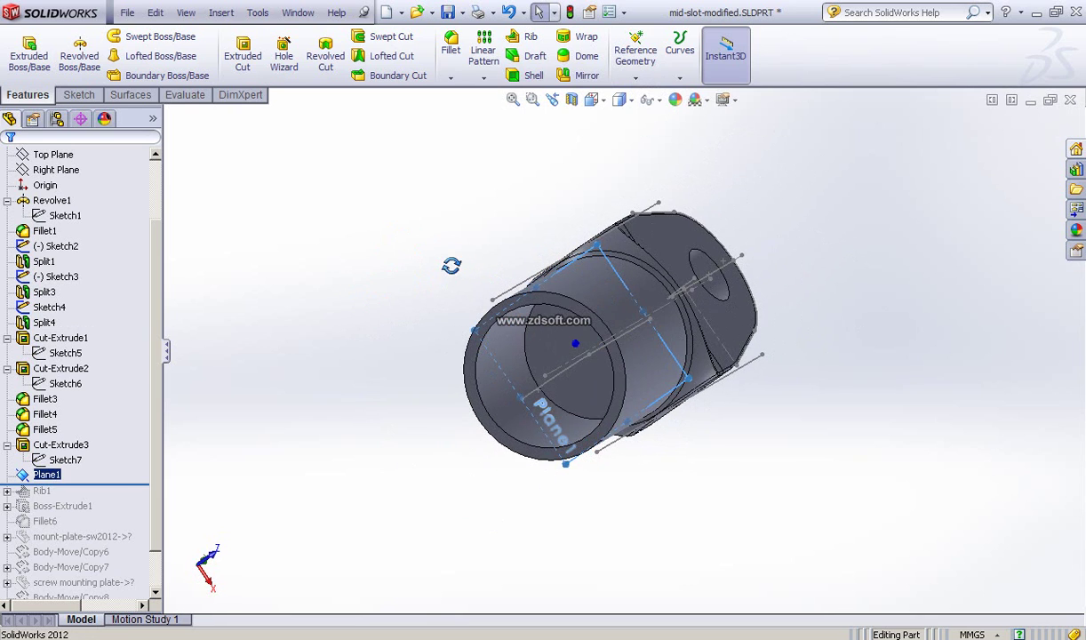
Roll the history forward to include Rib1 and inspect the crossed ribs inside the cylinder's bore
drag(125, 485, 124, 495)
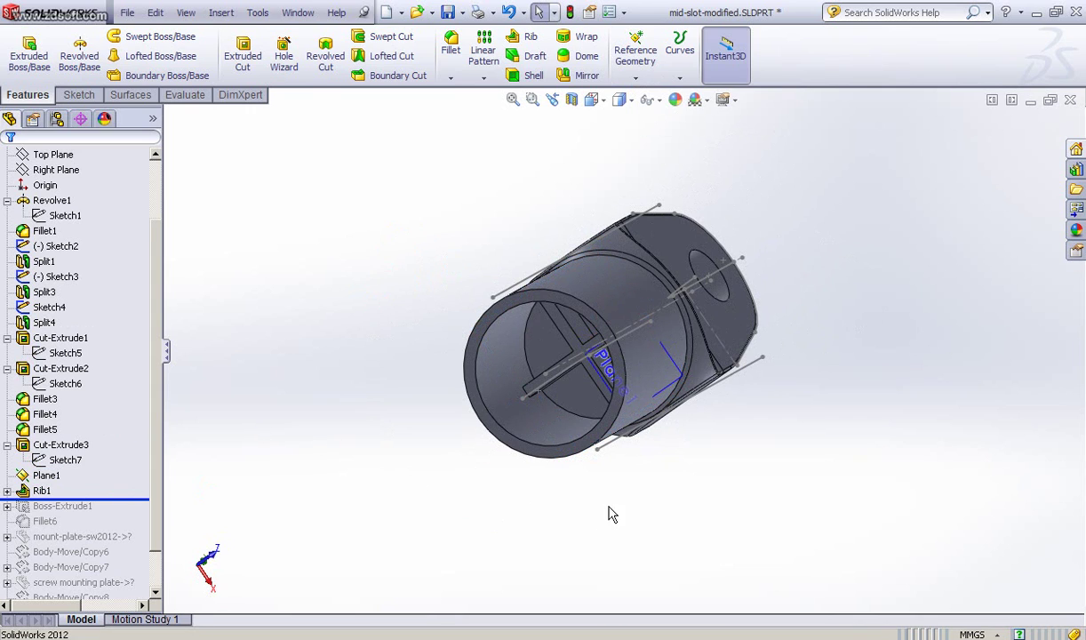
middle_drag(618, 505, 613, 509)
scroll(613, 510, up, 1)
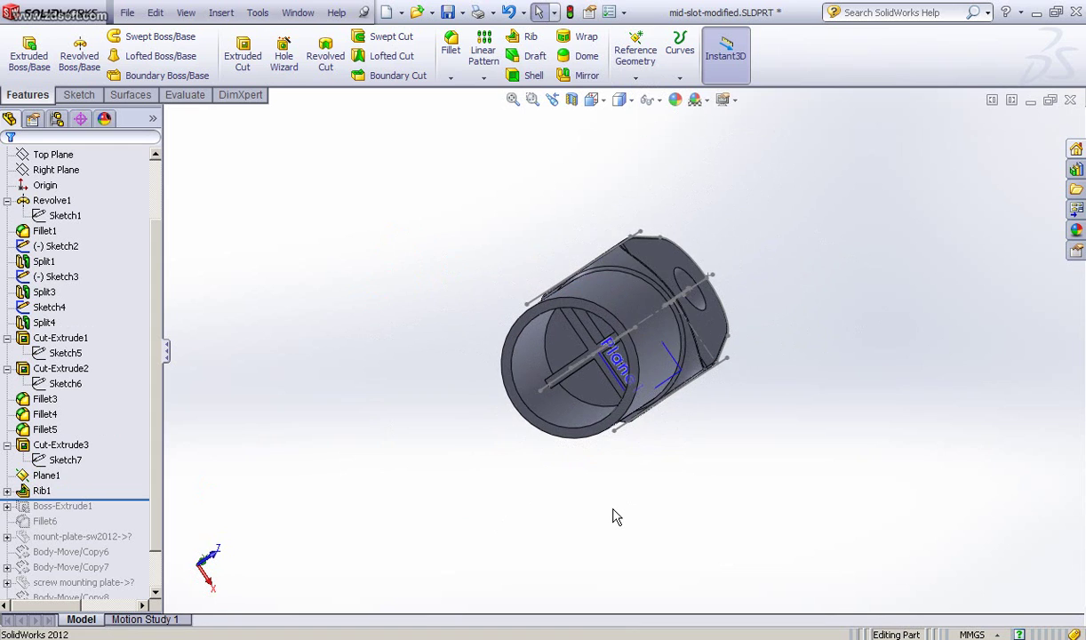
scroll(613, 509, up, 1)
scroll(609, 506, down, 3)
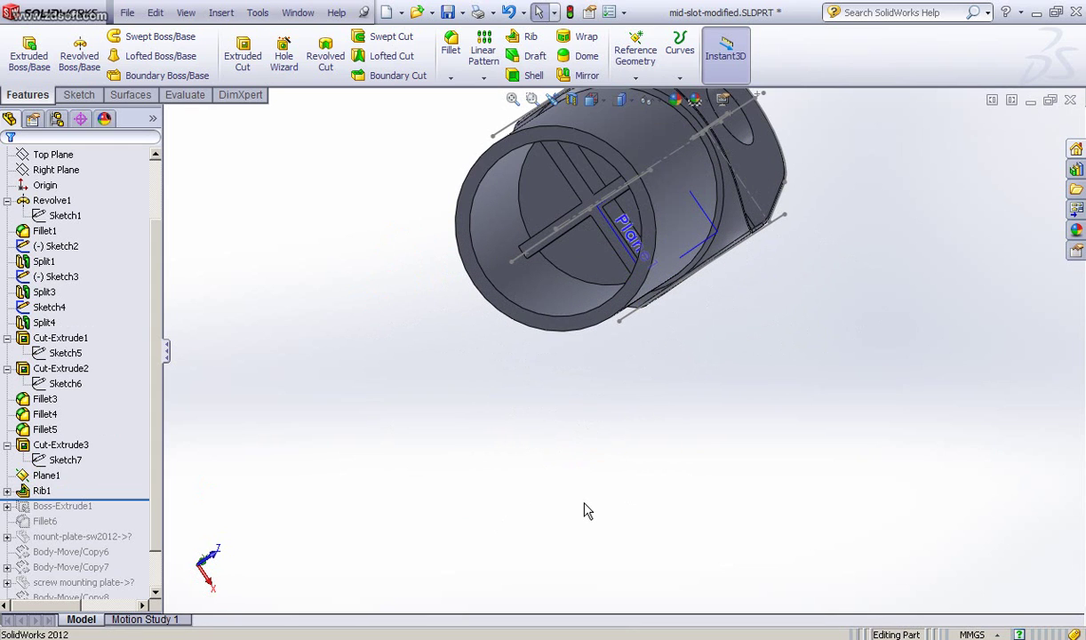
ctrl+middle_drag(584, 446, 556, 468)
scroll(565, 459, down, 1)
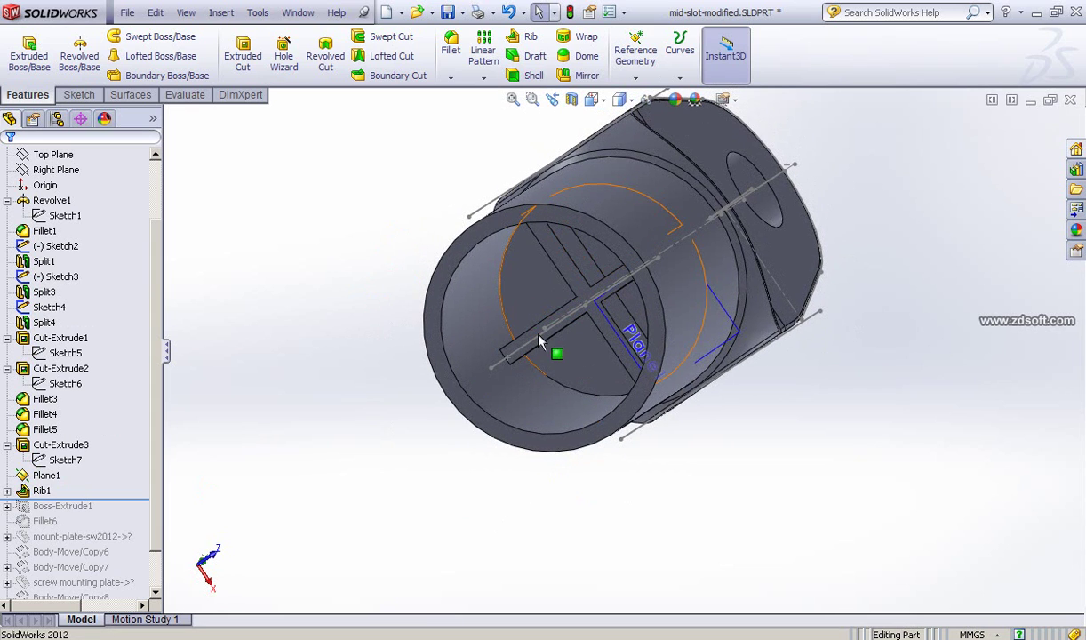
middle_drag(390, 303, 374, 283)
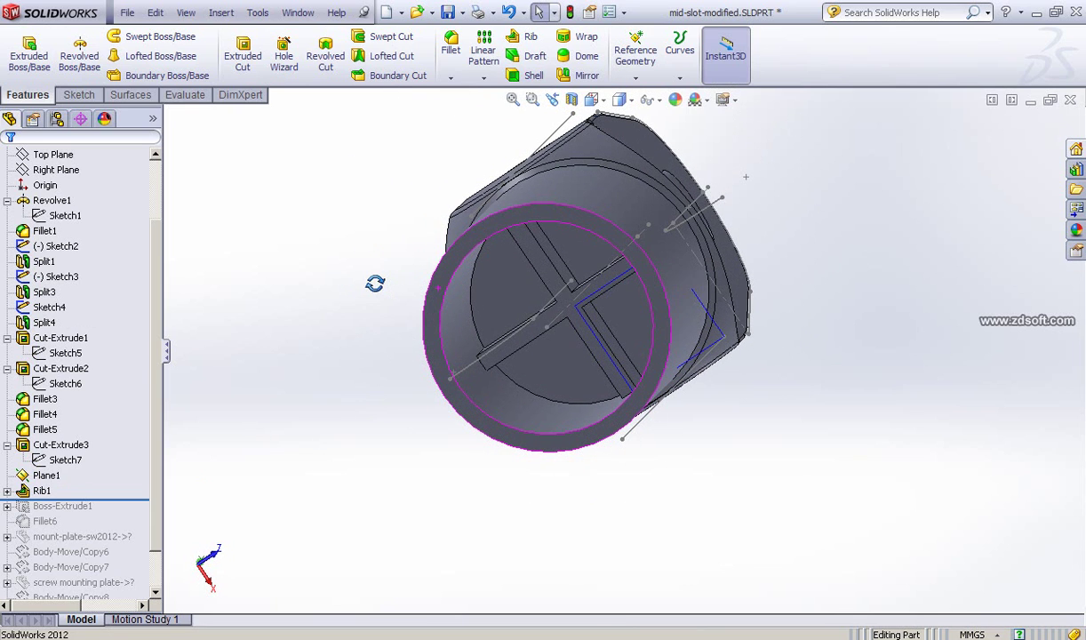
Expand Rib1 and open Sketch8 to review its crossing lines and relations, closing the sketch again
click(7, 490)
click(62, 505)
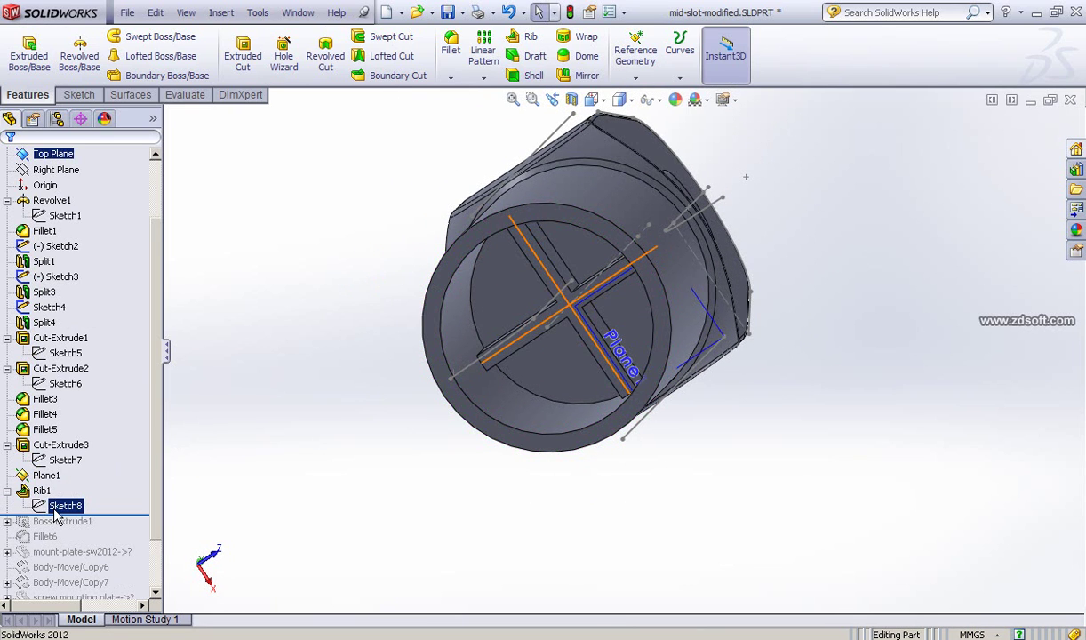
click(65, 463)
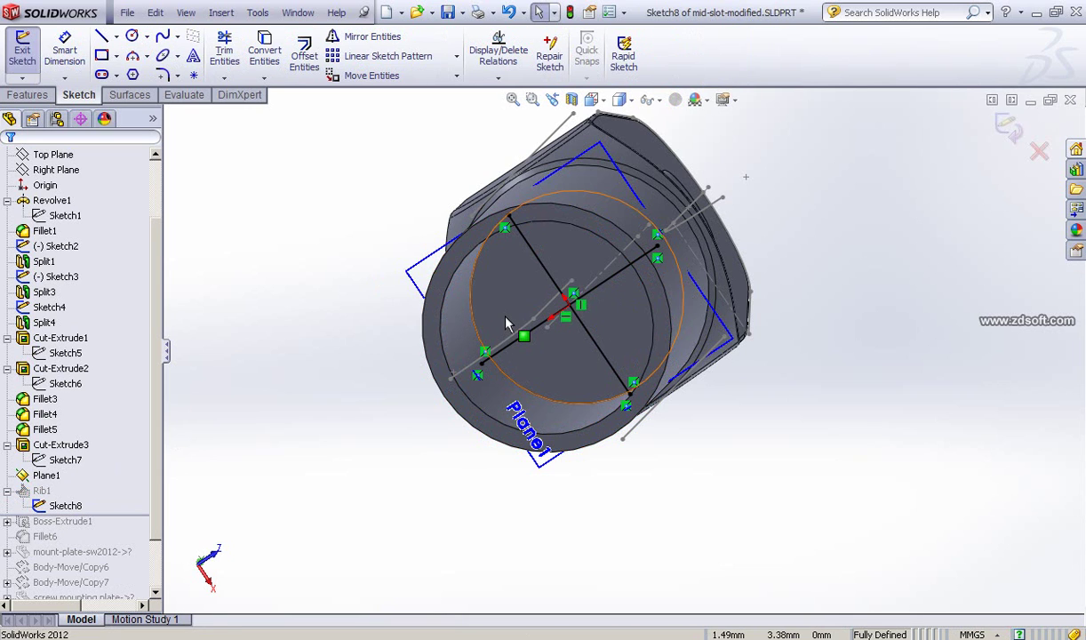
click(1005, 132)
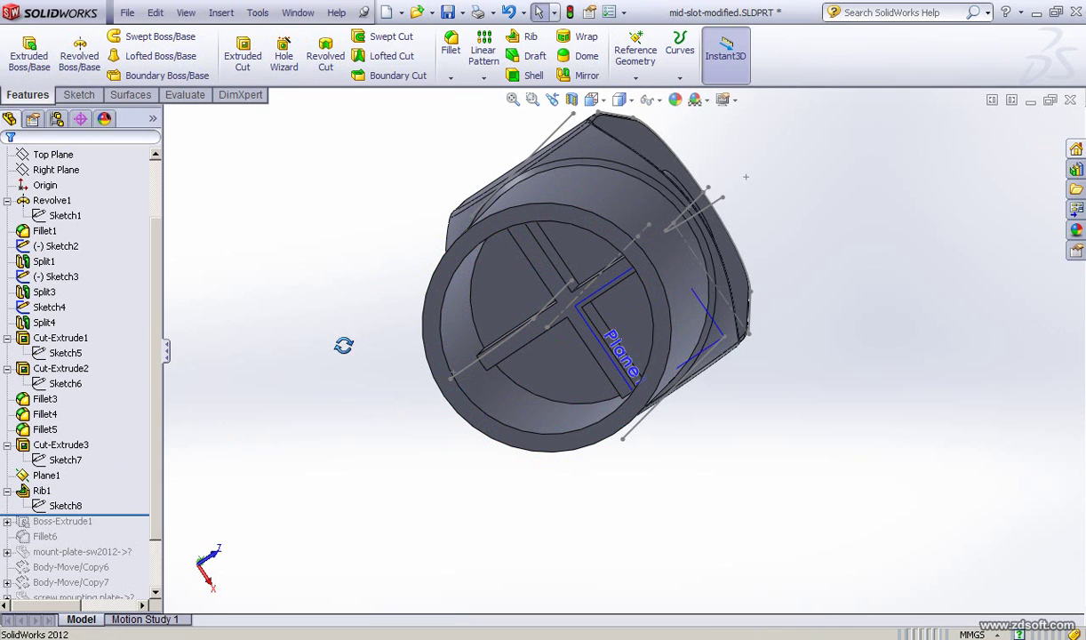
Open Rib1's definition to review the rib preview from several angles, close it, and inspect the crossed ribs in the bore
middle_drag(343, 345, 343, 348)
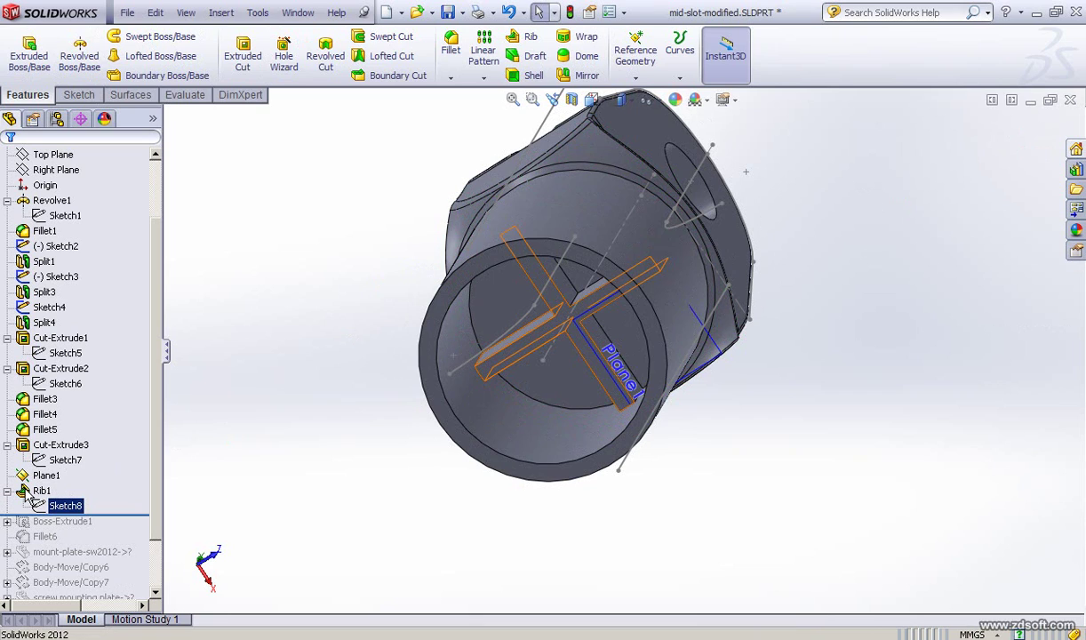
click(24, 493)
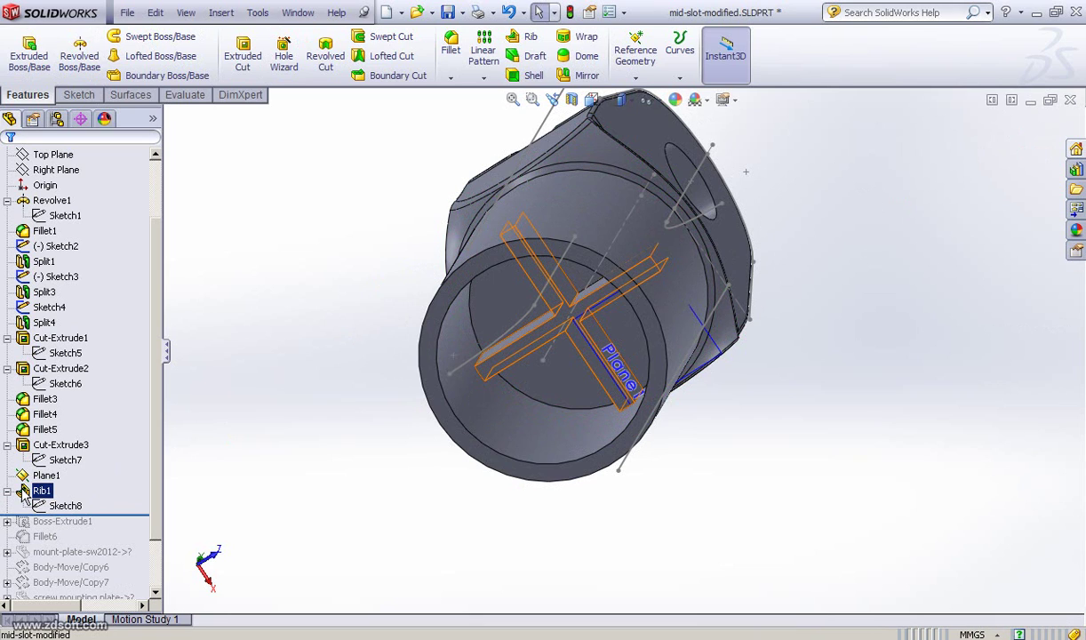
click(44, 440)
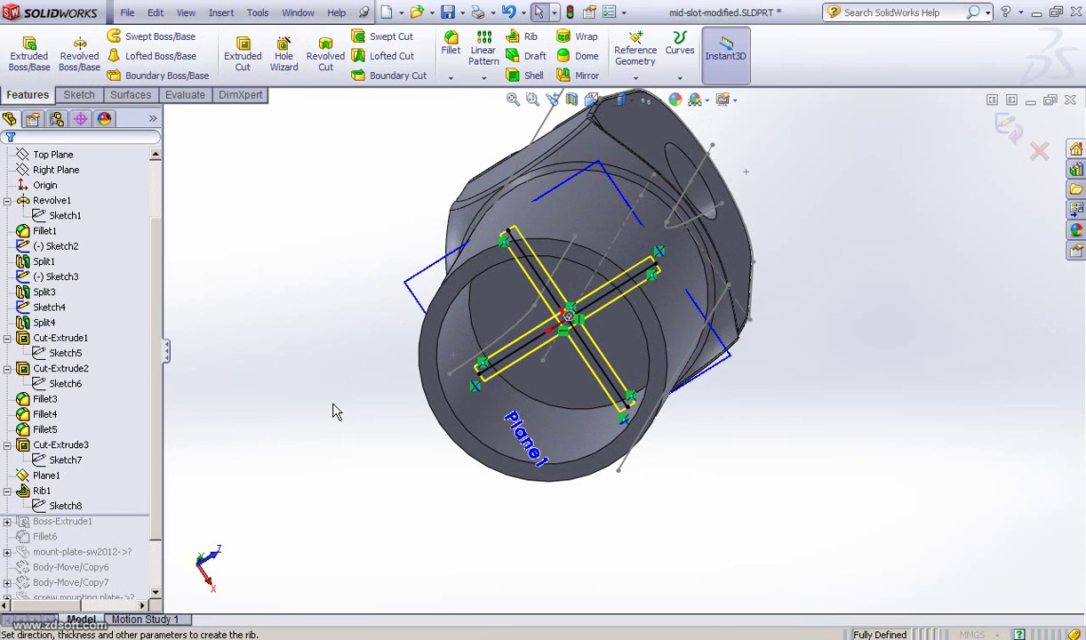
middle_drag(332, 404, 515, 357)
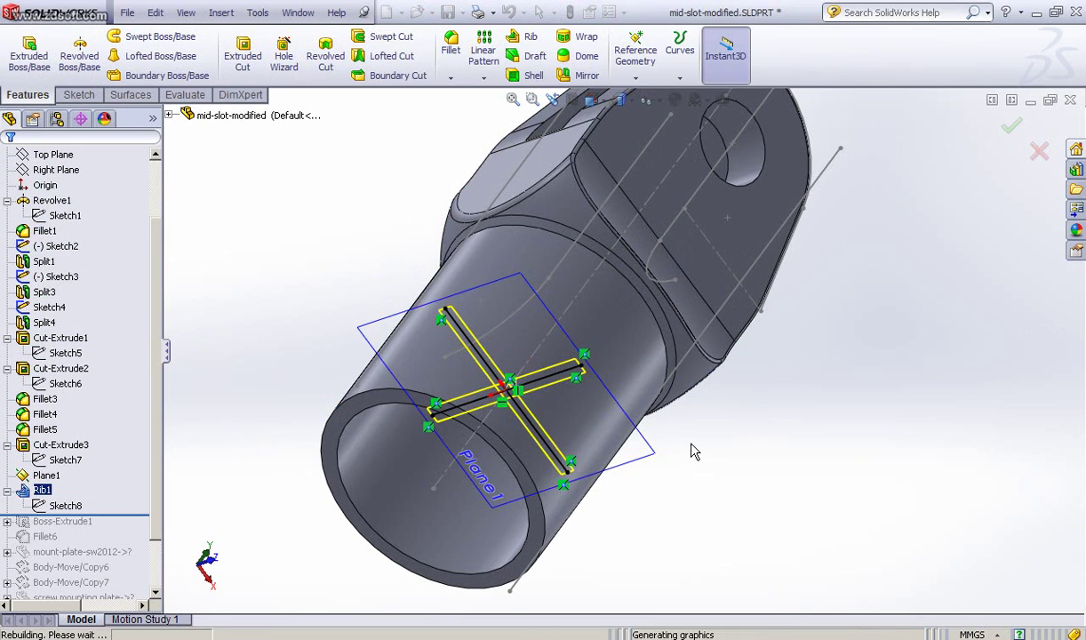
mouse_move(697, 449)
middle_down()
mouse_move(691, 383)
mouse_move(560, 418)
middle_up()
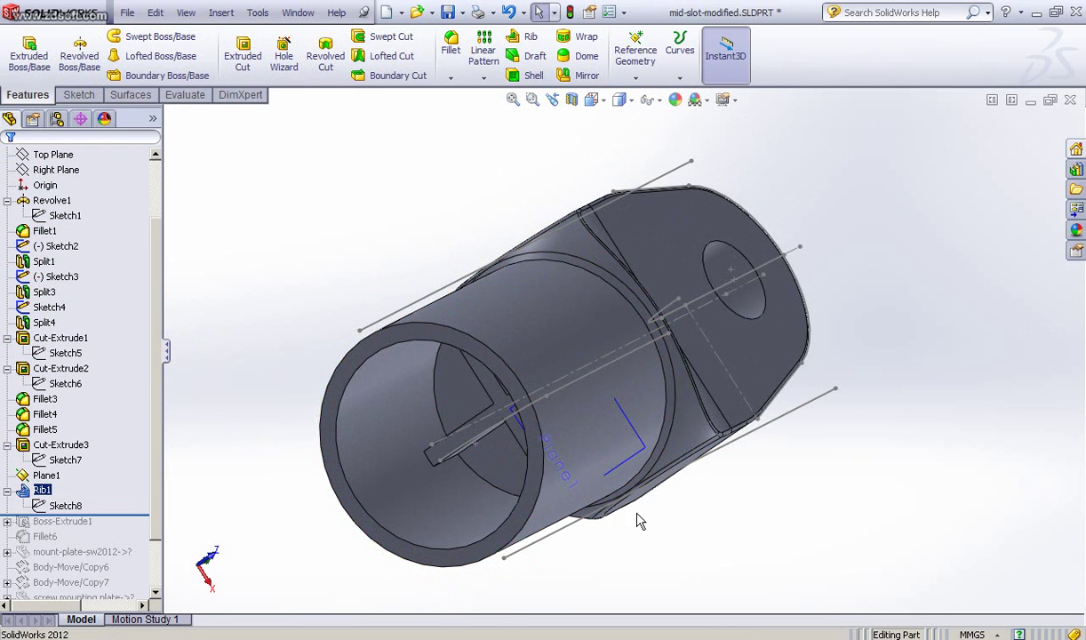
ctrl+middle_drag(551, 524, 328, 356)
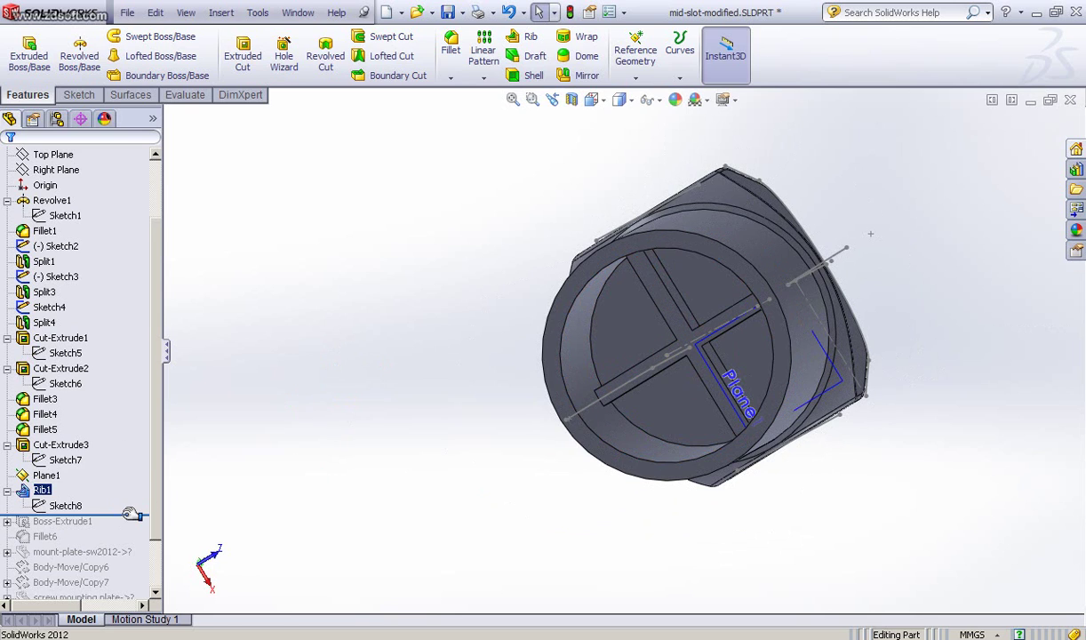
Roll the history forward to include Boss-Extrude1 and inspect the hexagonal boss inside the bore
drag(130, 513, 130, 529)
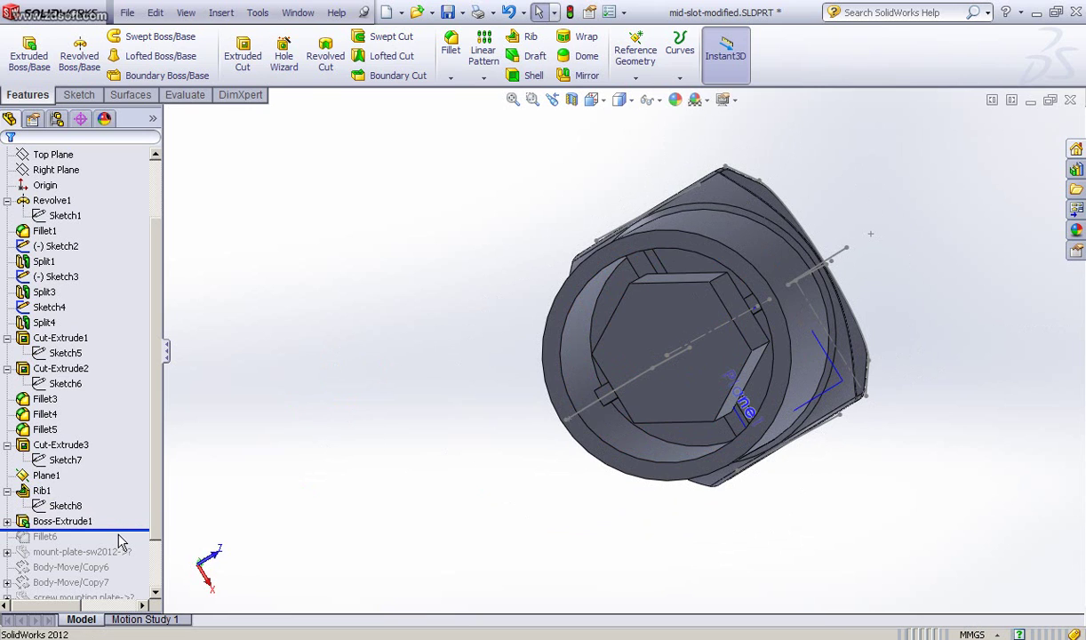
click(93, 523)
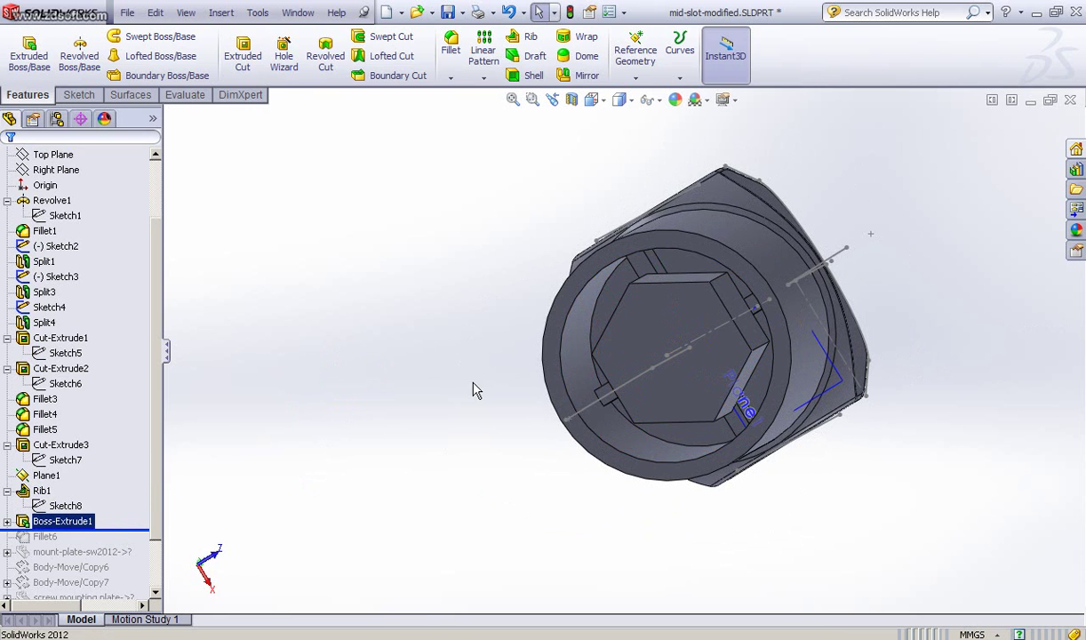
middle_drag(448, 344, 270, 410)
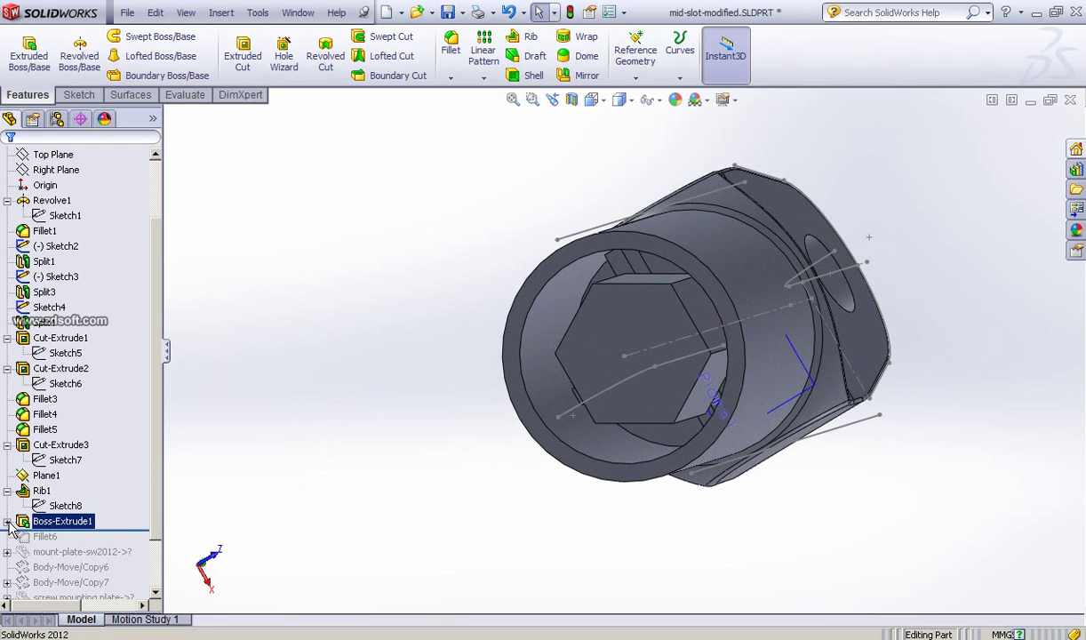
Expand Boss-Extrude1, open Sketch9 for editing, and view its hexagon profile normal to the sketch plane
click(7, 522)
click(69, 536)
click(81, 505)
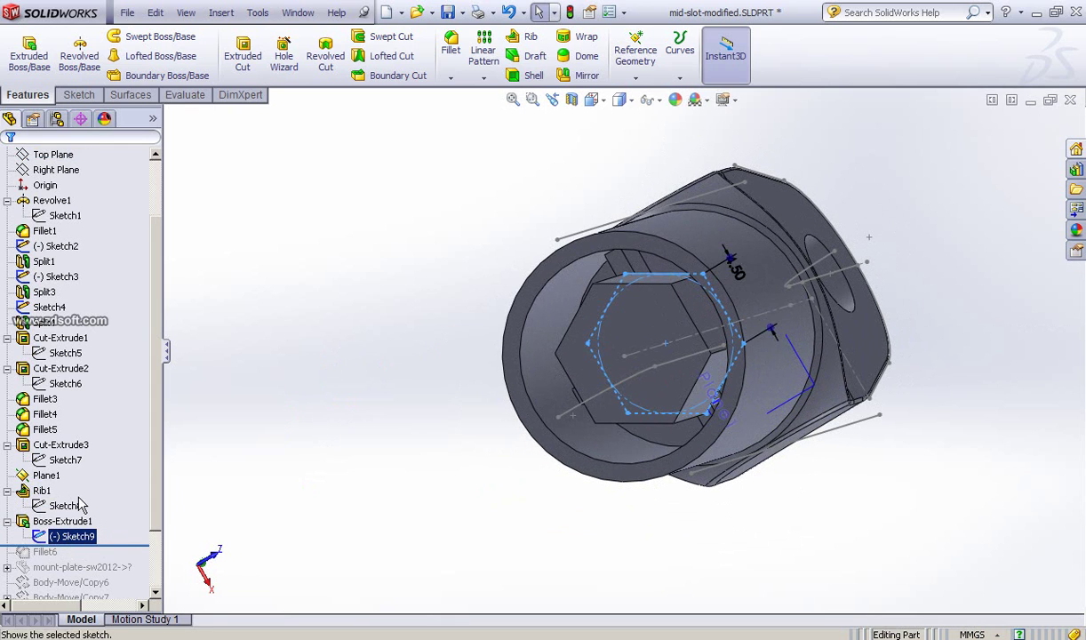
click(77, 485)
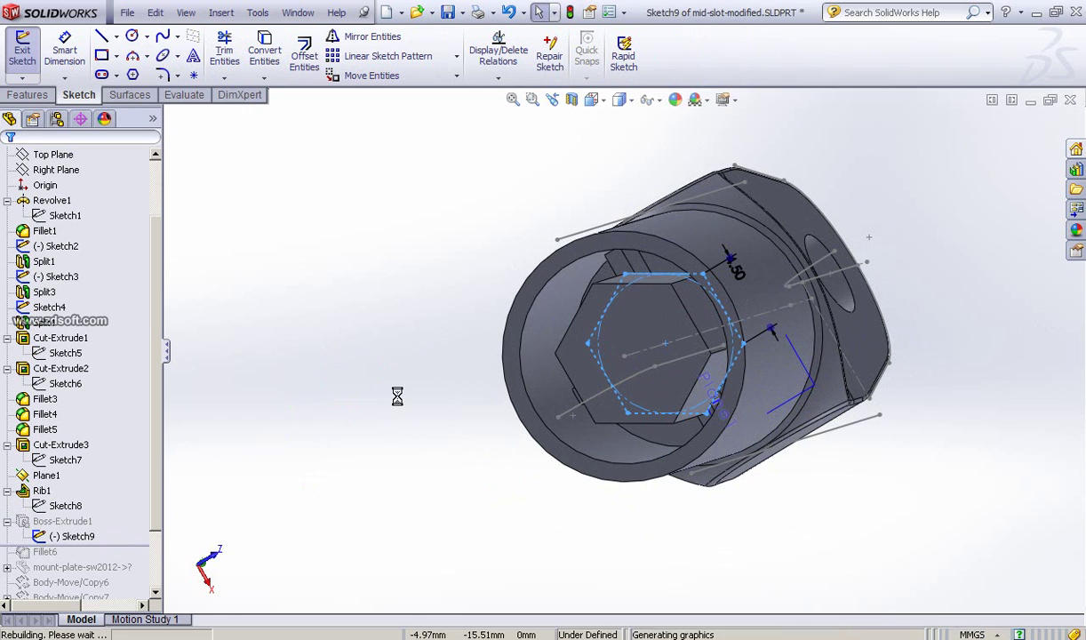
mouse_move(406, 376)
middle_down()
mouse_move(369, 383)
mouse_move(406, 385)
middle_up()
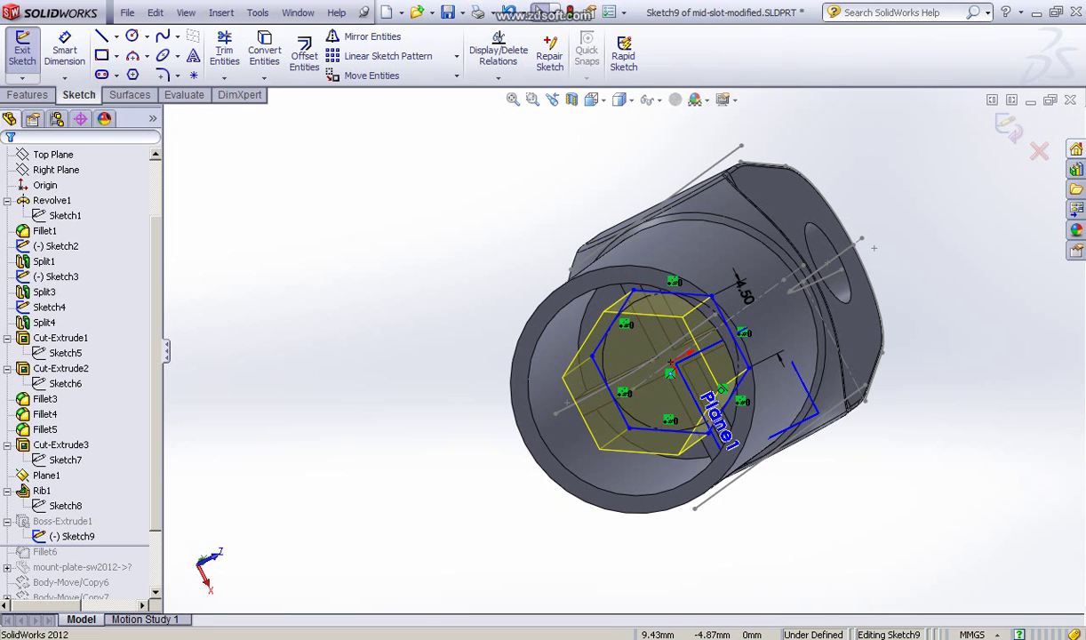
click(79, 538)
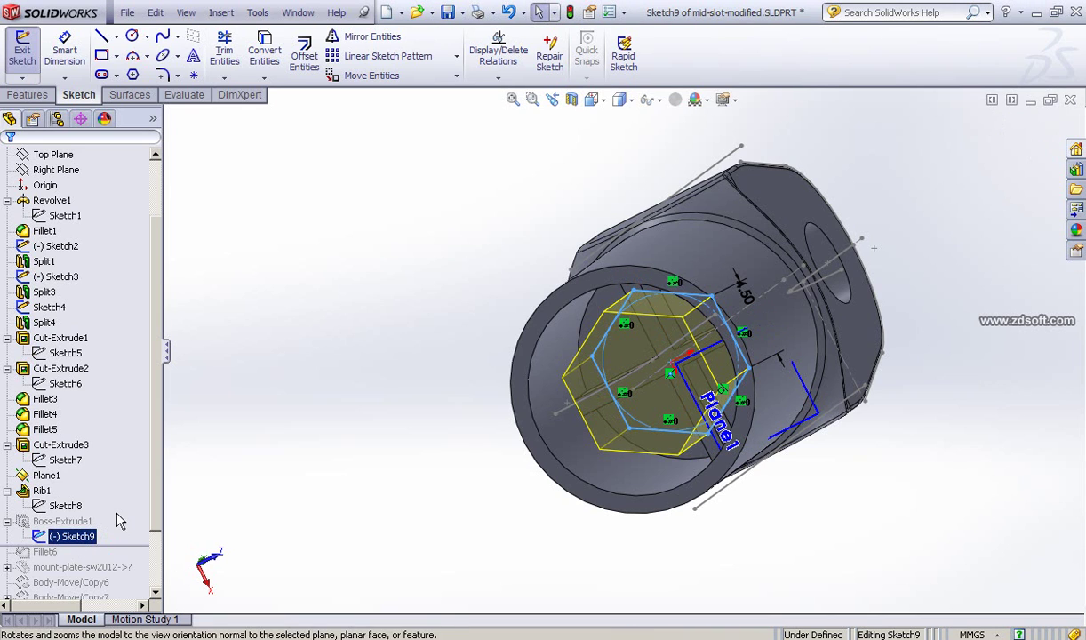
click(120, 522)
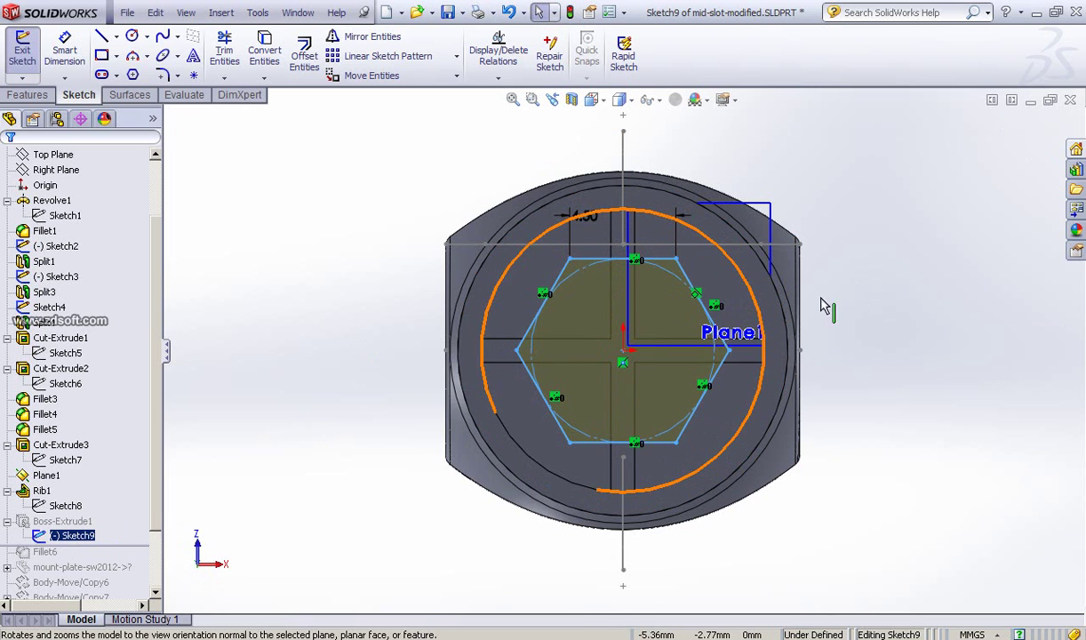
Close Sketch9 and open Boss-Extrude1's definition to review its blind extrusion settings and hexagonal preview, closing it again
middle_drag(838, 315, 207, 400)
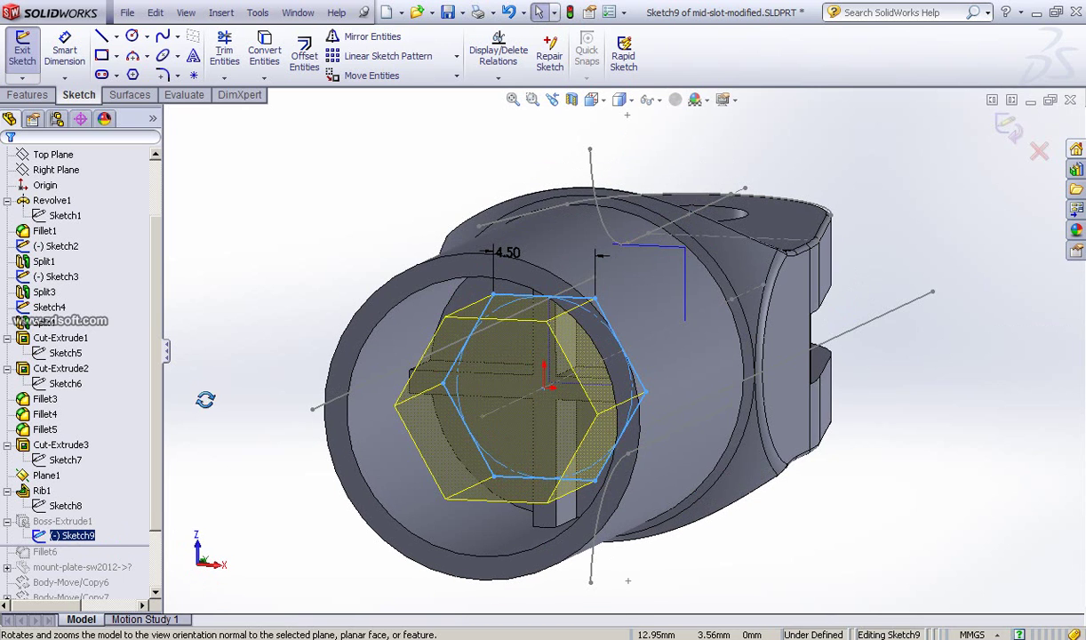
click(1000, 129)
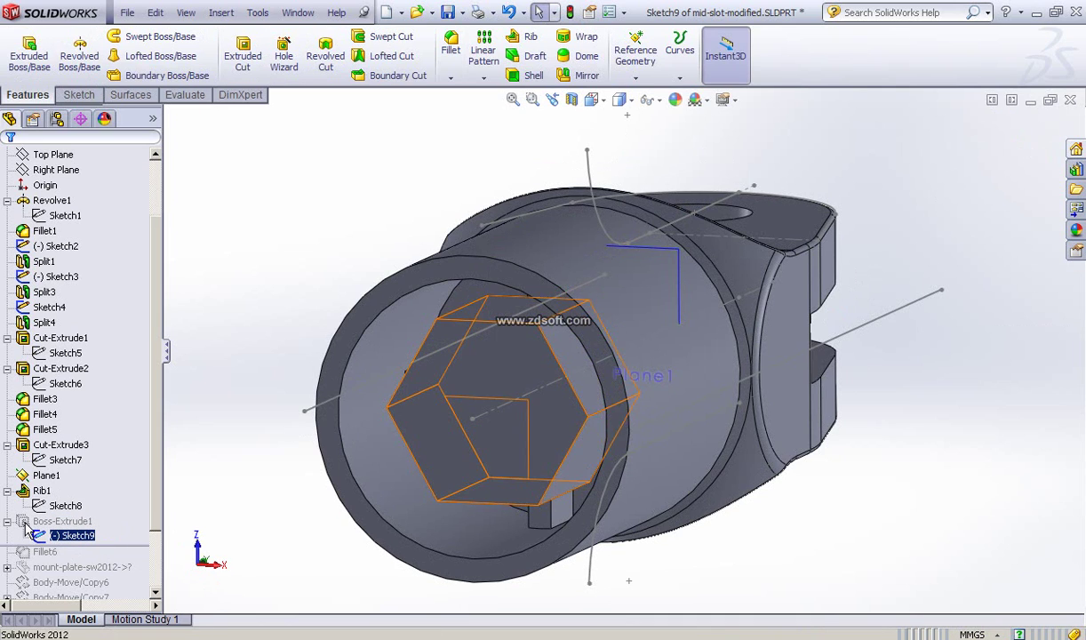
click(25, 470)
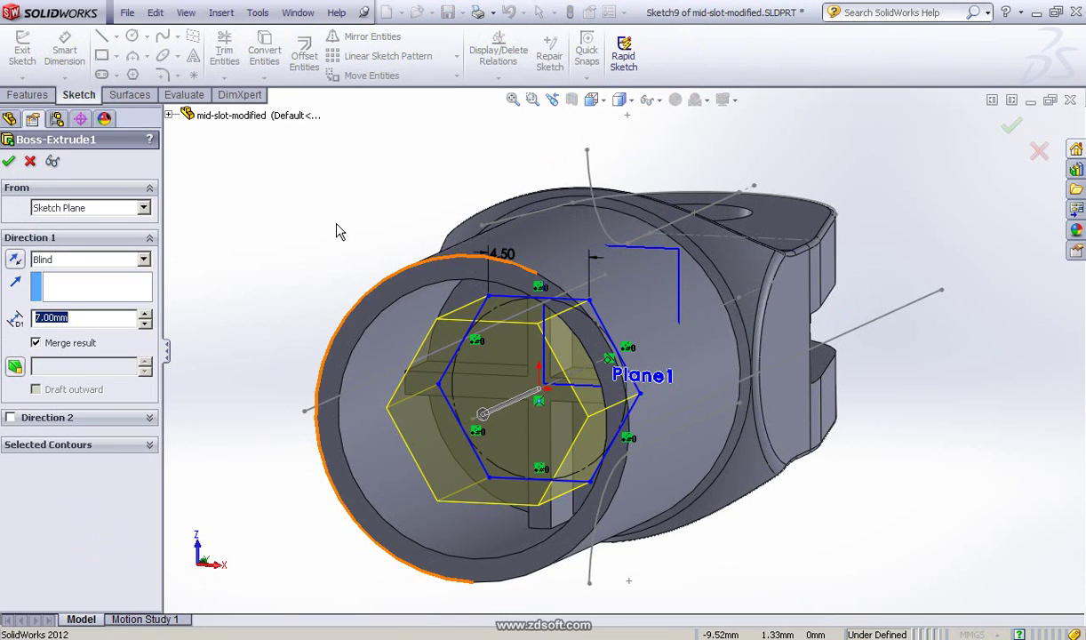
middle_drag(307, 237, 306, 268)
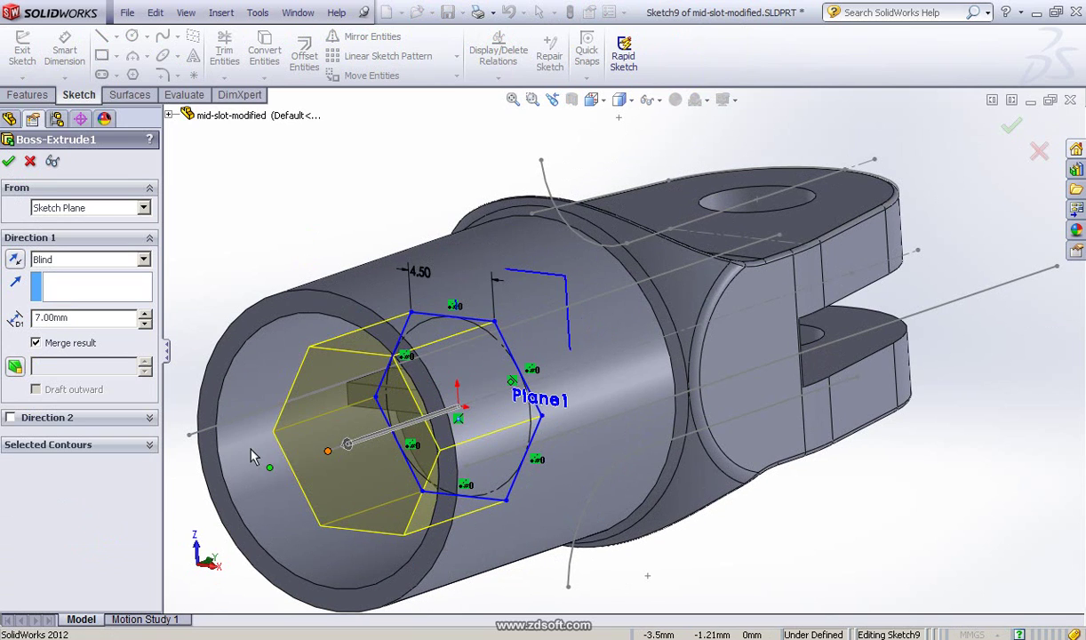
click(10, 160)
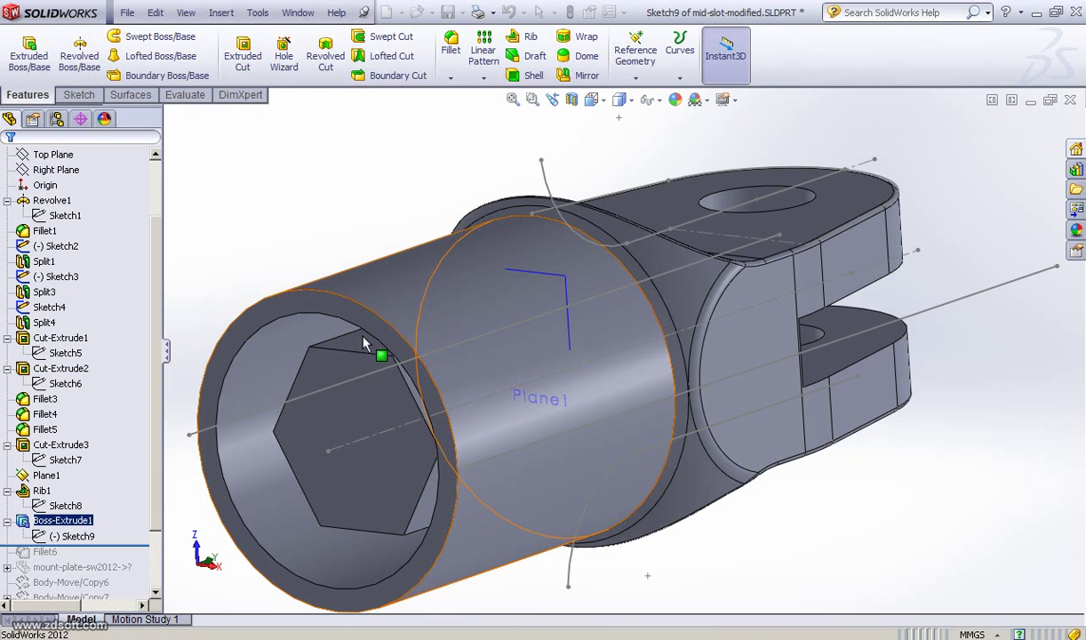
Inspect the finished hexagonal boss and the ribs behind it inside the bore from several angles
ctrl+middle_drag(436, 354, 492, 342)
mouse_move(291, 277)
ctrl+middle_down()
mouse_move(337, 274)
mouse_move(310, 252)
ctrl+middle_up()
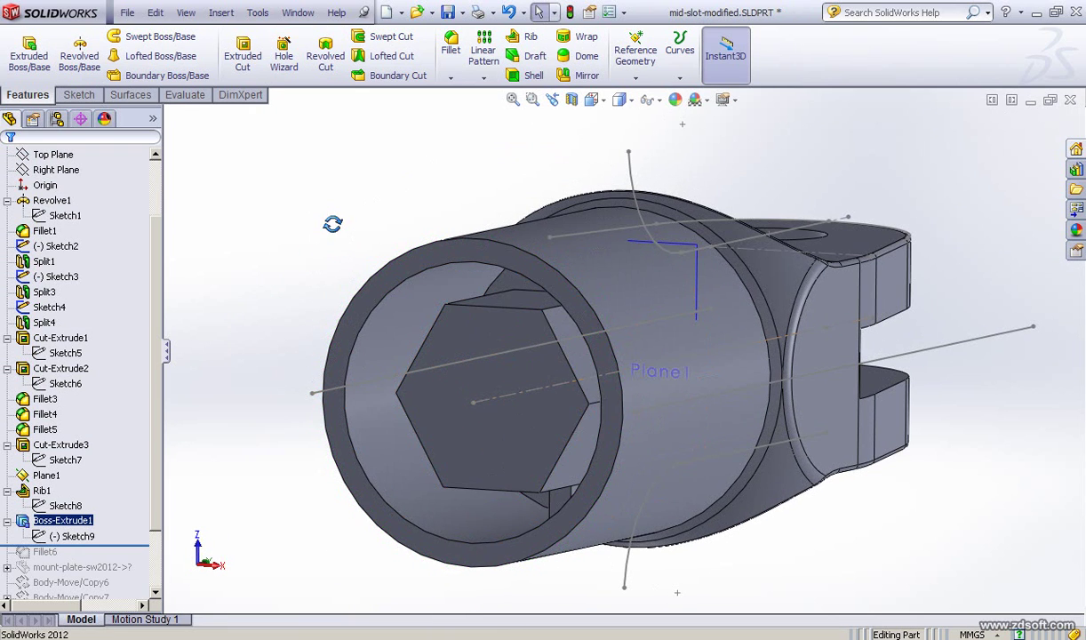
middle_drag(333, 224, 308, 217)
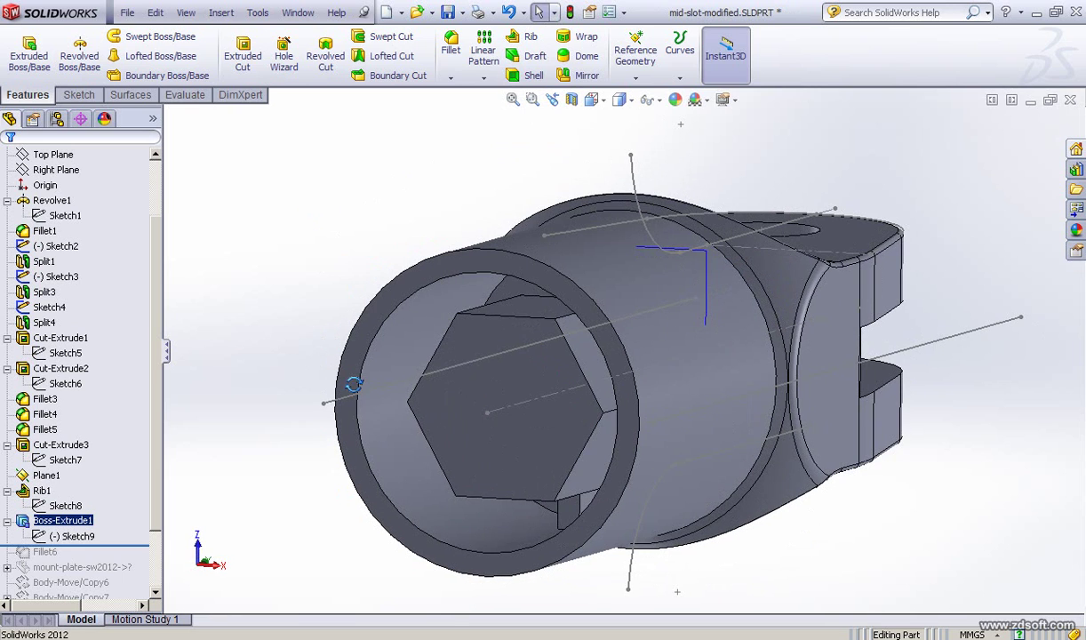
middle_drag(354, 383, 465, 340)
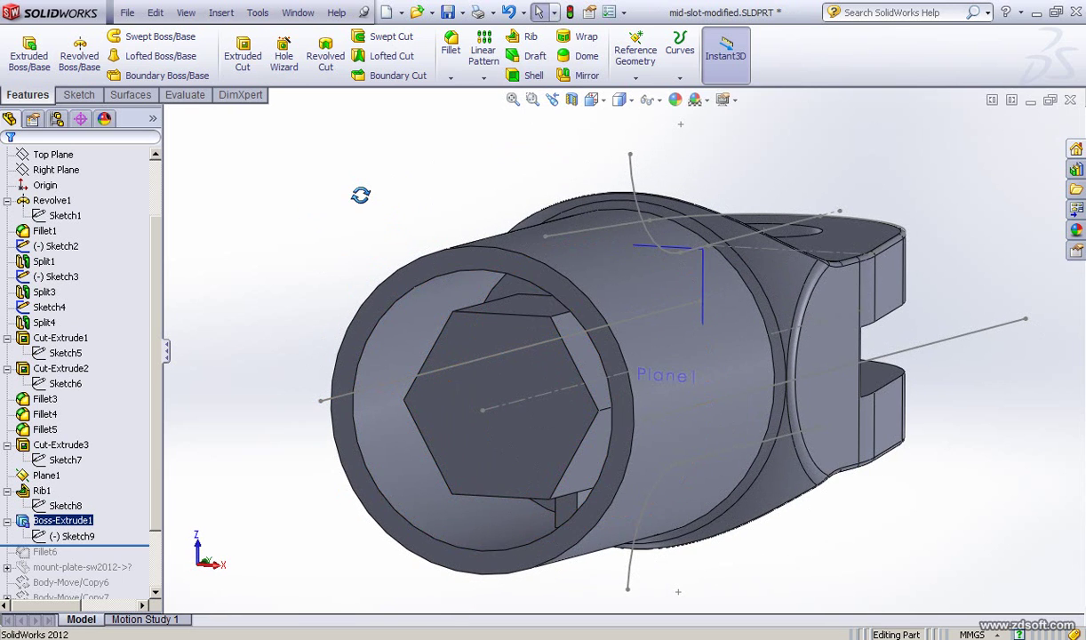
middle_drag(360, 195, 400, 231)
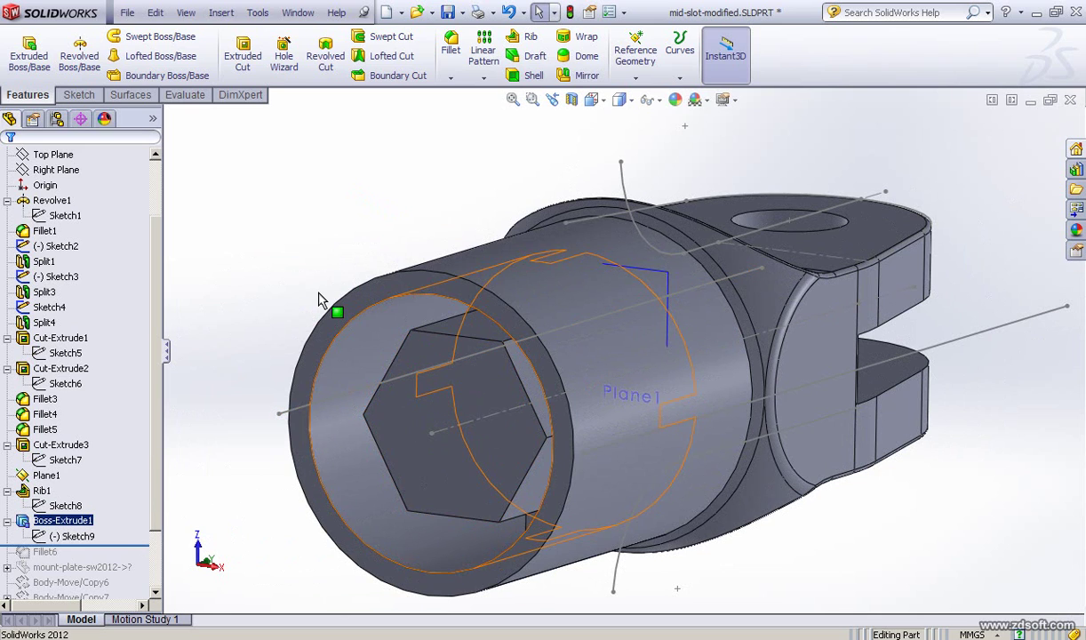
key(f)
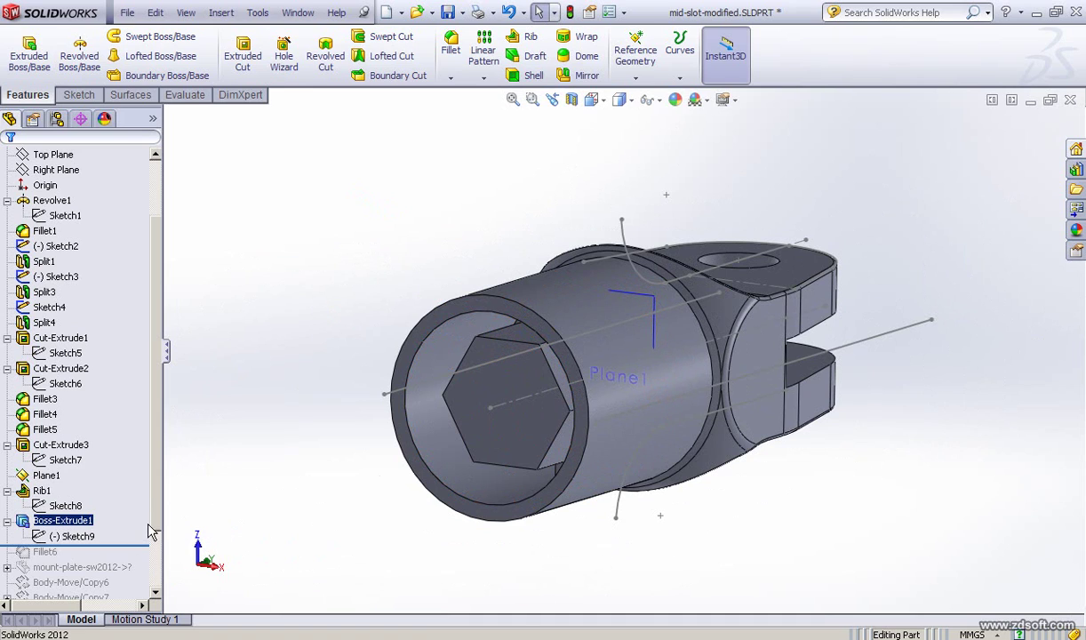
Roll the history forward to include Fillet6 and inspect the filleted rim at the bore's open end
drag(143, 545, 133, 554)
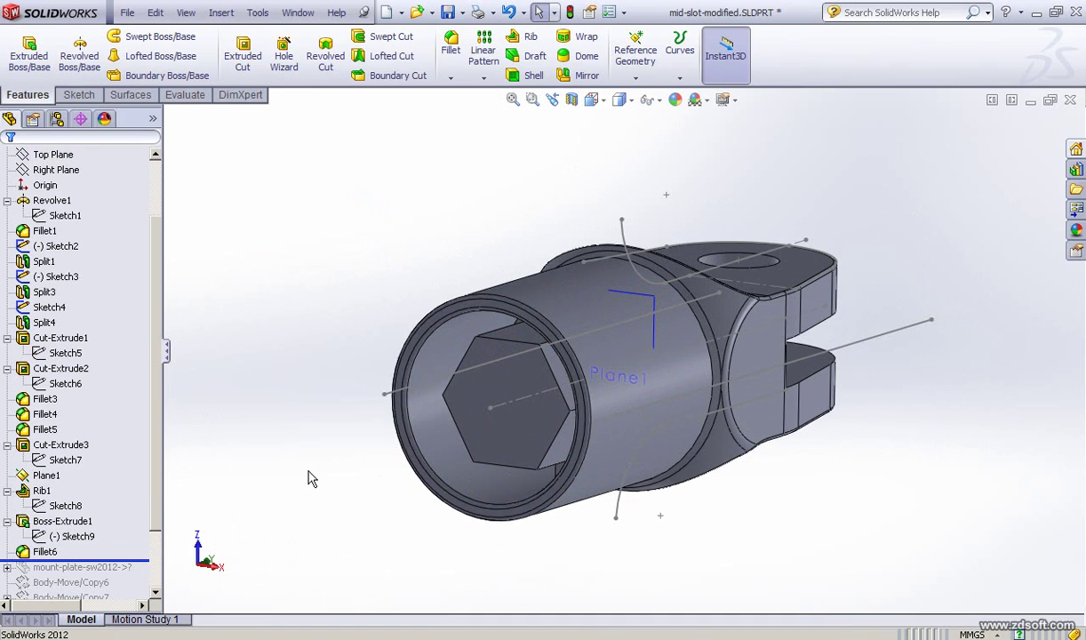
scroll(506, 386, down, 3)
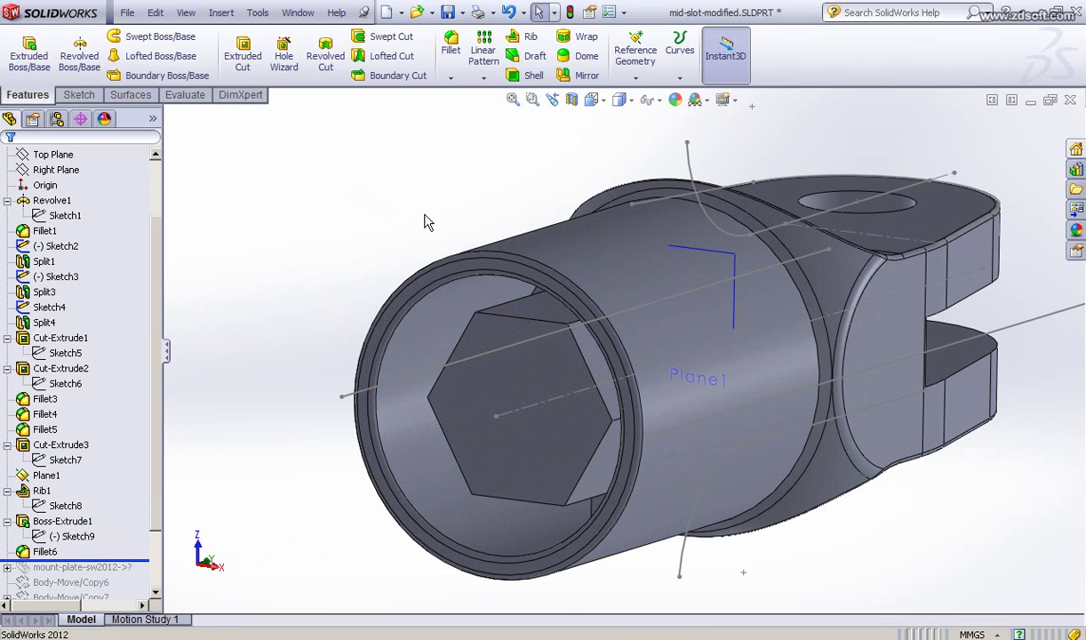
mouse_move(426, 218)
middle_down()
mouse_move(441, 222)
mouse_move(386, 221)
mouse_move(416, 262)
middle_up()
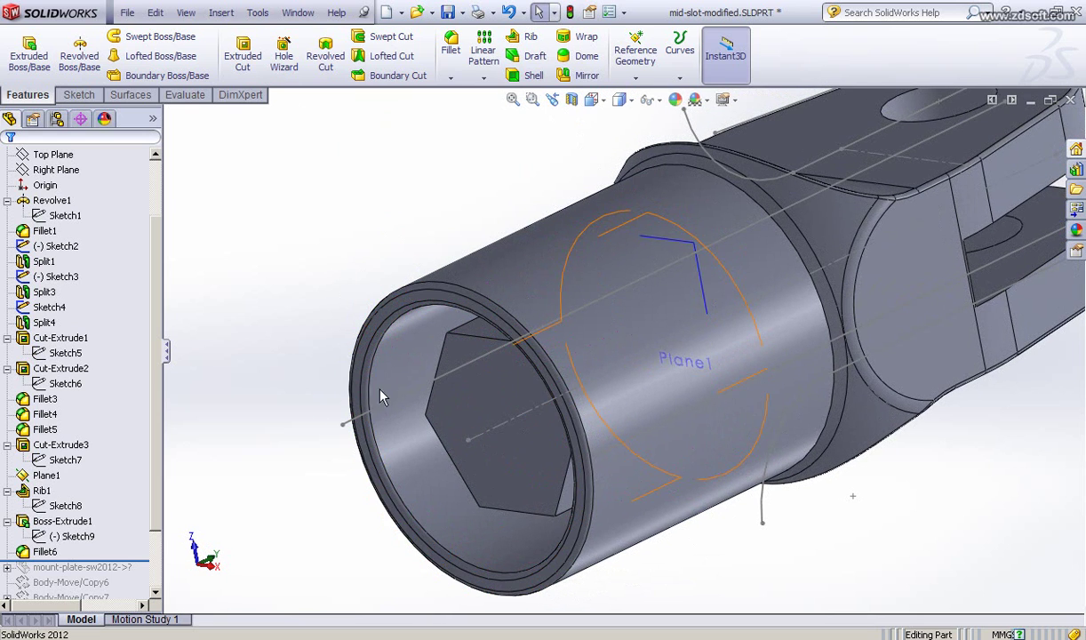
click(363, 293)
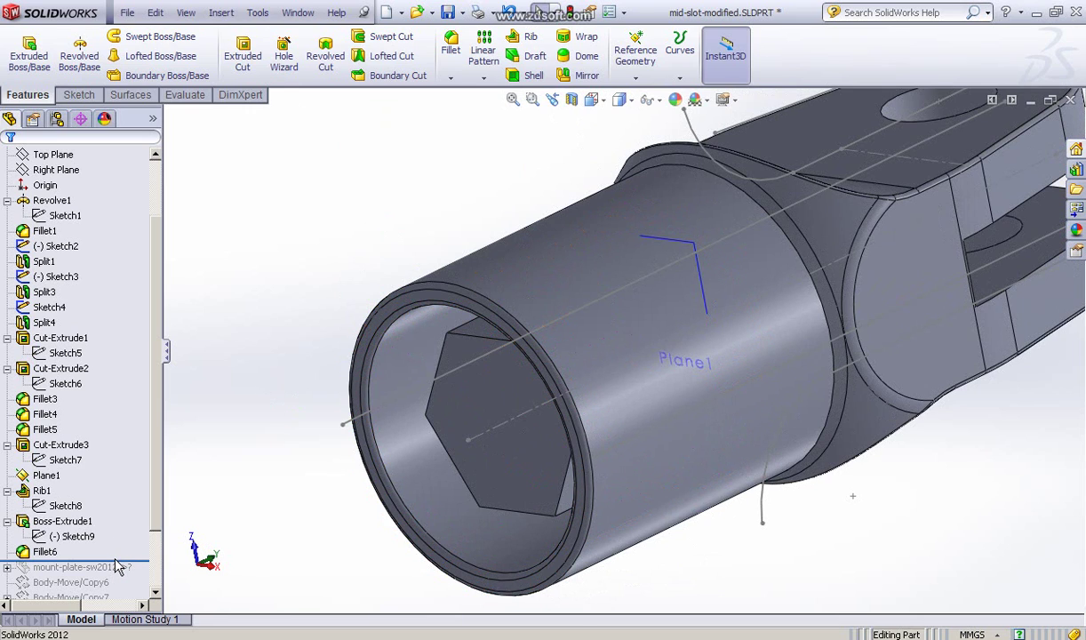
Roll the history back before Fillet6 and forward past it again to compare the tube's rim with and without the fillet
drag(92, 561, 104, 537)
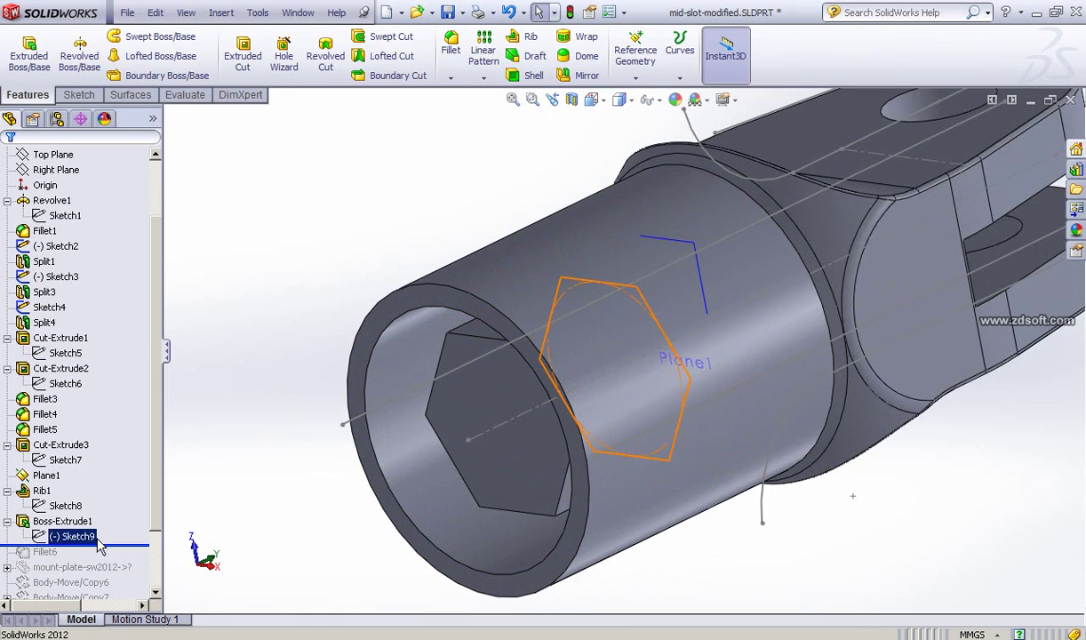
drag(116, 546, 116, 560)
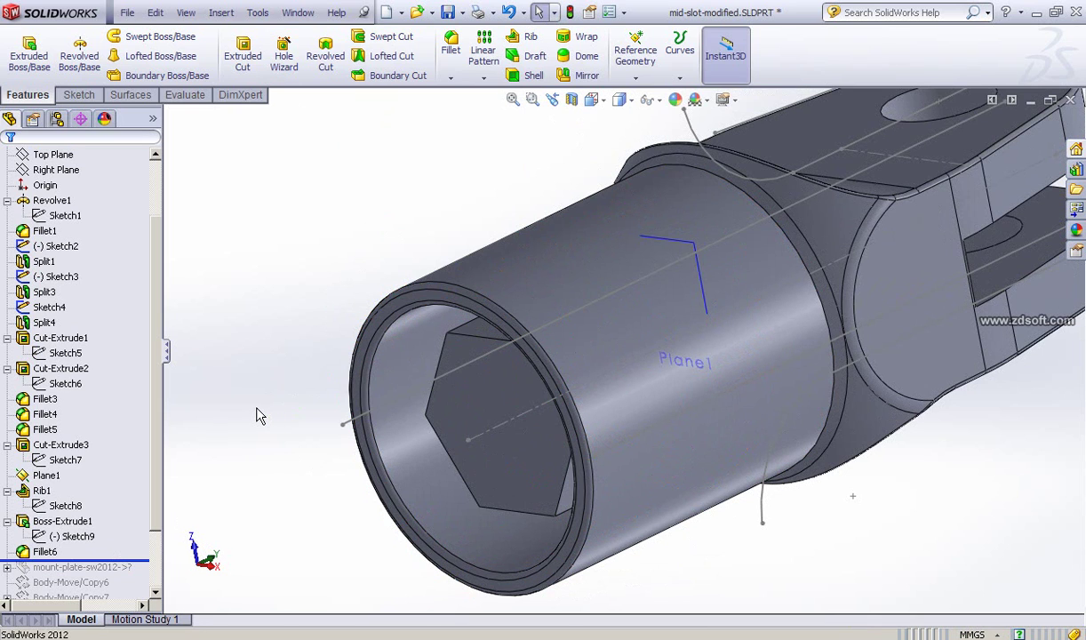
mouse_move(315, 356)
middle_down()
mouse_move(286, 359)
mouse_move(305, 372)
middle_up()
scroll(353, 380, up, 4)
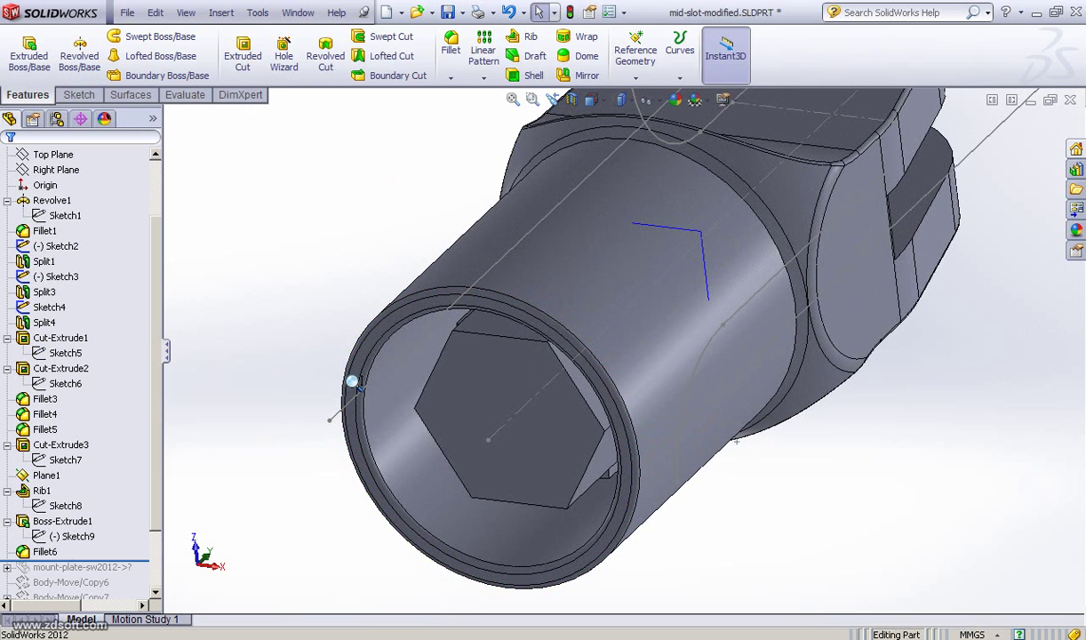
ctrl+middle_drag(754, 439, 738, 481)
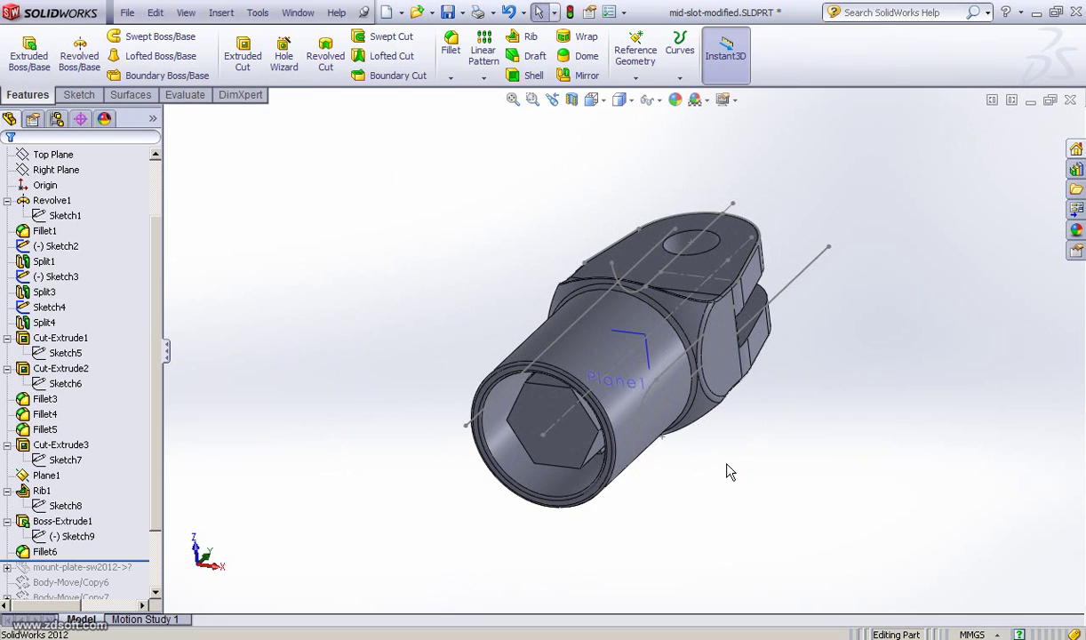